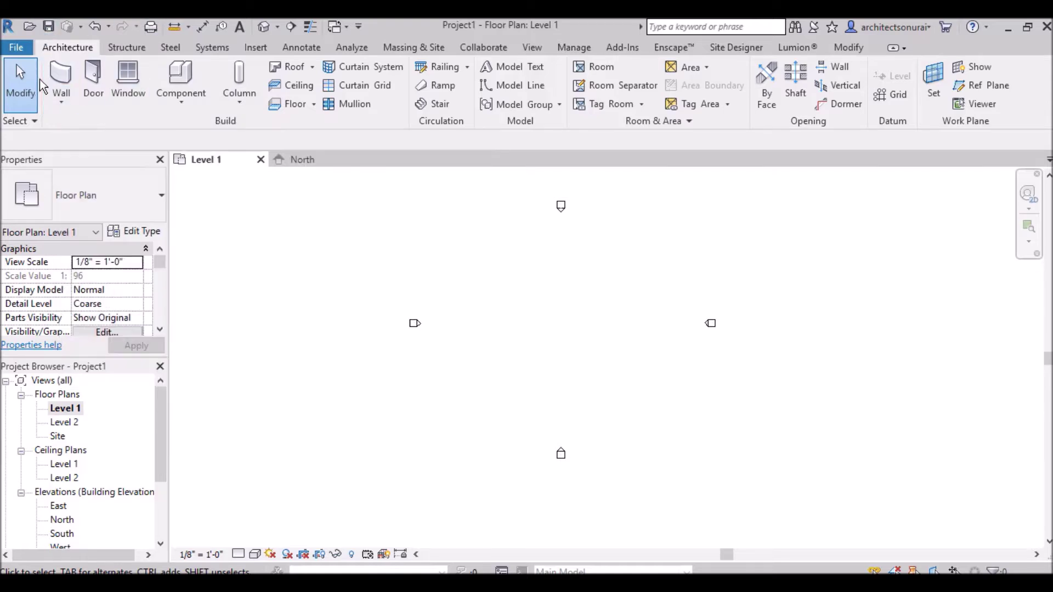
- Start an architectural wall and look through the available basic, curtain and stacked wall types
left_click(64, 106)
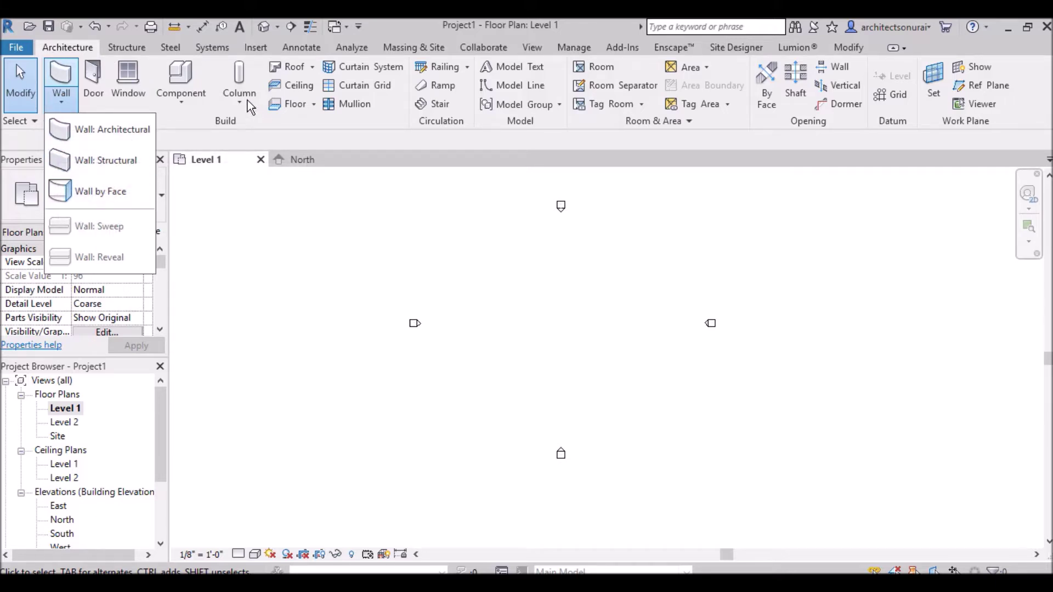
left_click(120, 135)
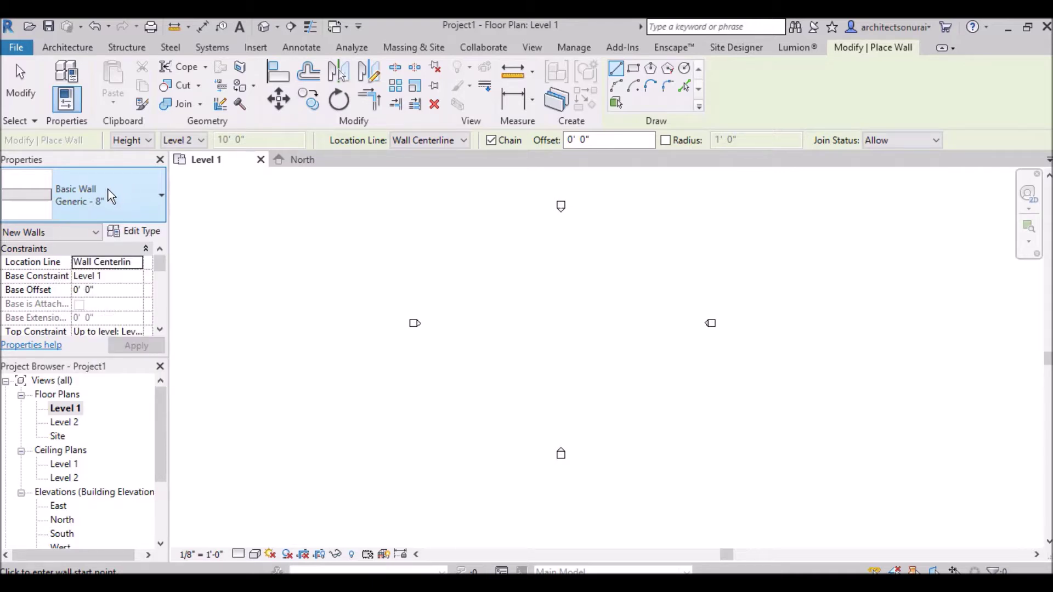
left_click(137, 210)
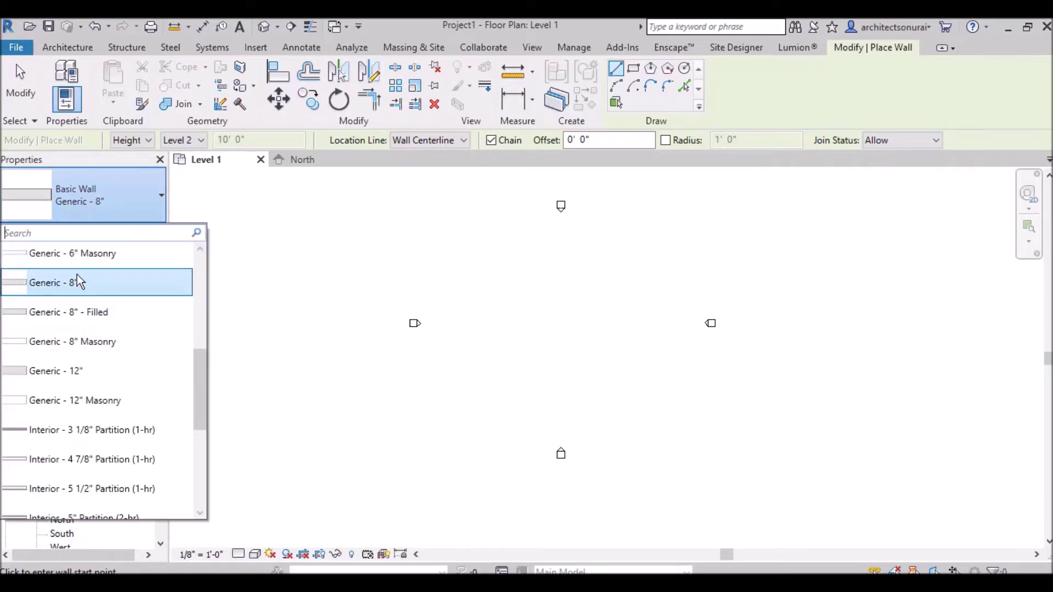
scroll(77, 277, "up", 5)
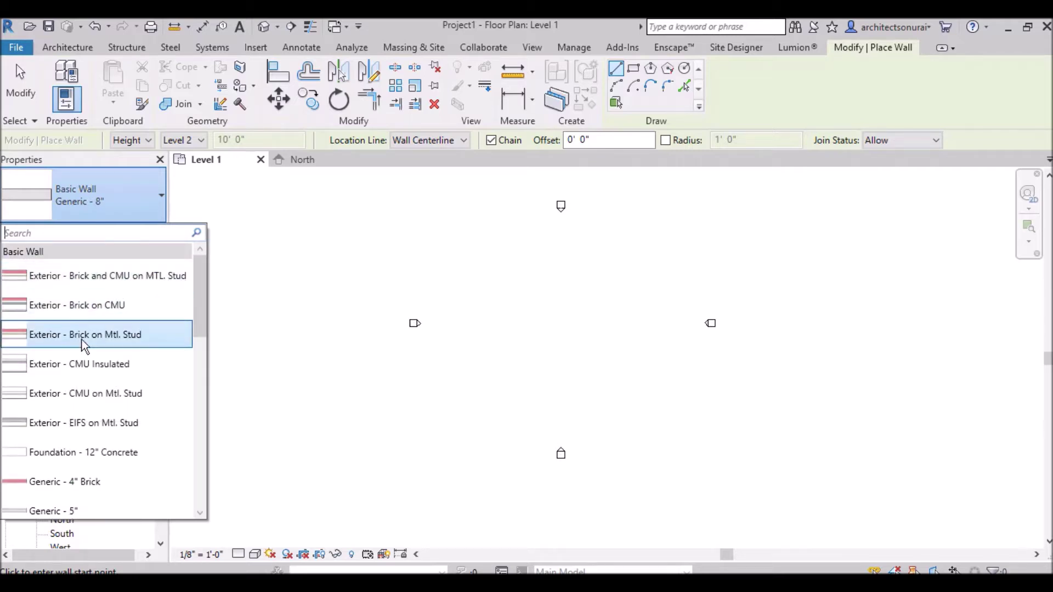
scroll(128, 383, "down", 1)
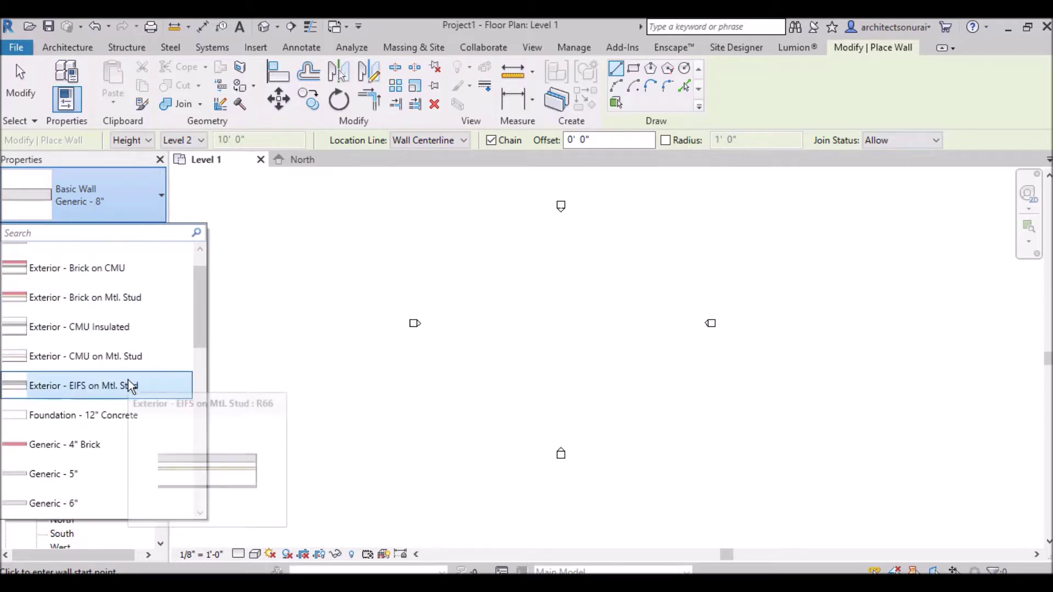
scroll(128, 382, "down", 1)
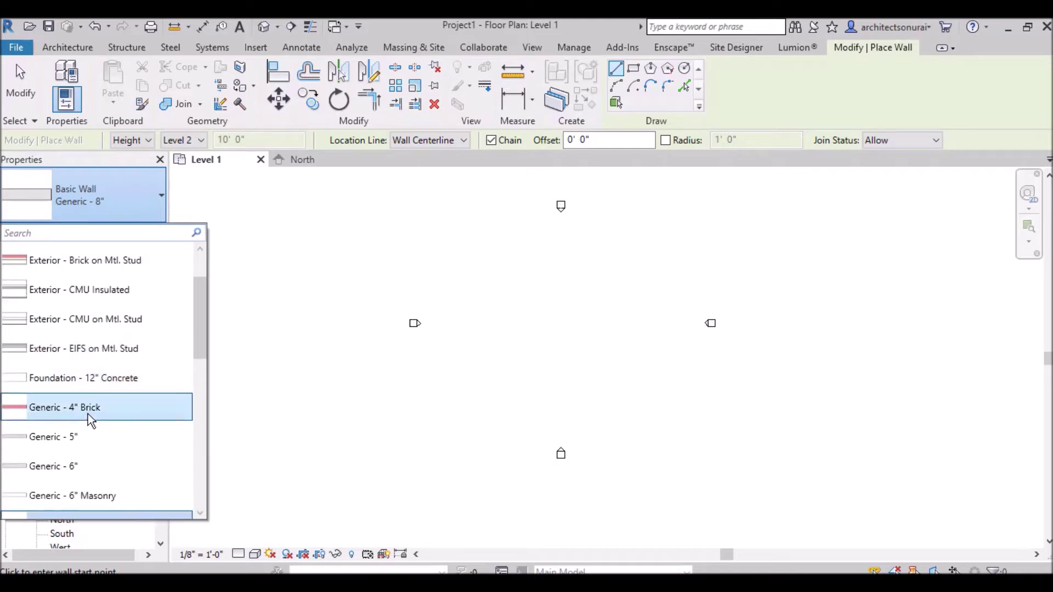
scroll(87, 414, "down", 2)
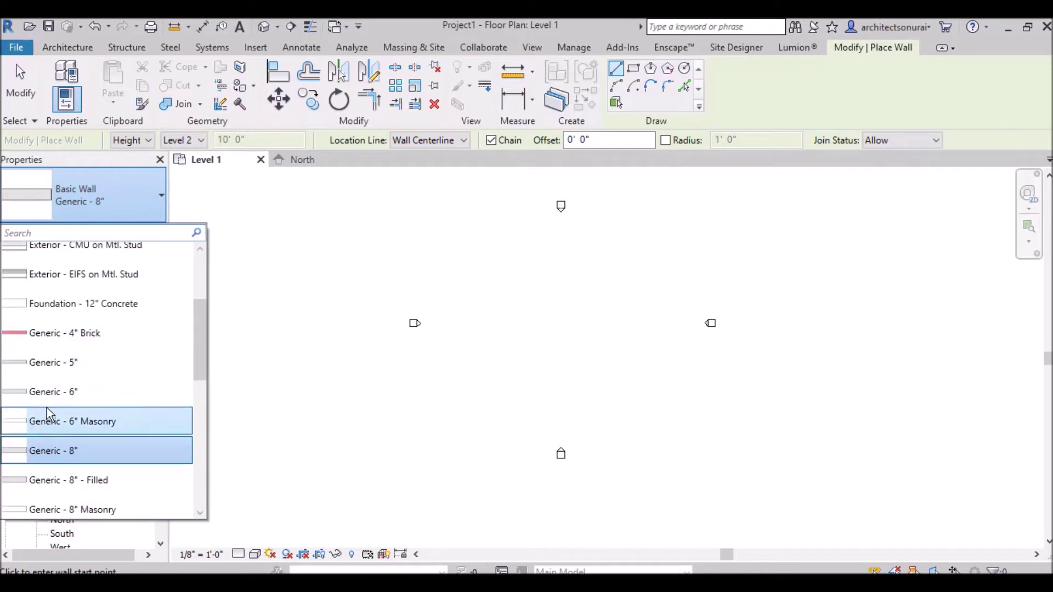
scroll(159, 396, "down", 4)
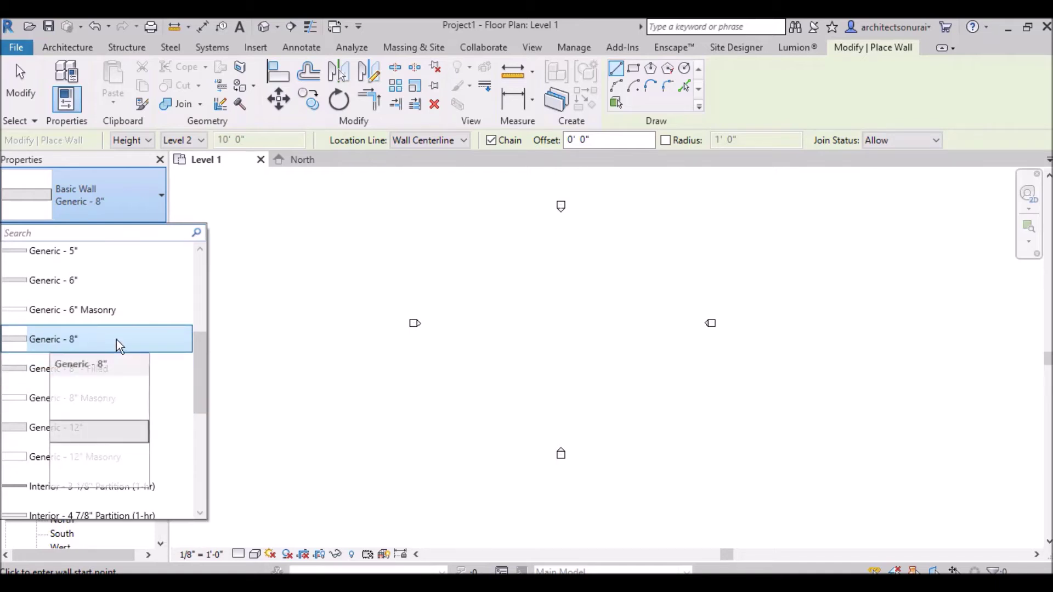
scroll(104, 354, "down", 1)
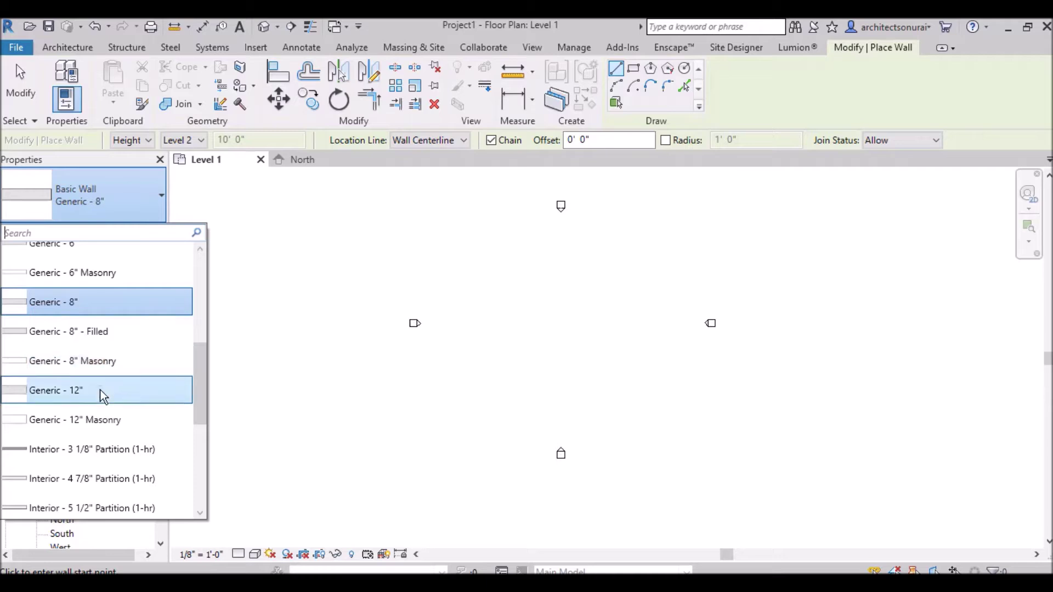
scroll(96, 403, "down", 1)
scroll(97, 403, "down", 5)
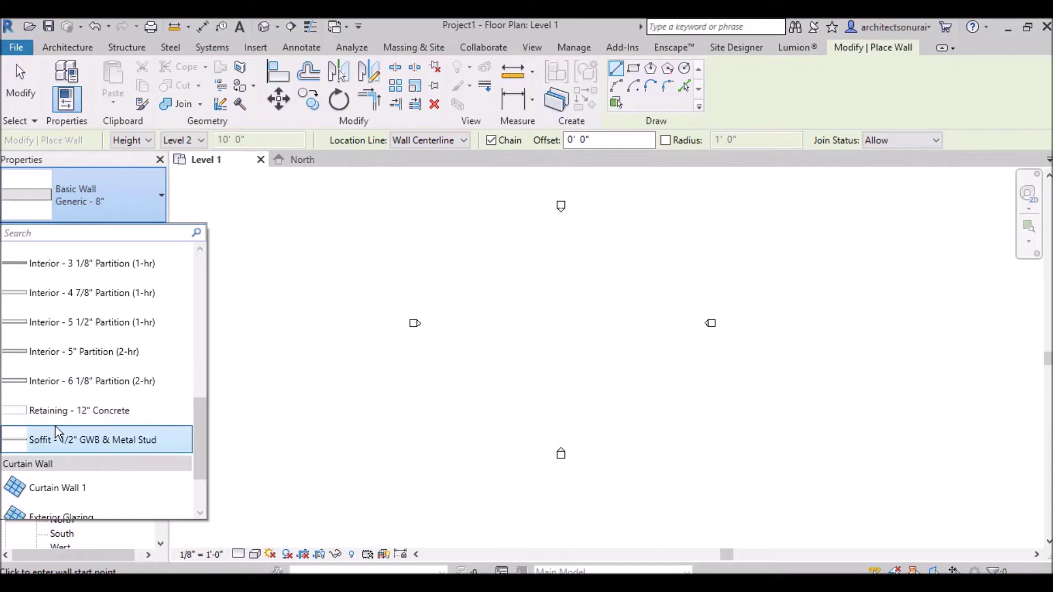
scroll(90, 419, "down", 2)
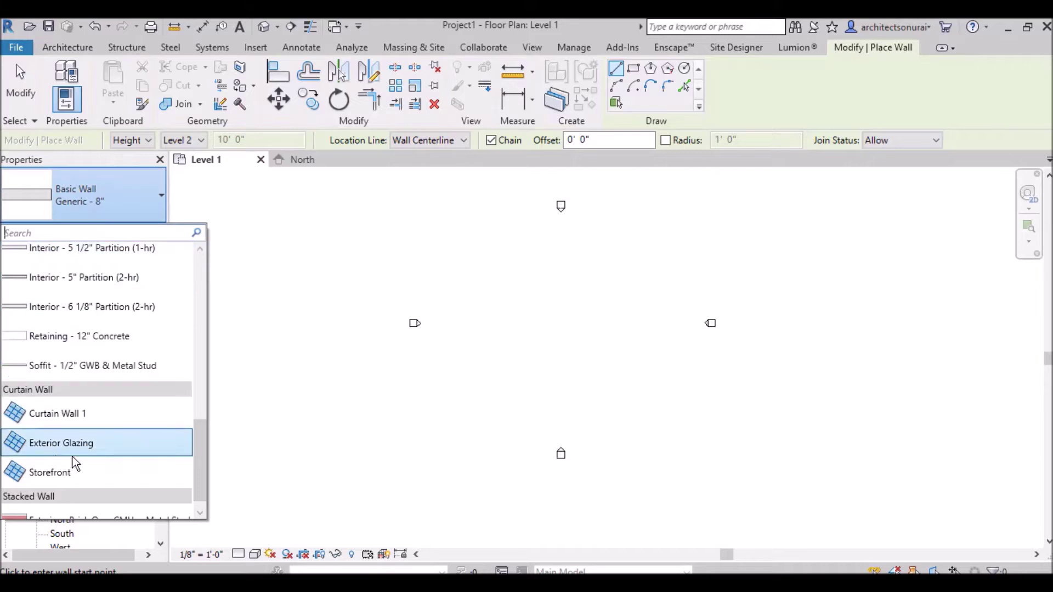
scroll(129, 351, "down", 1)
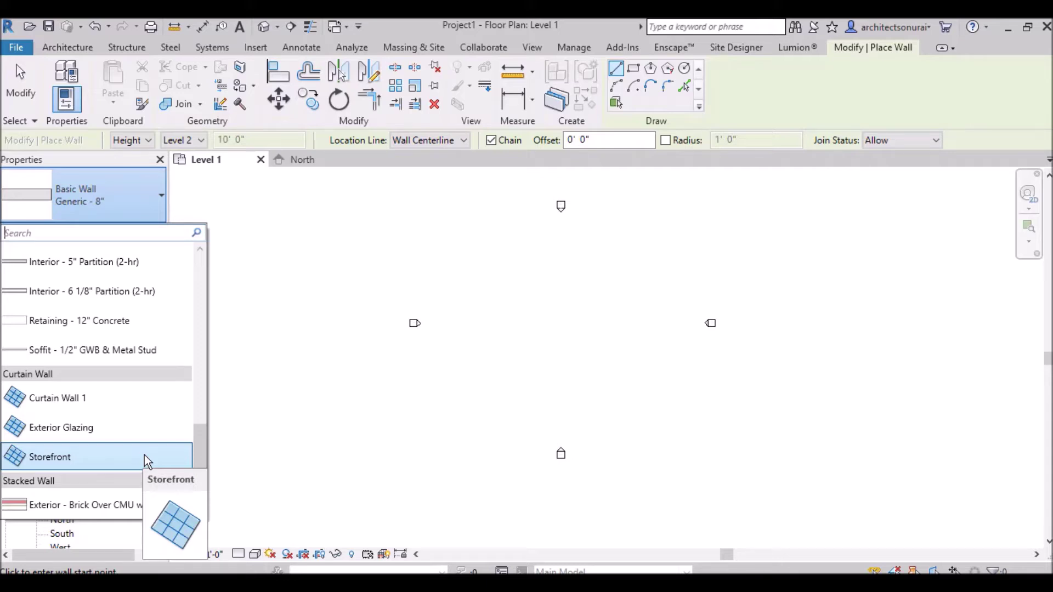
- Choose the basic wall type Generic - 8" for the new architectural wall
scroll(91, 403, "up", 5)
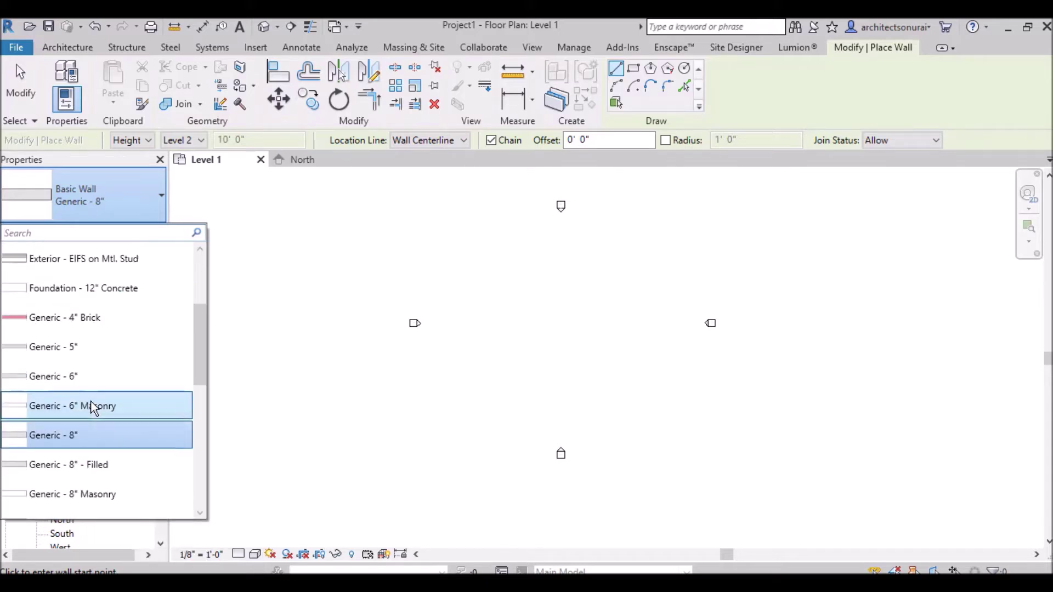
scroll(91, 404, "up", 3)
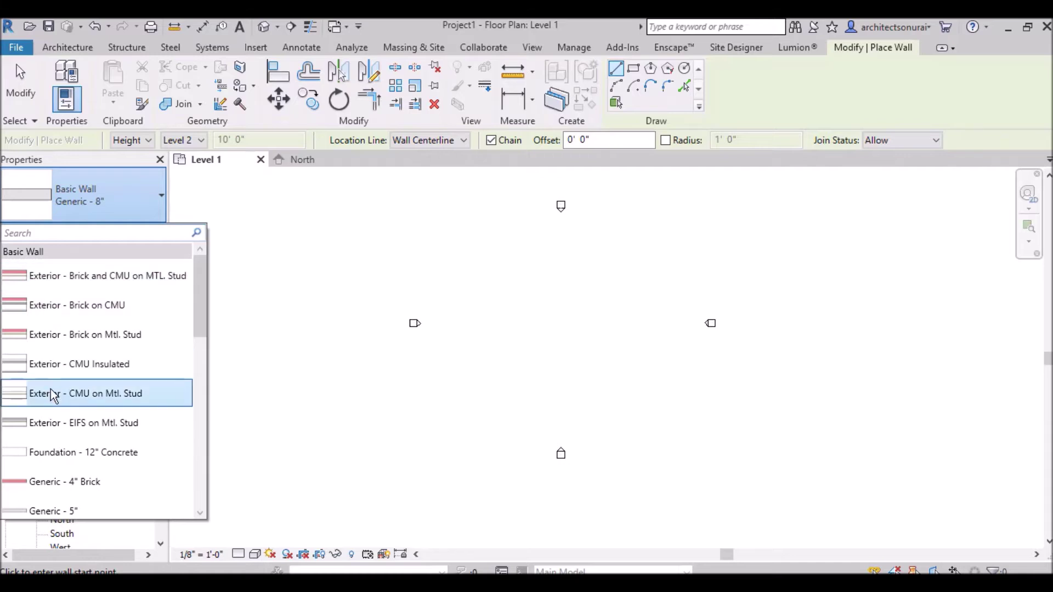
scroll(50, 389, "down", 4)
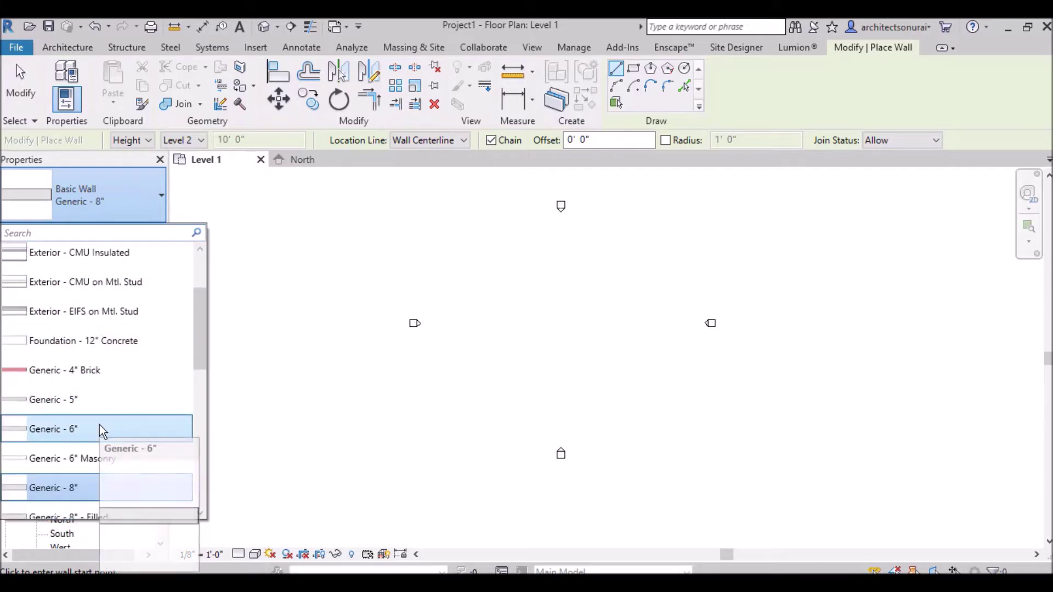
scroll(99, 426, "up", 1)
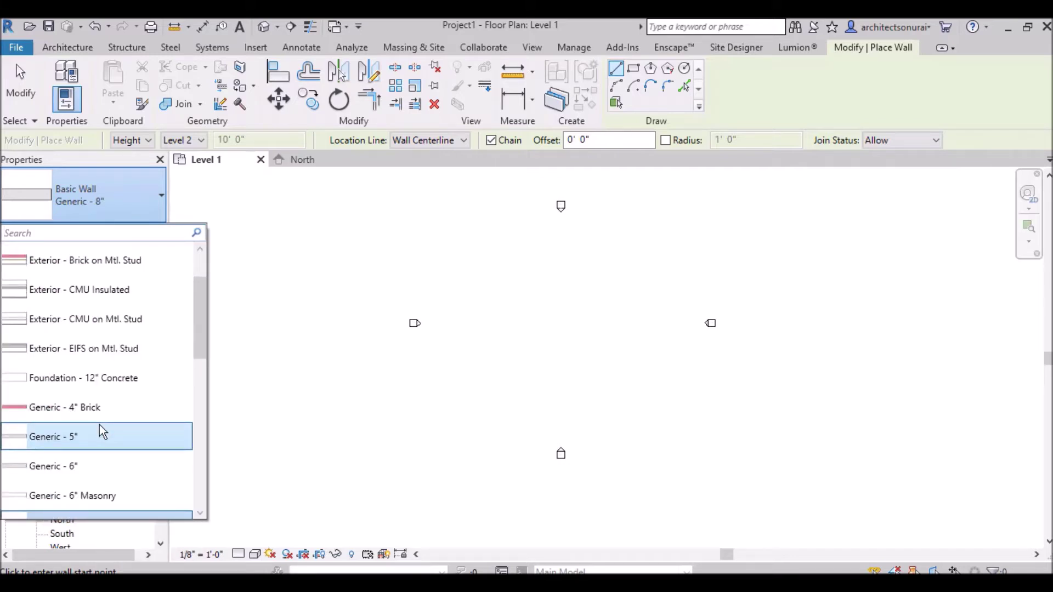
scroll(100, 426, "up", 1)
scroll(100, 426, "down", 5)
scroll(100, 426, "down", 1)
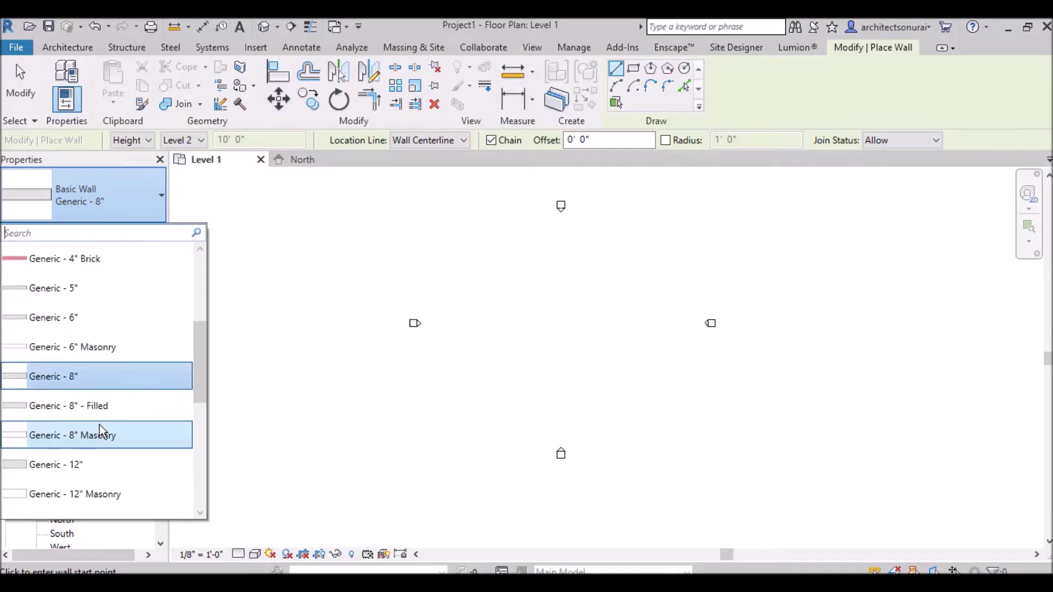
left_click(69, 378)
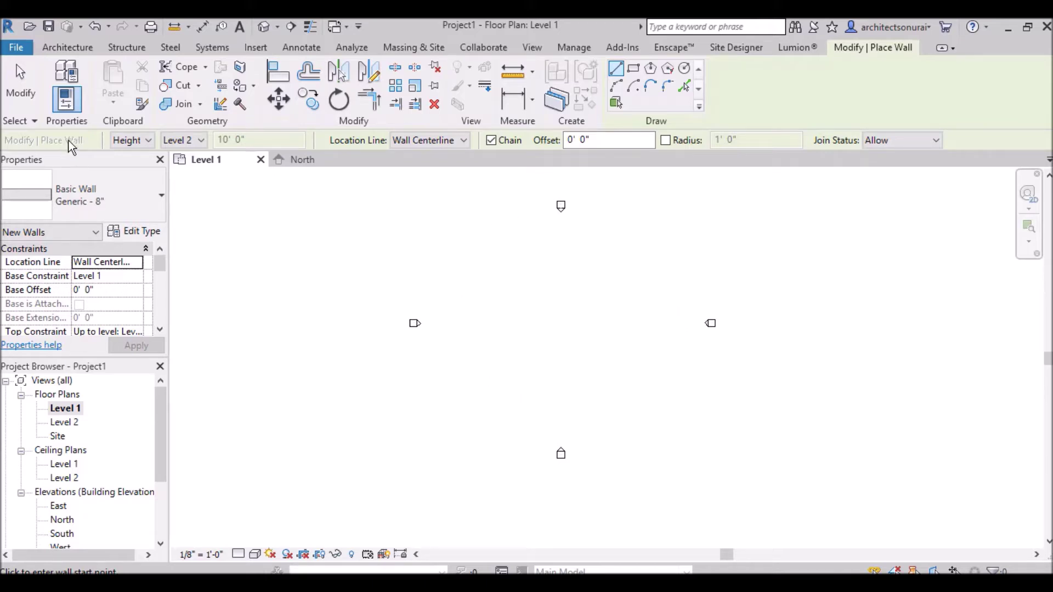
- Set the new wall to be built by Height, with its top constrained to Level 2
left_click(148, 140)
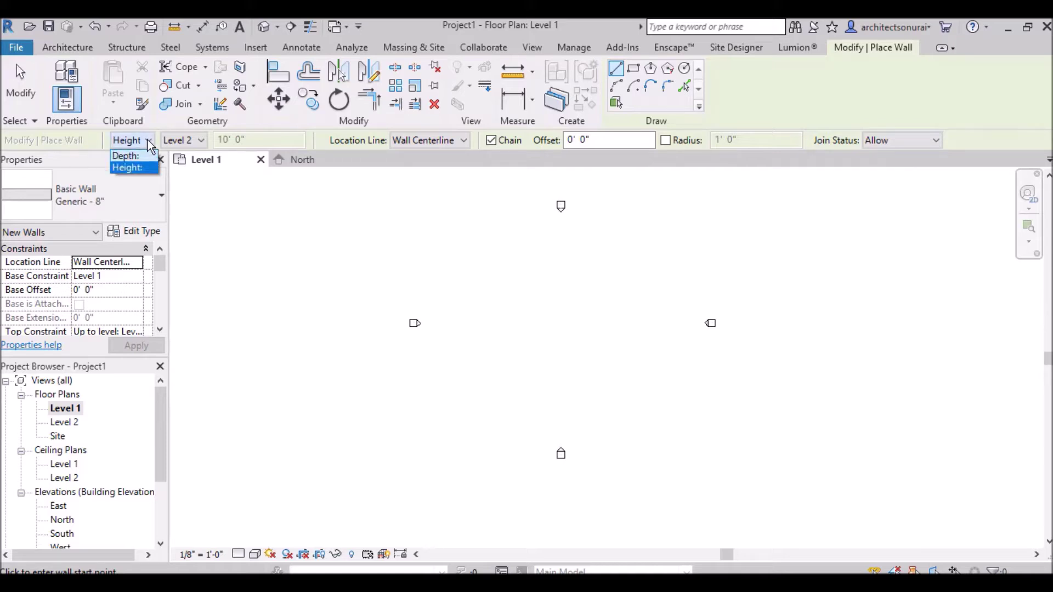
left_click(140, 170)
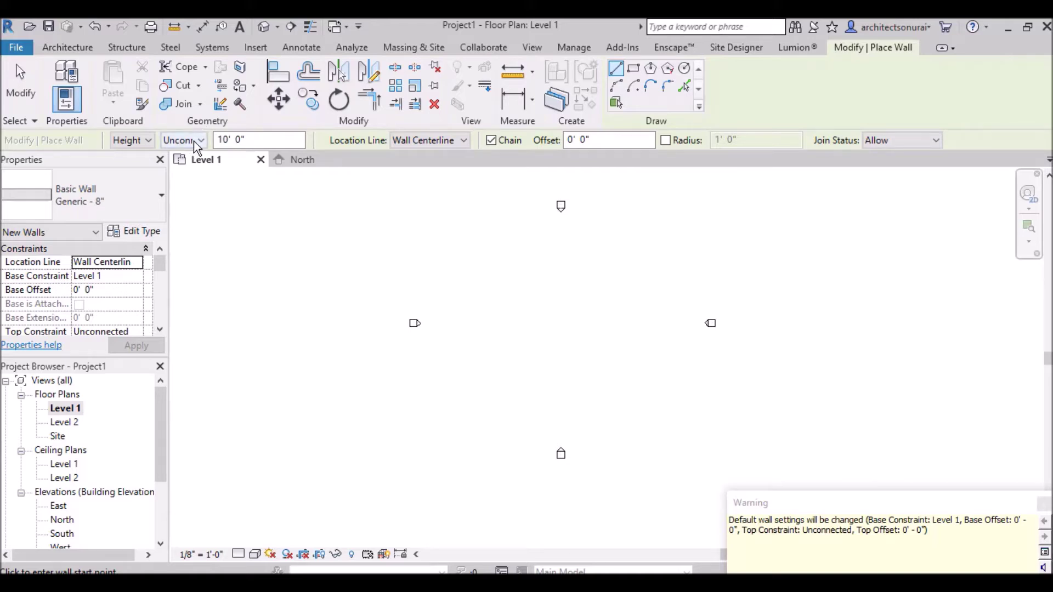
left_click(1044, 503)
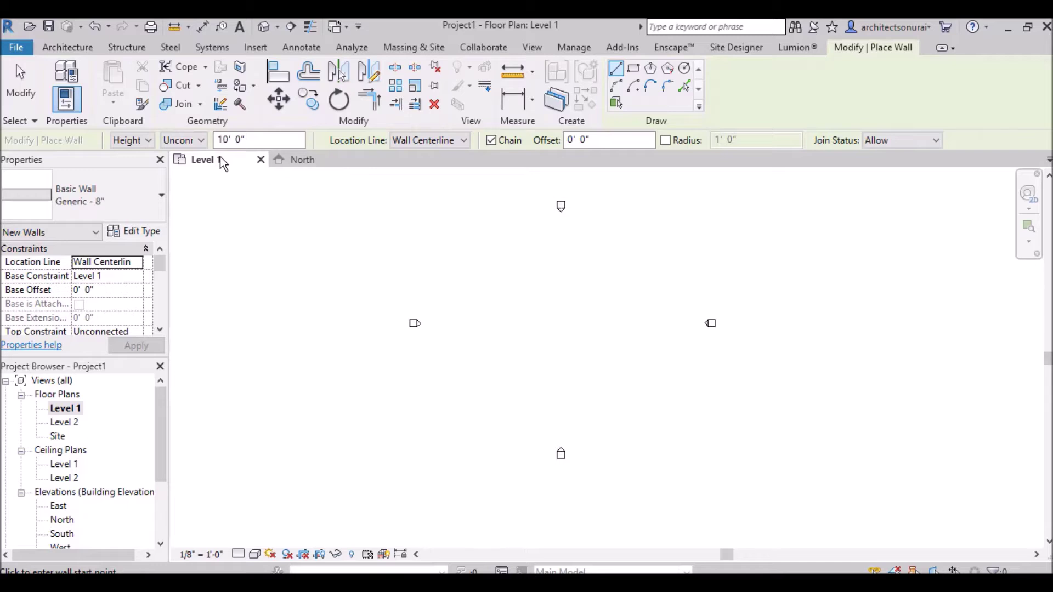
left_click(197, 143)
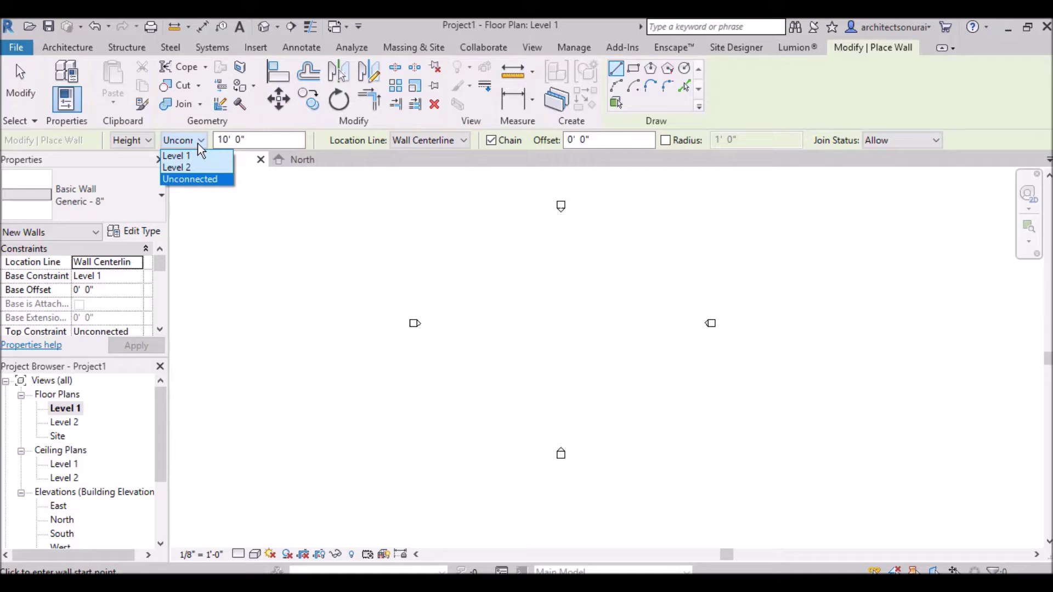
left_click(197, 144)
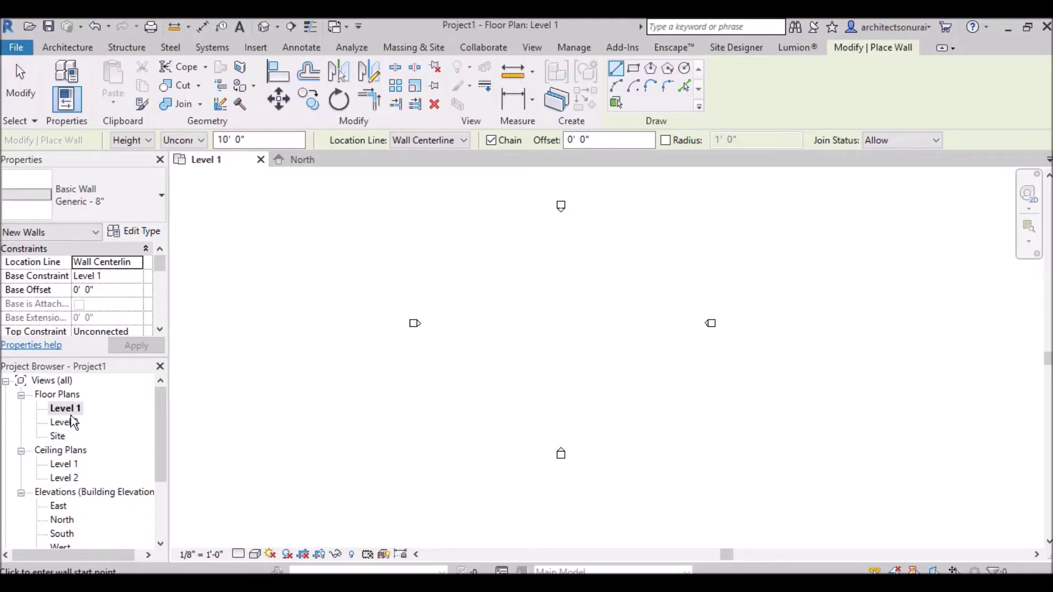
left_click(206, 136)
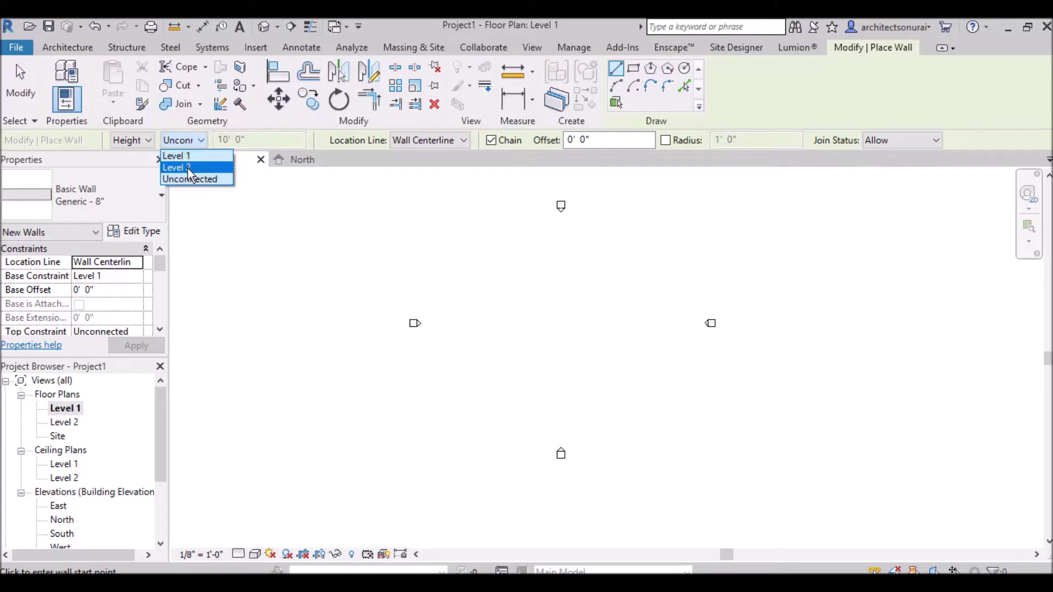
left_click(188, 169)
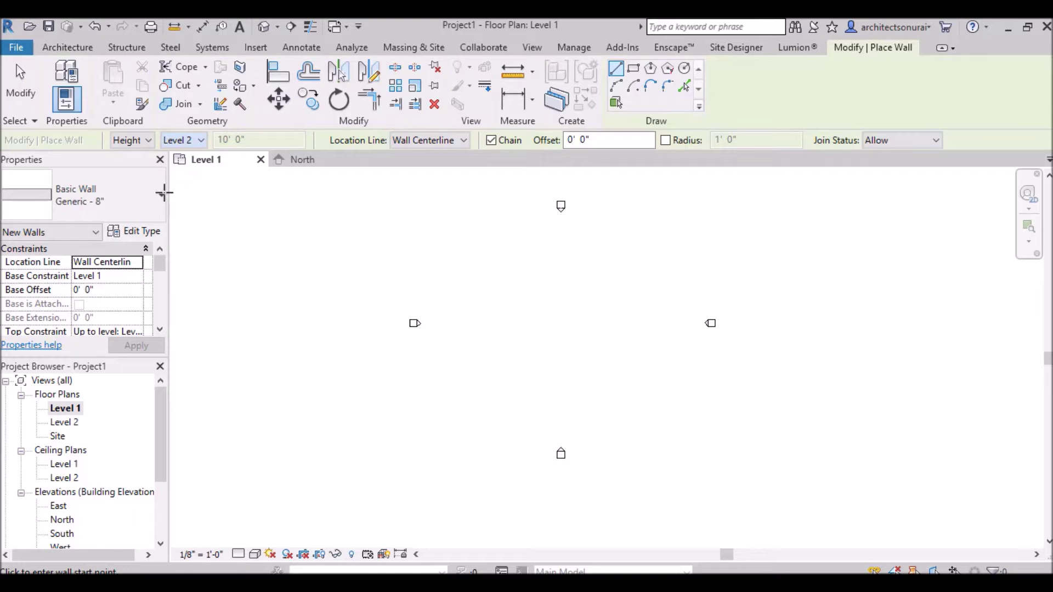
- Check the heights of Level 1 and Level 2 in the North elevation, and return to the Level 1 floor plan
scroll(95, 515, "down", 1)
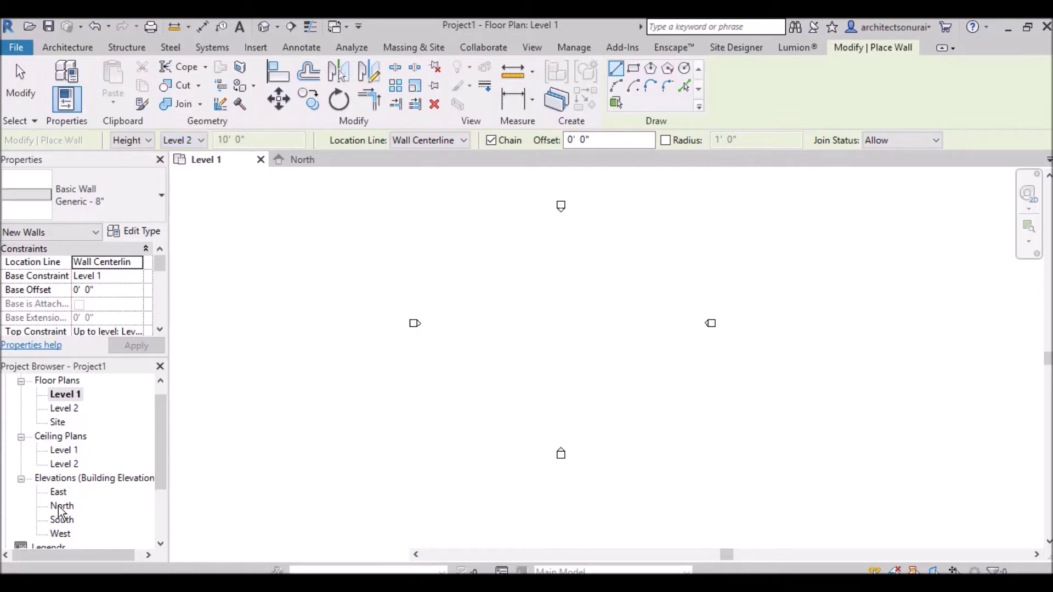
double_click(61, 506)
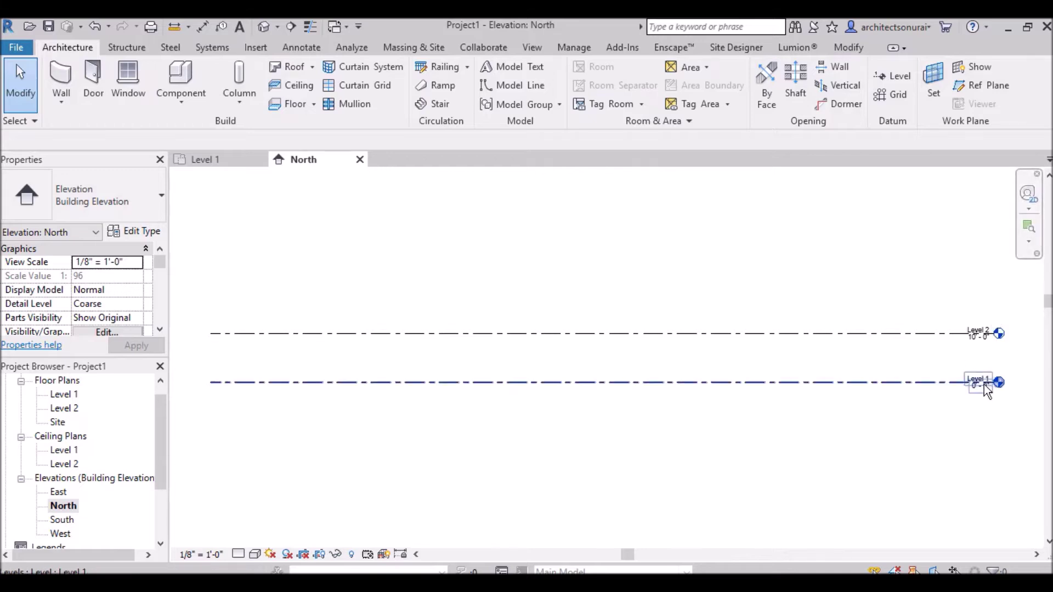
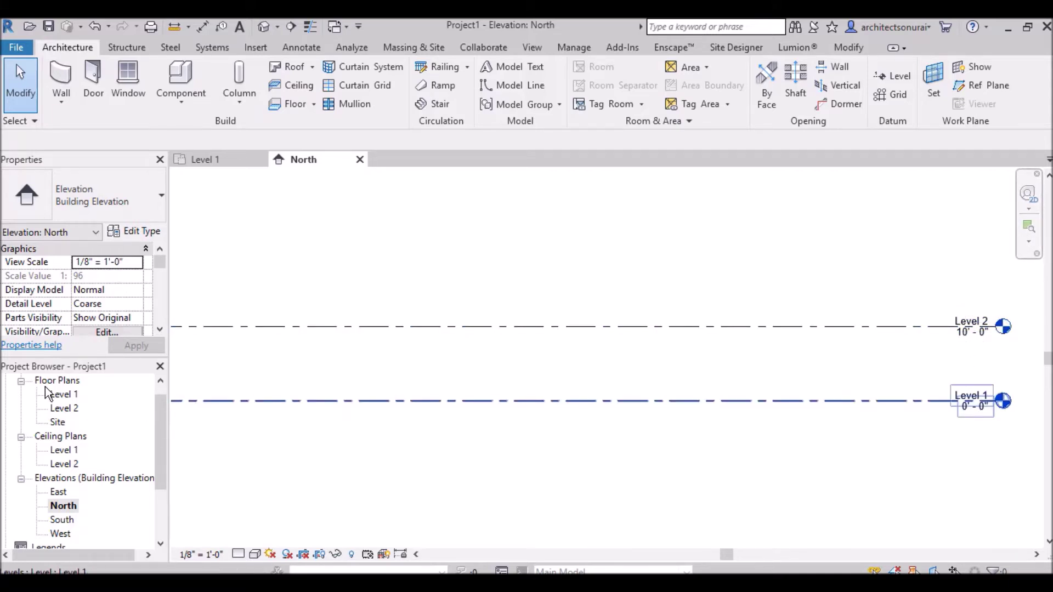
double_click(63, 396)
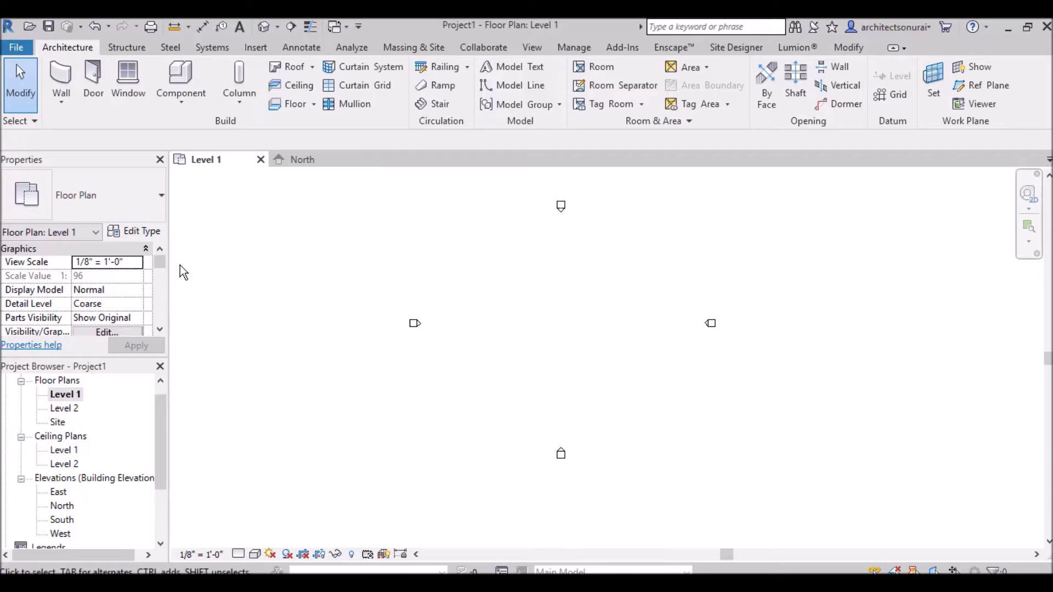
- Draw a single horizontal architectural wall about 32' long between the elevation markers in the Level 1 floor plan
left_click(62, 101)
left_click(69, 126)
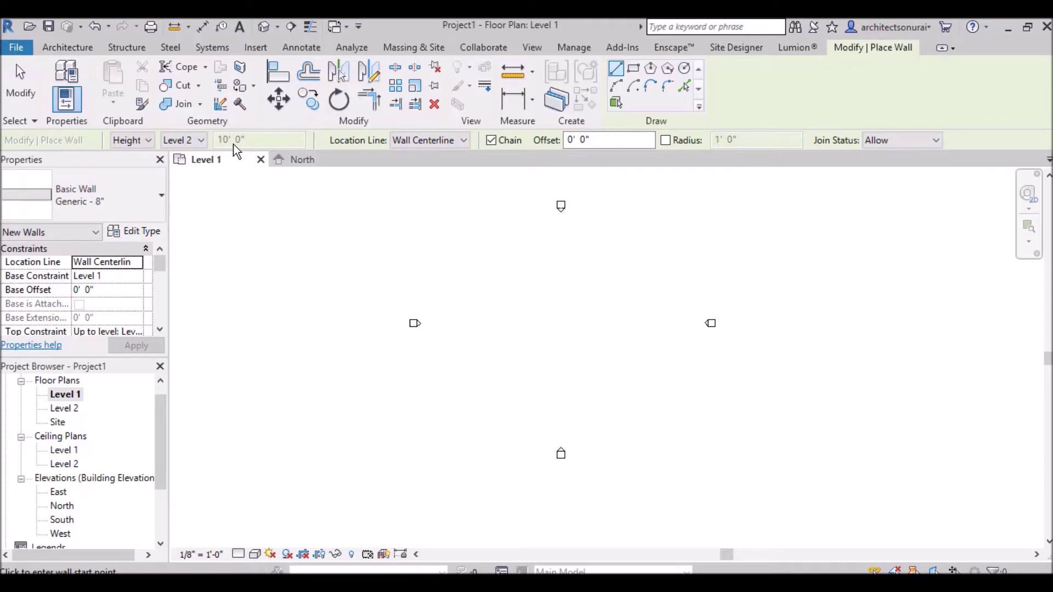
left_click(481, 315)
scroll(541, 313, "up", 1)
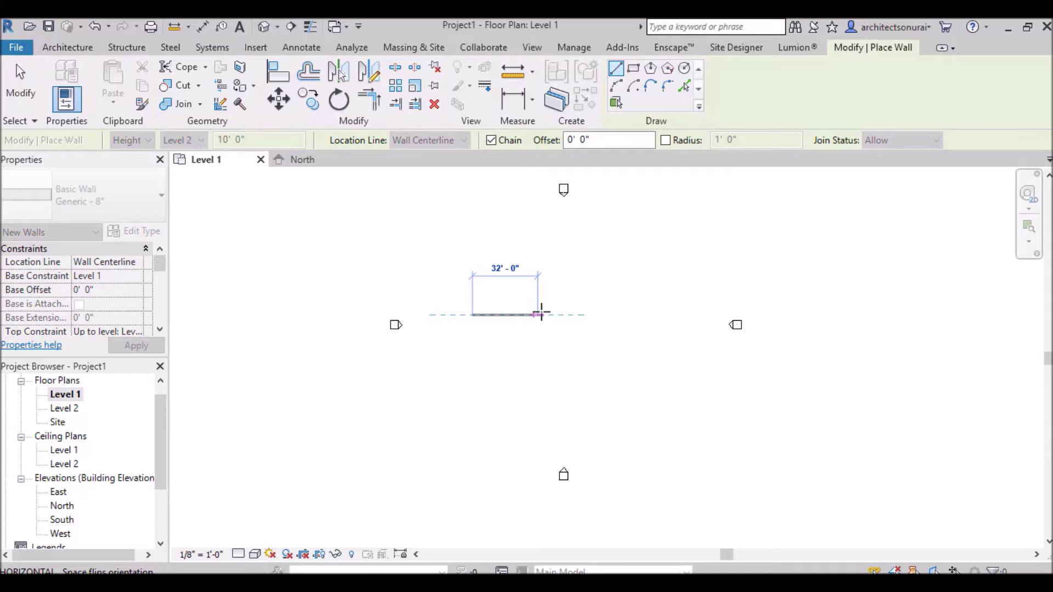
left_click(541, 313)
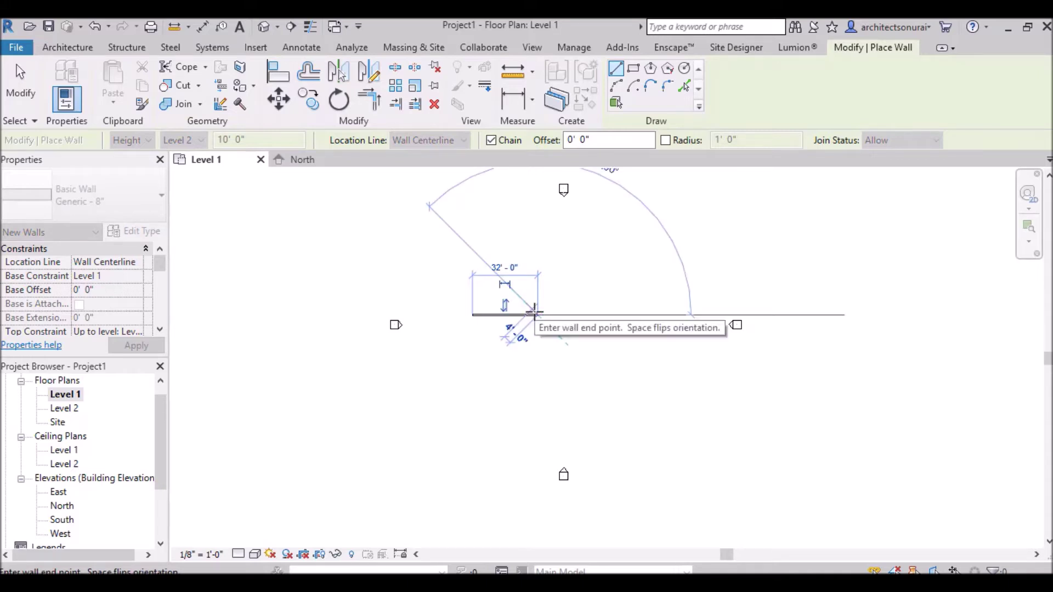
key("Escape")
- Examine the new wall up close in plan and in the East elevation
scroll(501, 324, "up", 3)
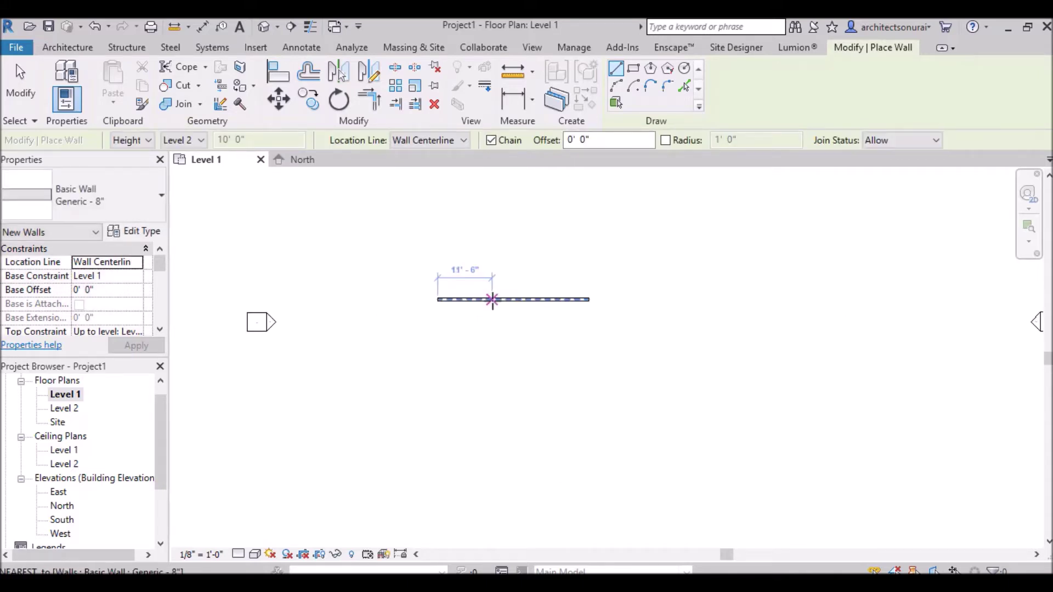
scroll(493, 300, "up", 1)
scroll(152, 450, "down", 3)
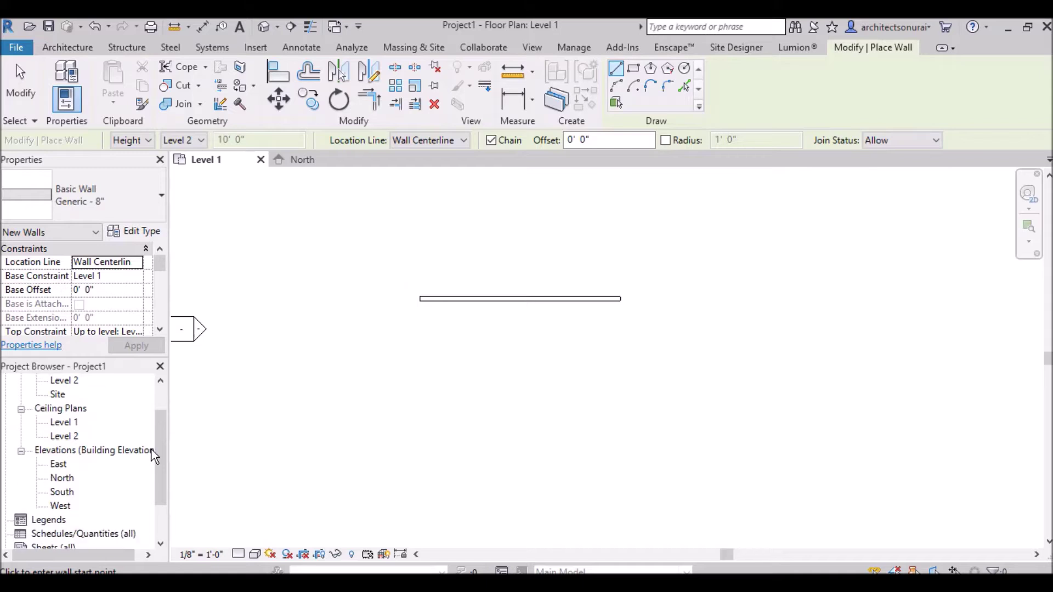
double_click(61, 452)
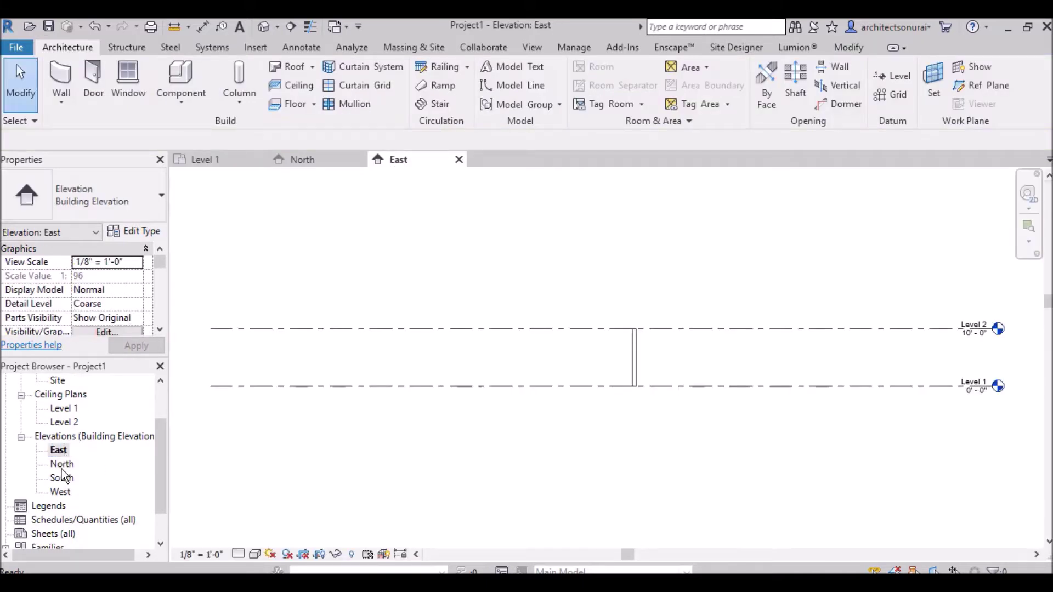
- Check the wall against Level 1 and Level 2 in the North elevation, and return to the Level 1 floor plan
double_click(63, 465)
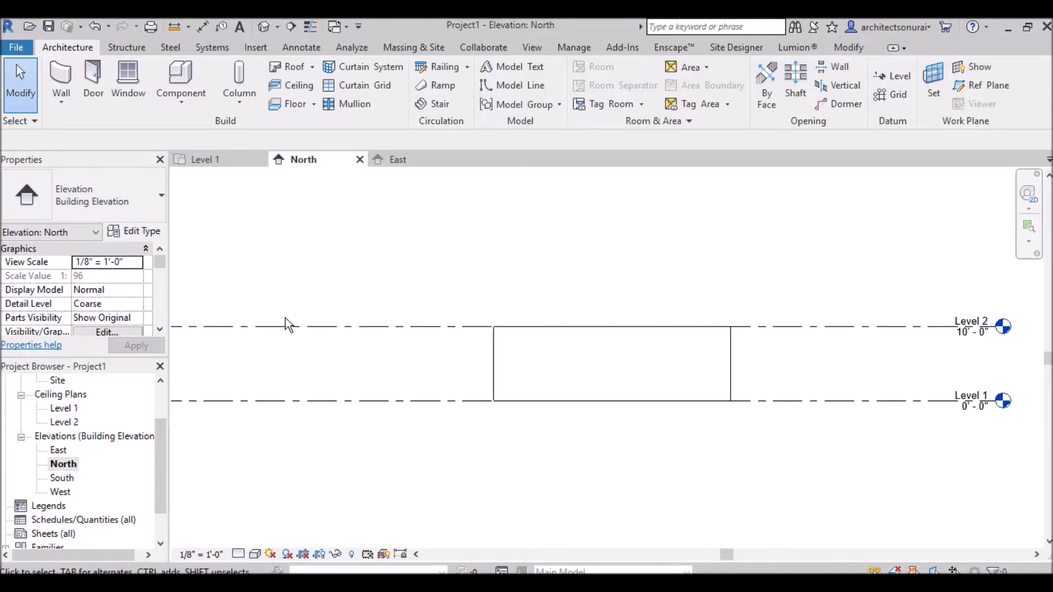
scroll(70, 415, "up", 2)
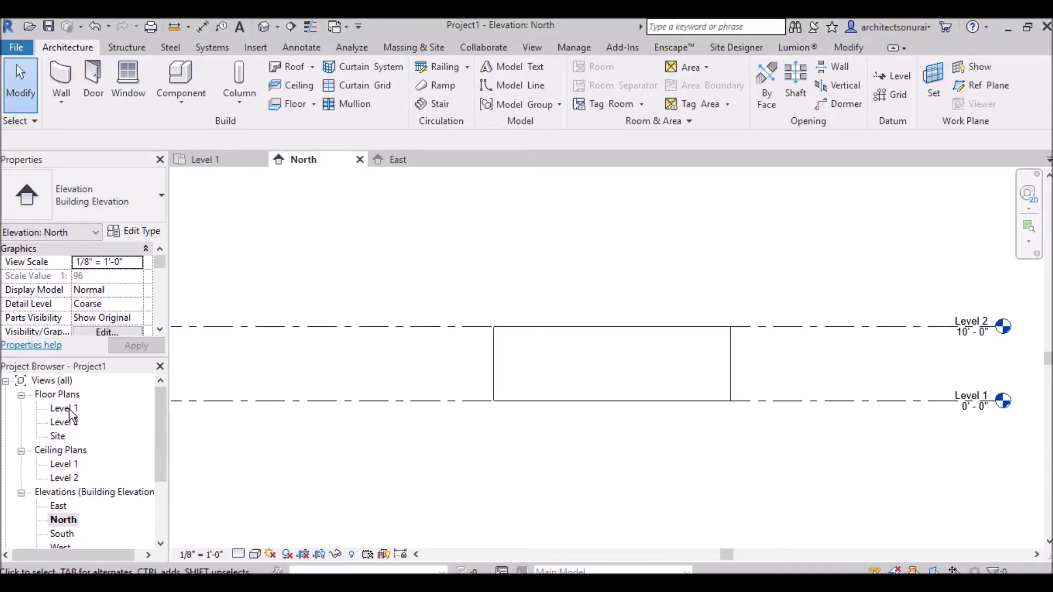
double_click(65, 409)
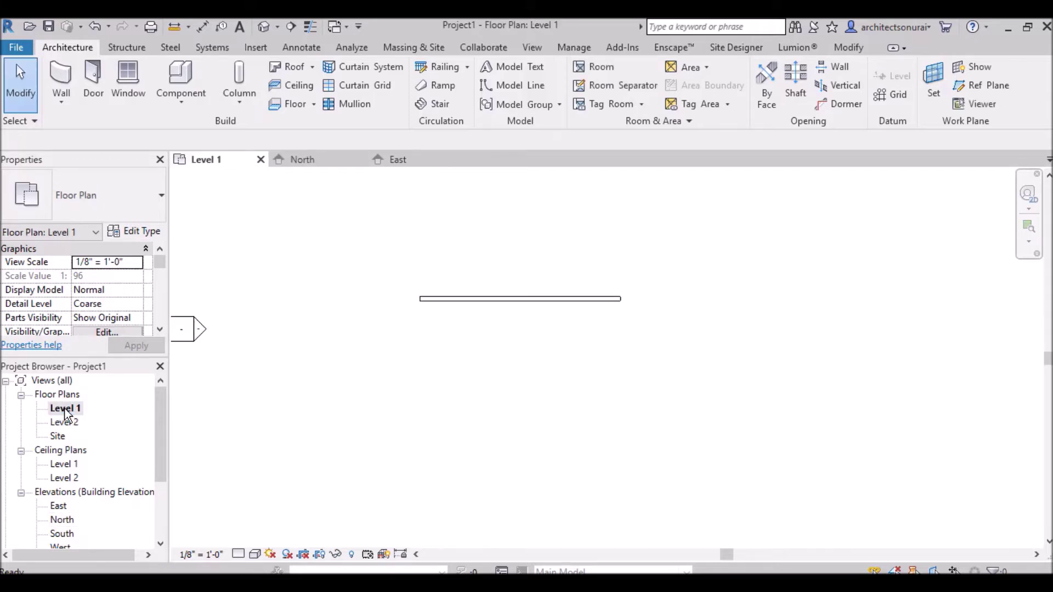
- Start a new Generic - 8" wall built by Height, with its top Unconnected and a height of 15'
left_click(60, 72)
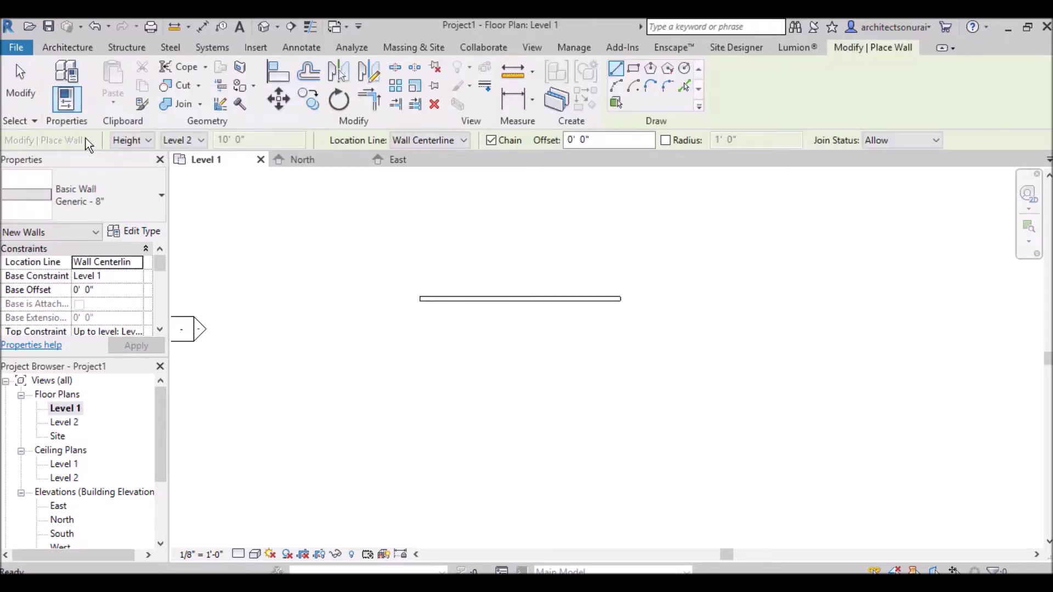
left_click(197, 141)
left_click(177, 166)
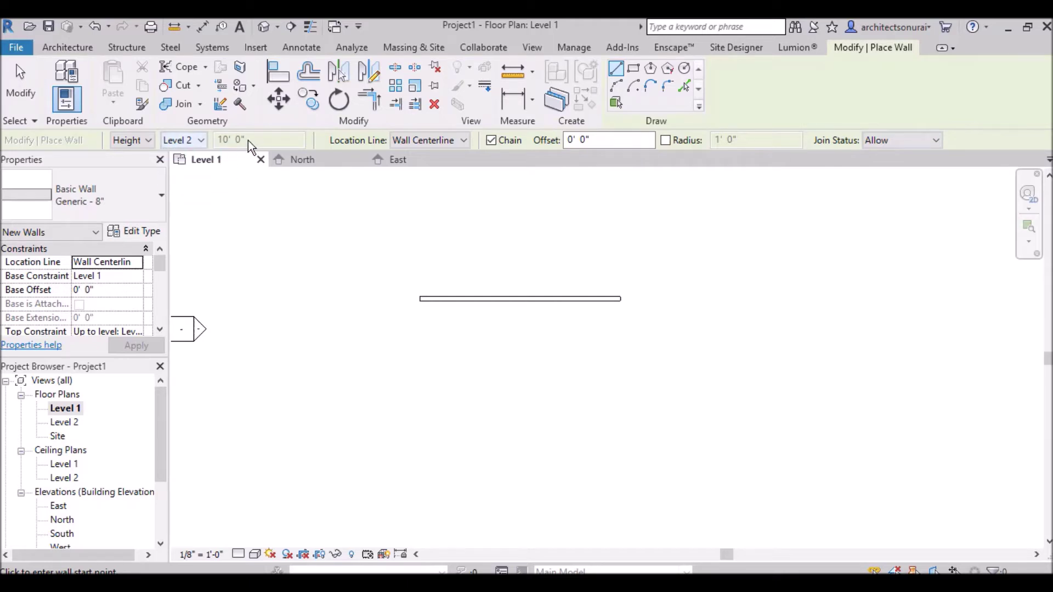
left_click(202, 140)
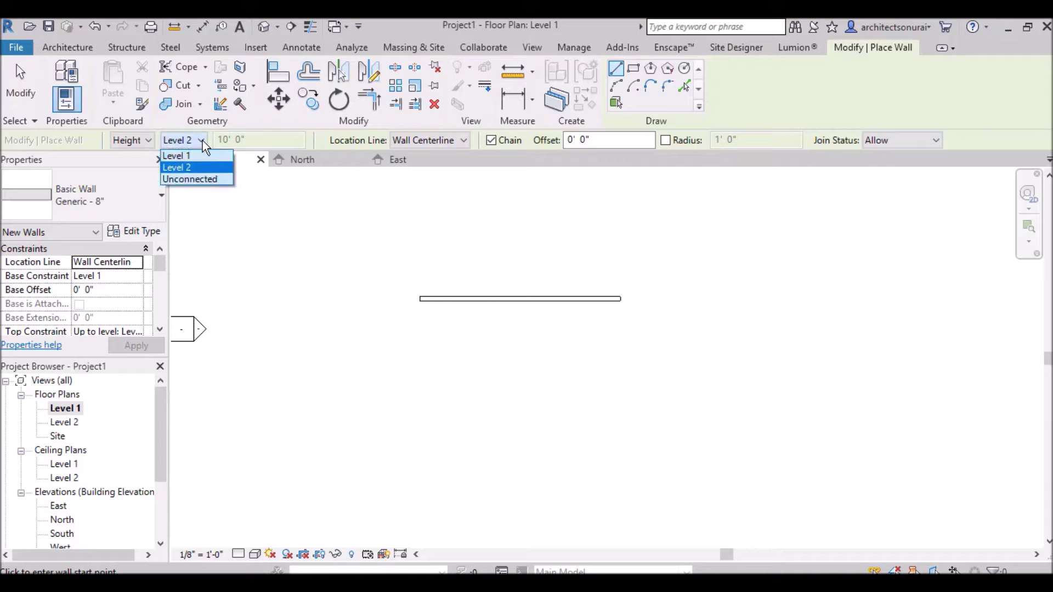
left_click(202, 179)
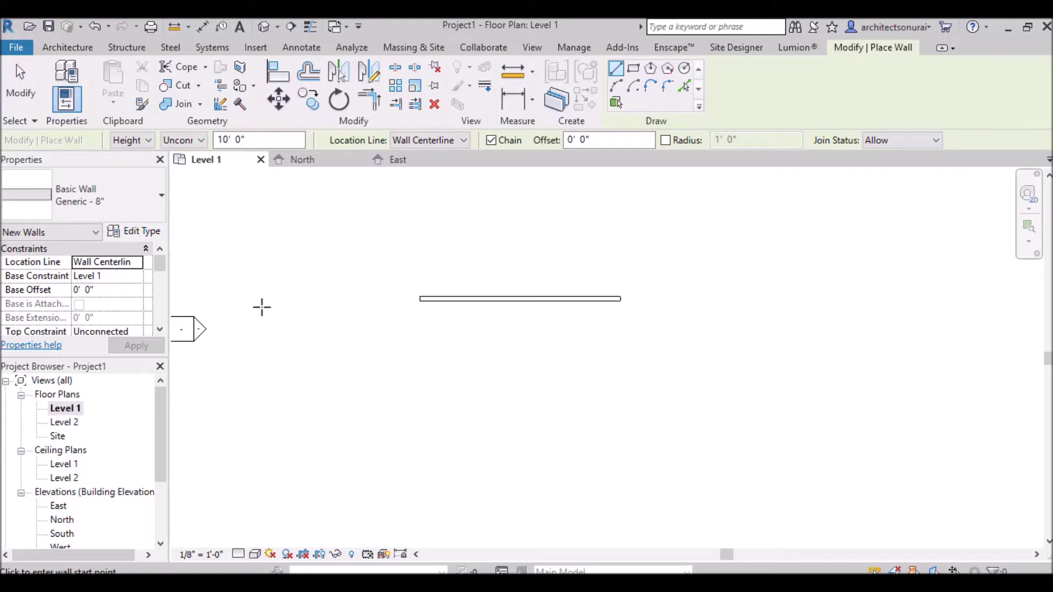
left_click(253, 139)
type("15'")
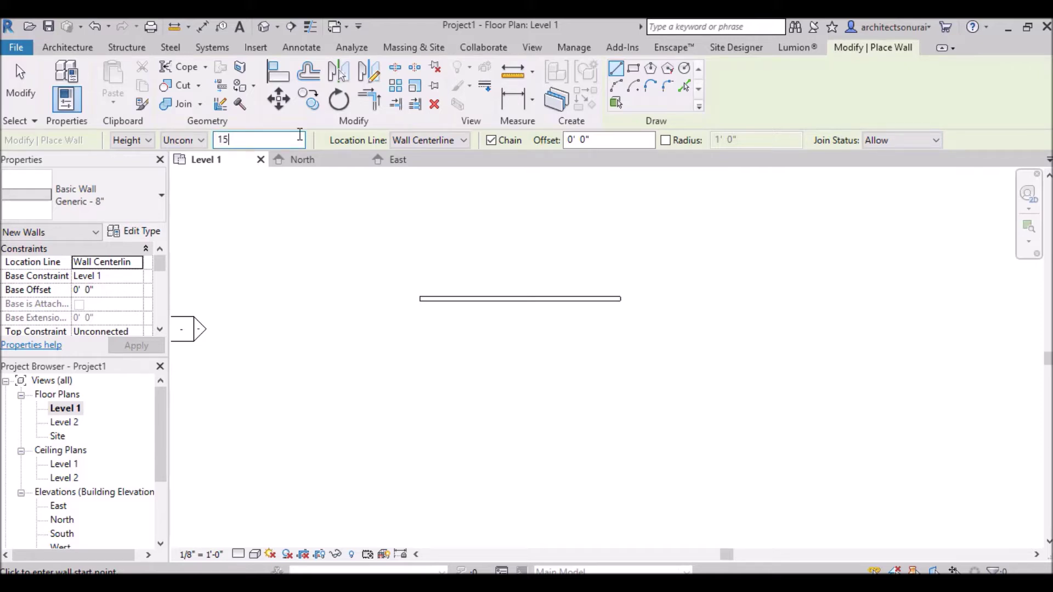
- Draw a stepped chain of three walls below the existing one: 38' horizontal, 13' vertical down, and about 17' horizontal
left_click(437, 369)
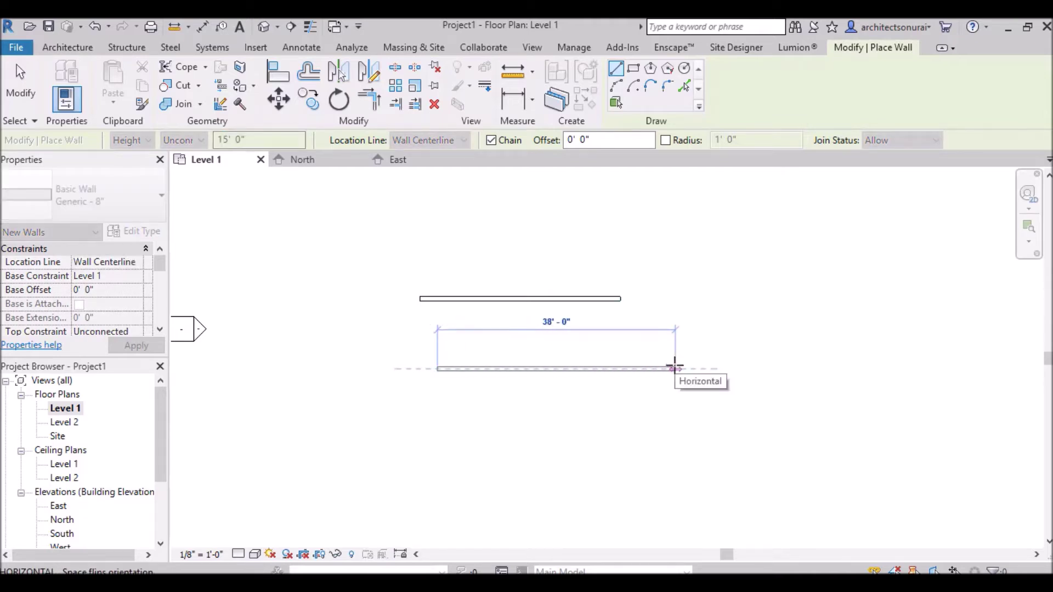
left_click(675, 368)
left_click(676, 450)
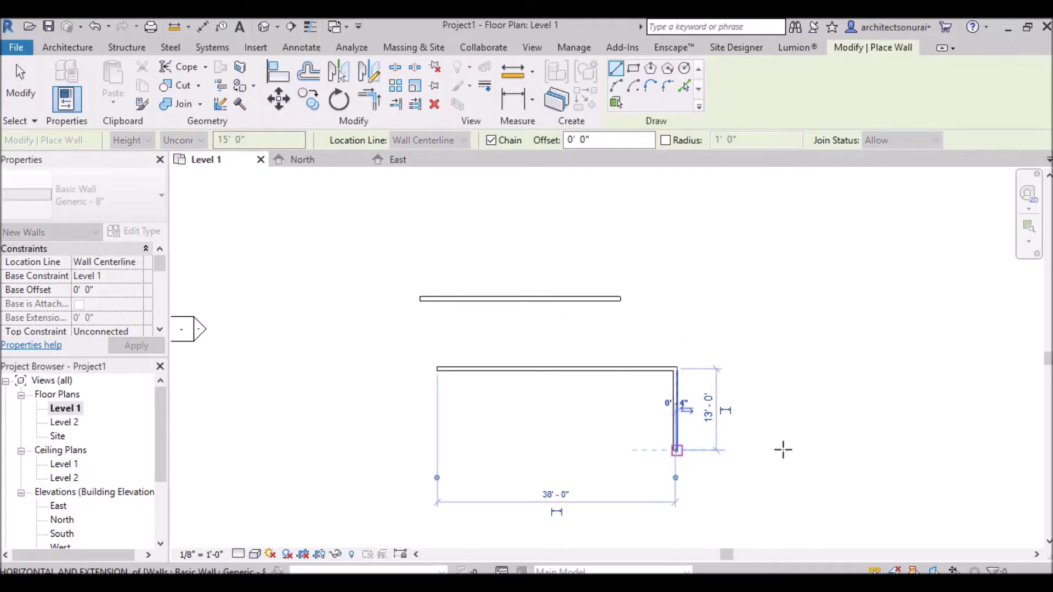
left_click(784, 450)
key("Escape")
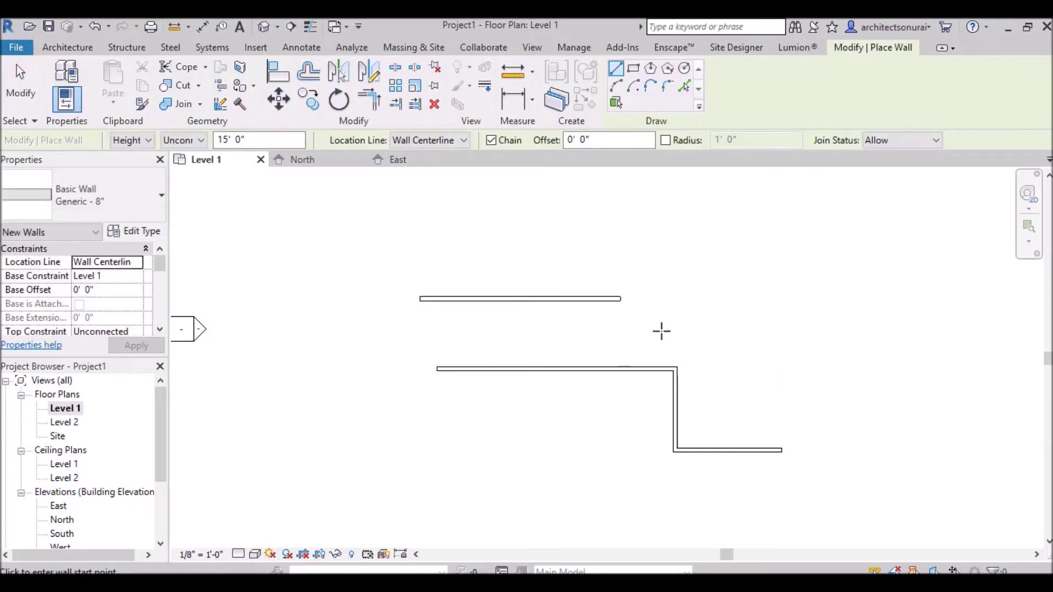
key("Escape")
- Delete the original single horizontal wall above the stepped chain
left_click_drag(644, 329, 395, 271)
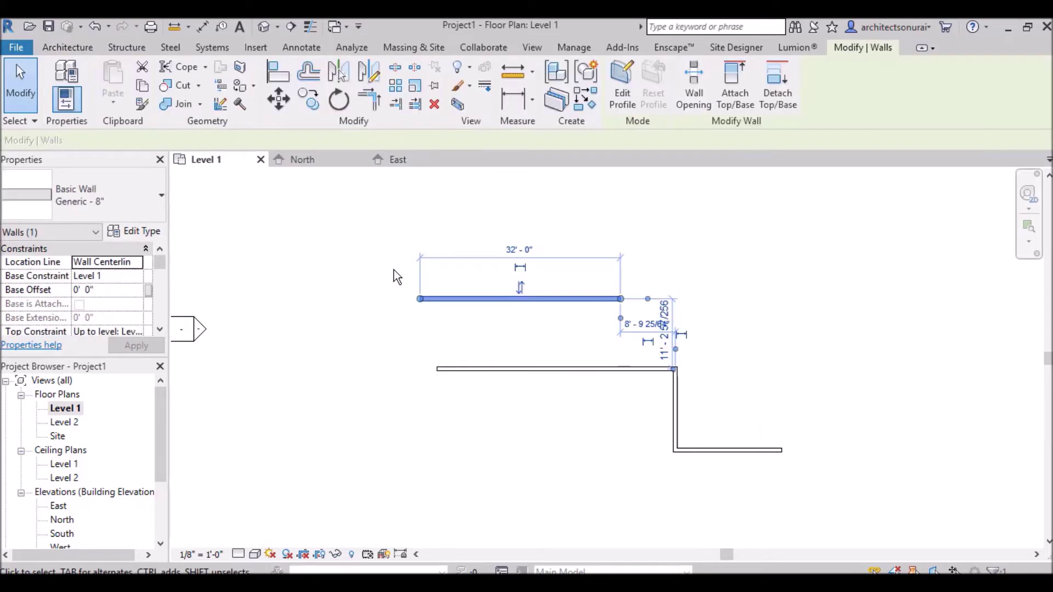
key("Delete")
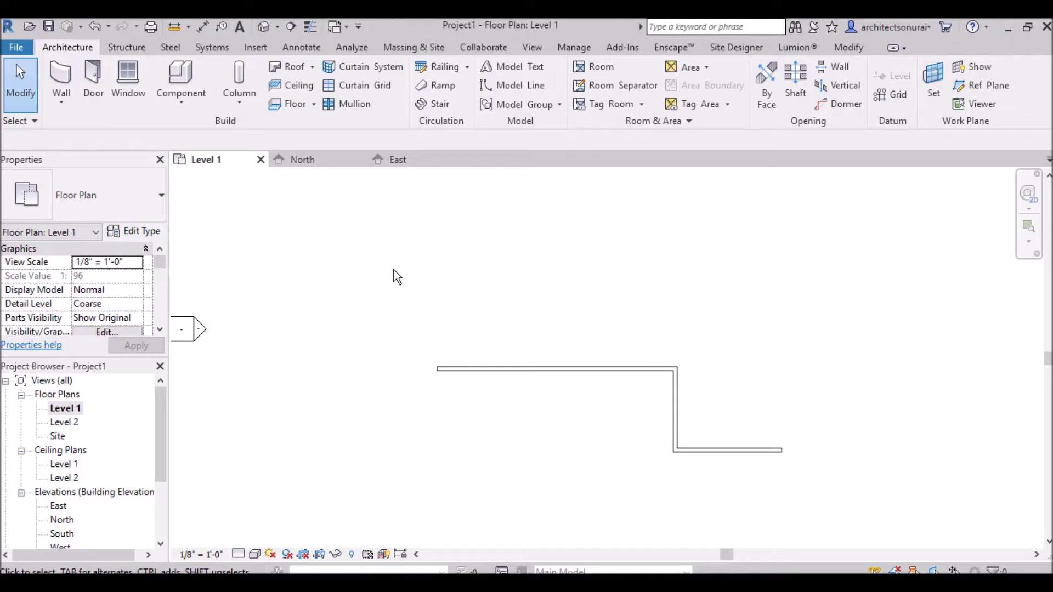
- Check the heights of the two long stepped walls against the levels in the North elevation, and return to the Level 1 floor plan
double_click(69, 520)
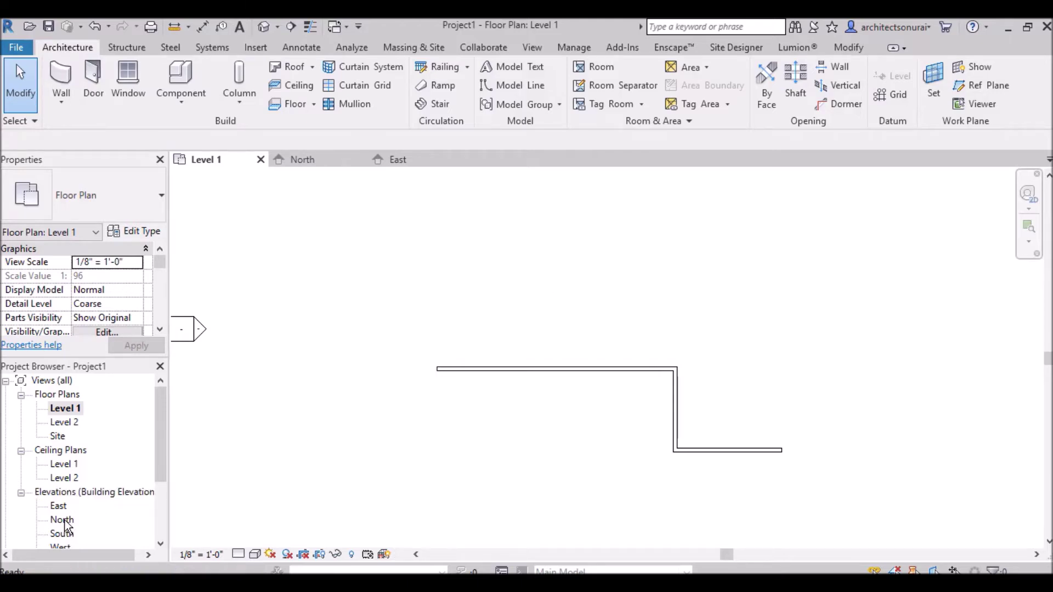
scroll(715, 262, "down", 2)
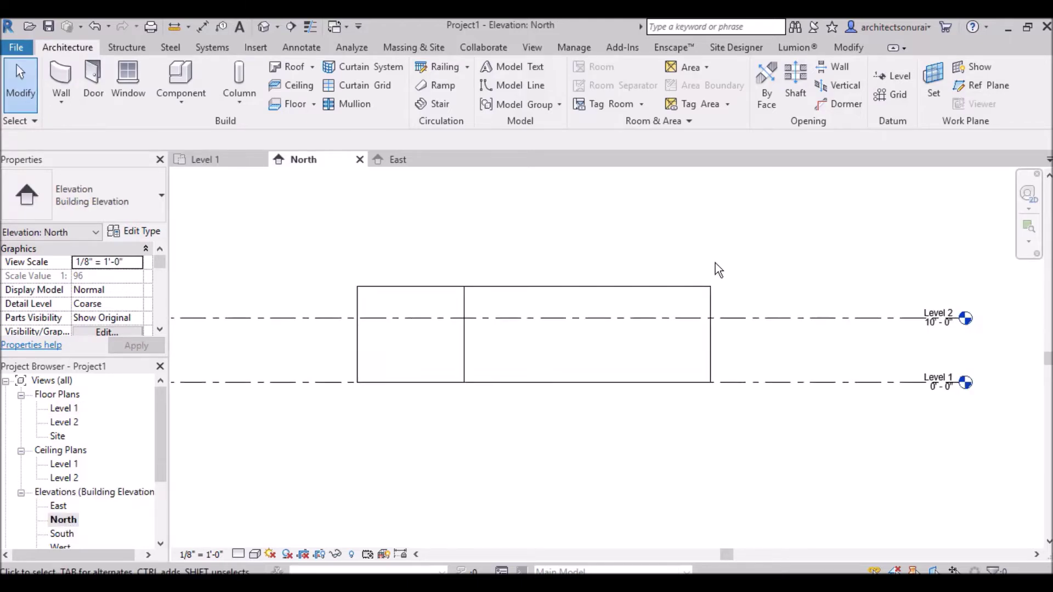
left_click(403, 318)
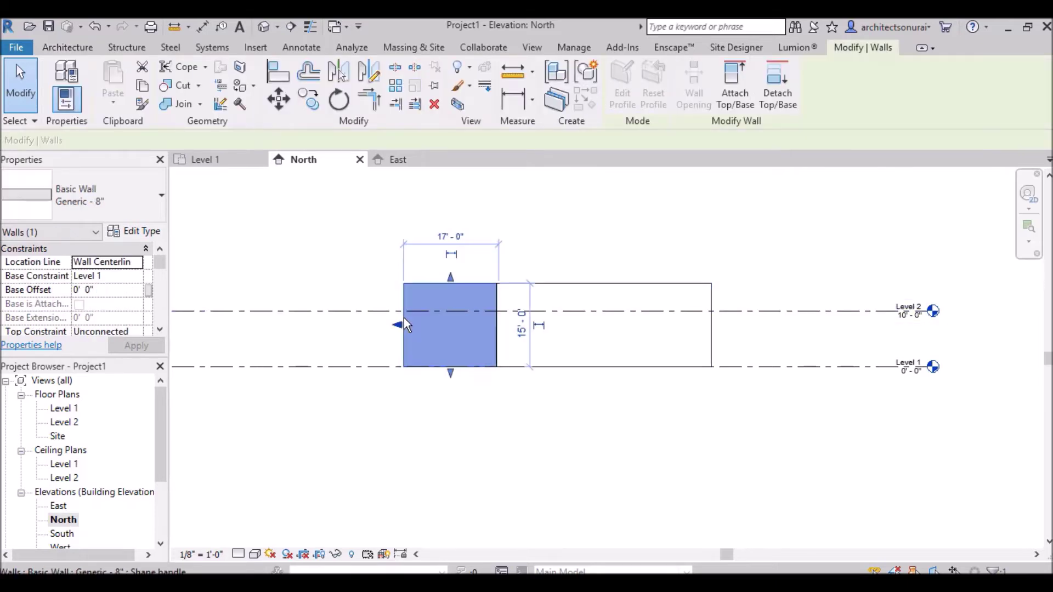
left_click(683, 284)
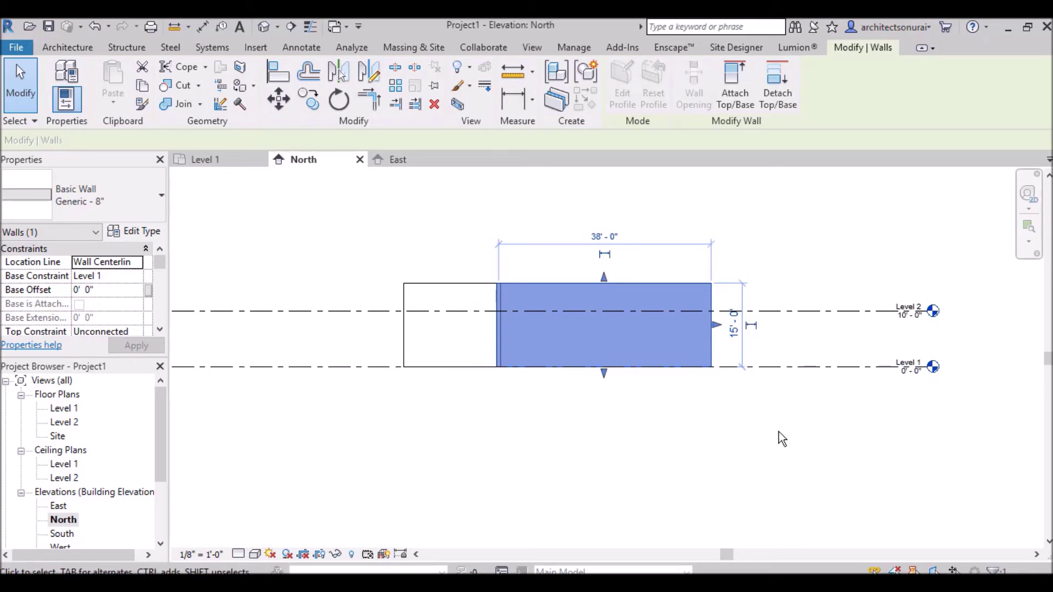
scroll(801, 368, "up", 2)
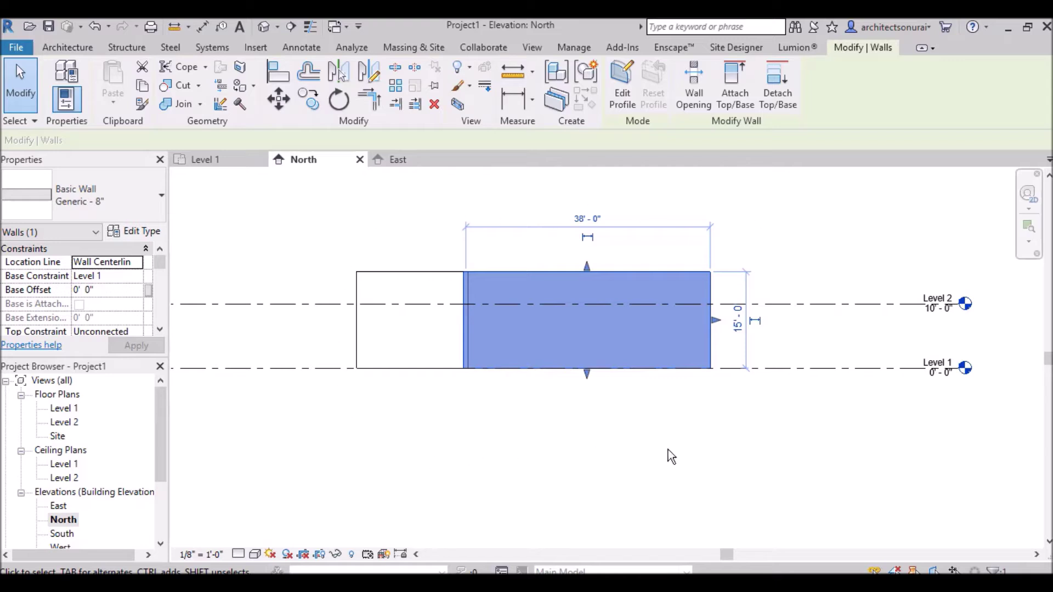
double_click(65, 410)
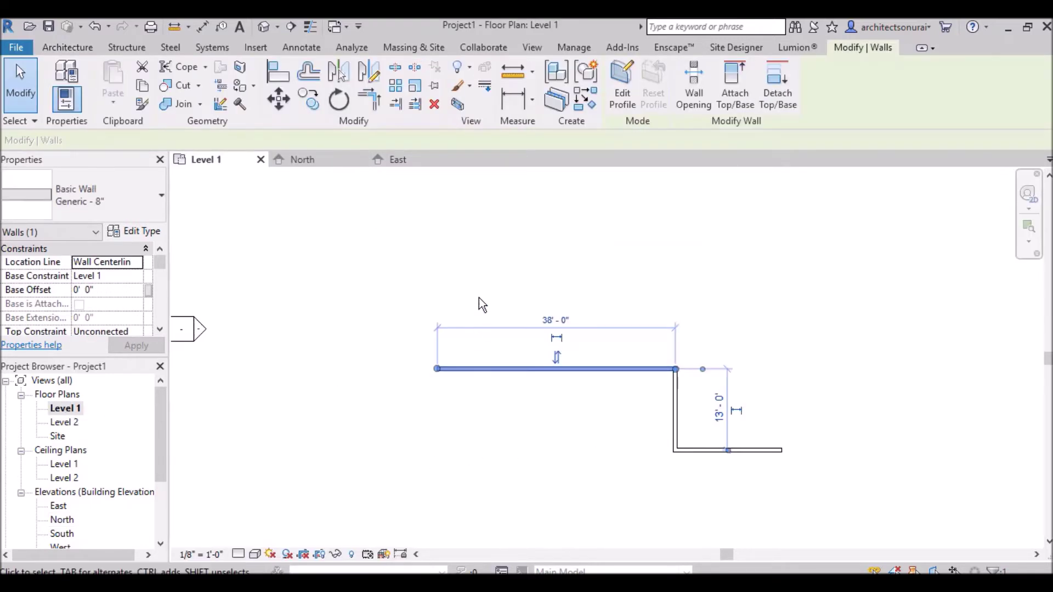
- Draw a separate 8' horizontal wall above the stepped walls, using Wall Centerline as the location line
scroll(482, 301, "down", 1)
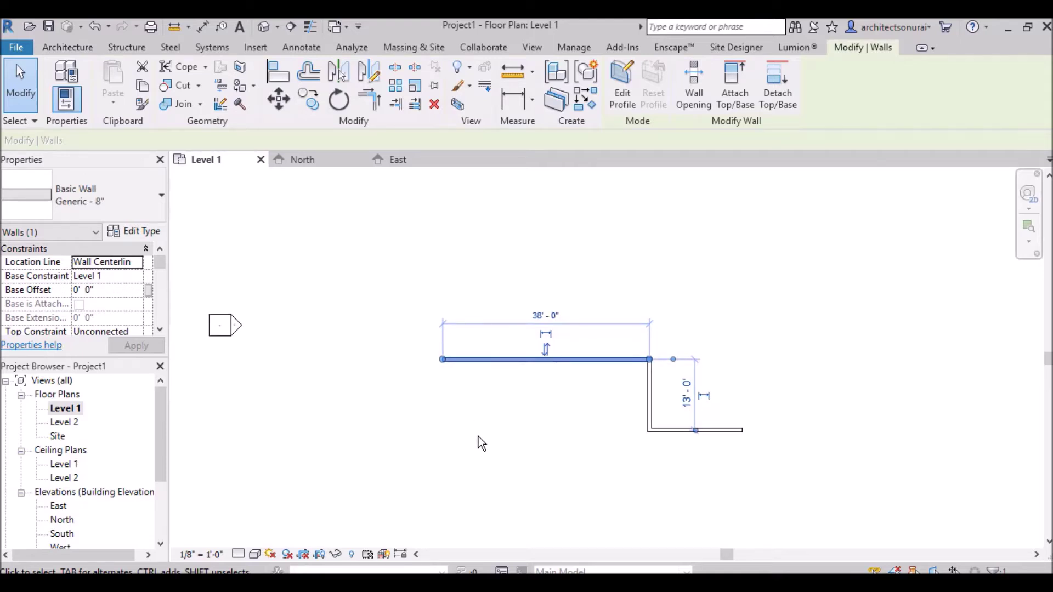
left_click(67, 48)
left_click(61, 73)
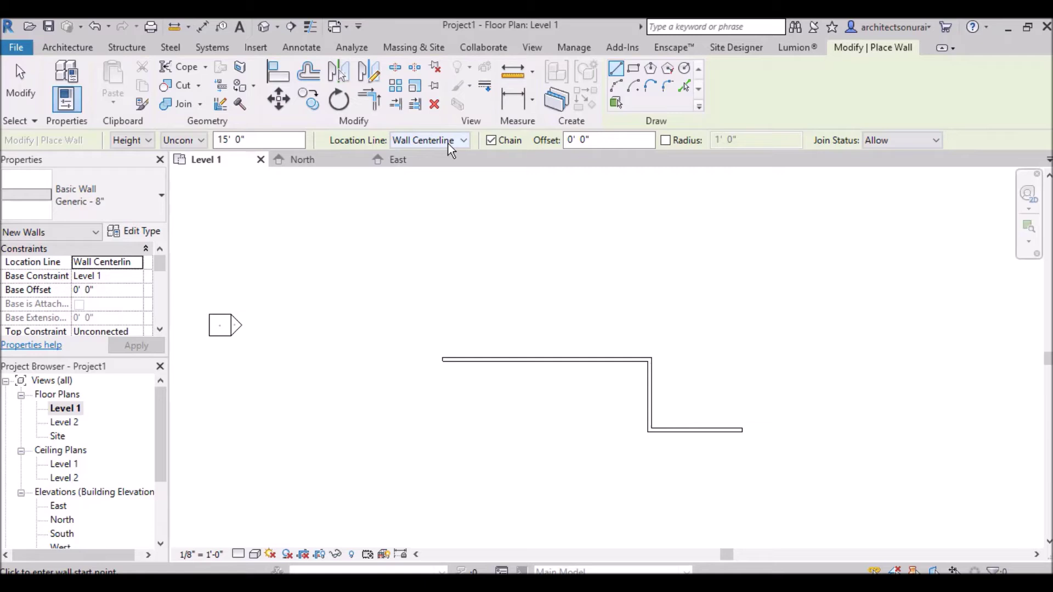
scroll(503, 236, "up", 2)
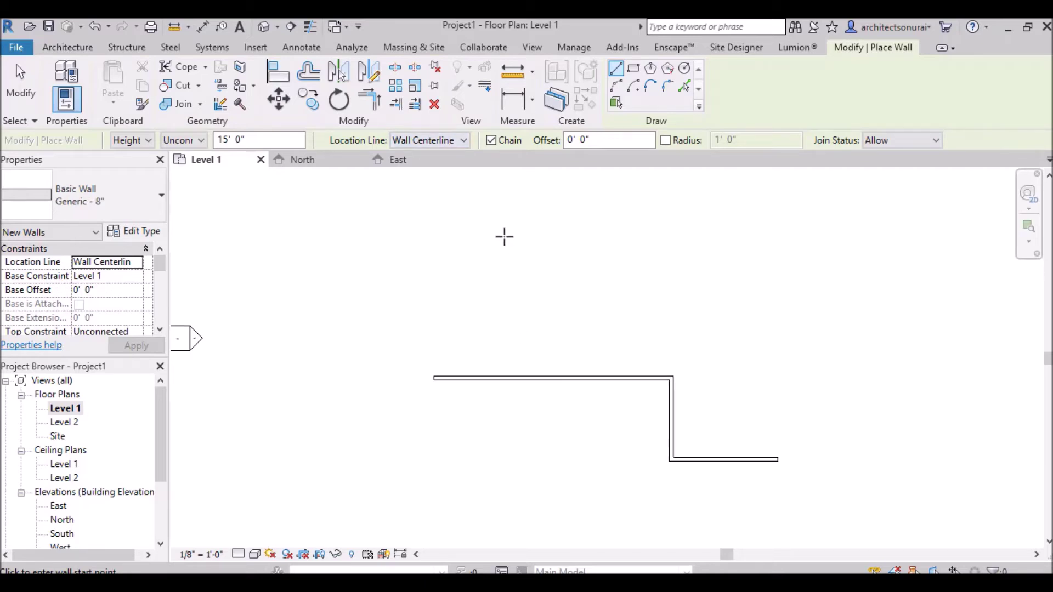
scroll(442, 341, "up", 1)
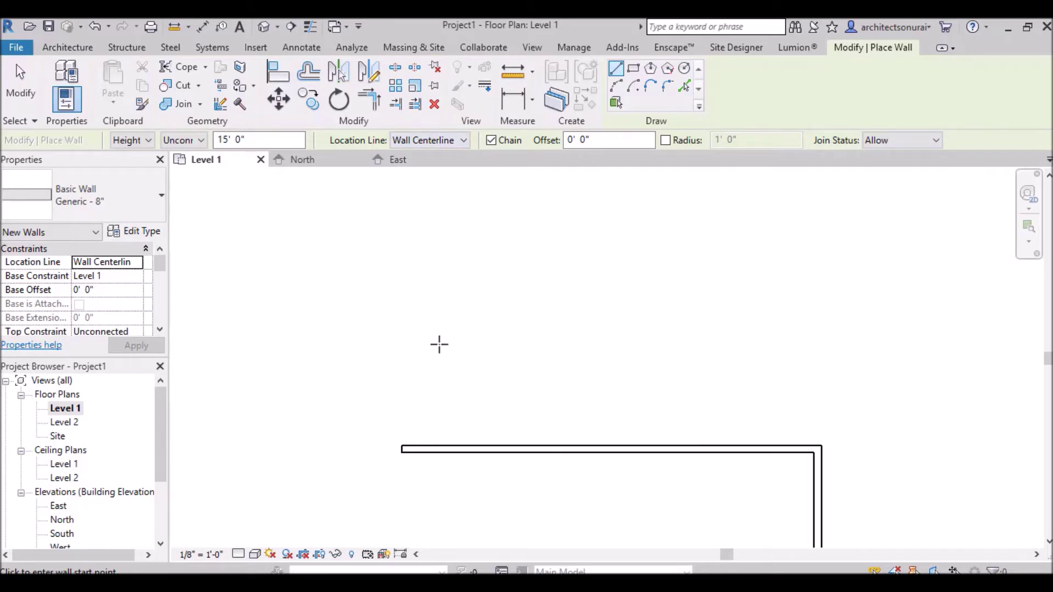
left_click(372, 339)
scroll(432, 341, "up", 2)
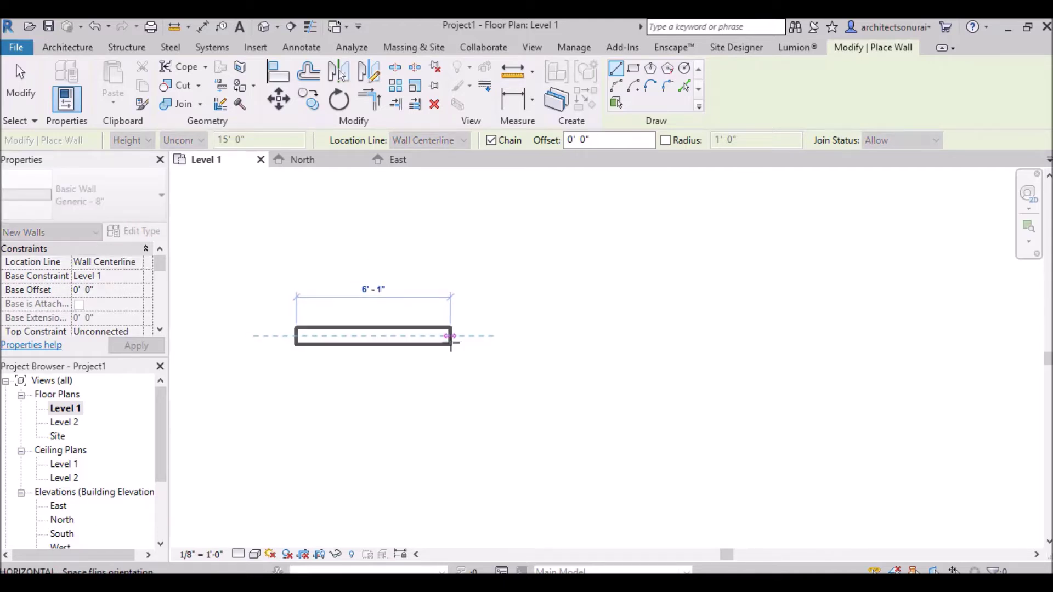
scroll(449, 343, "up", 2)
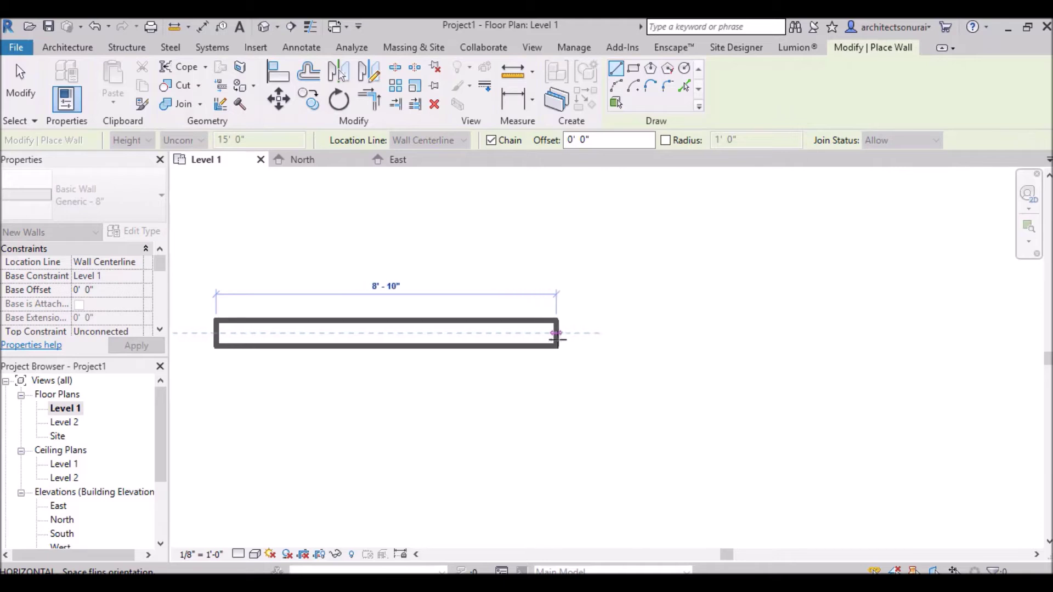
scroll(629, 326, "down", 2)
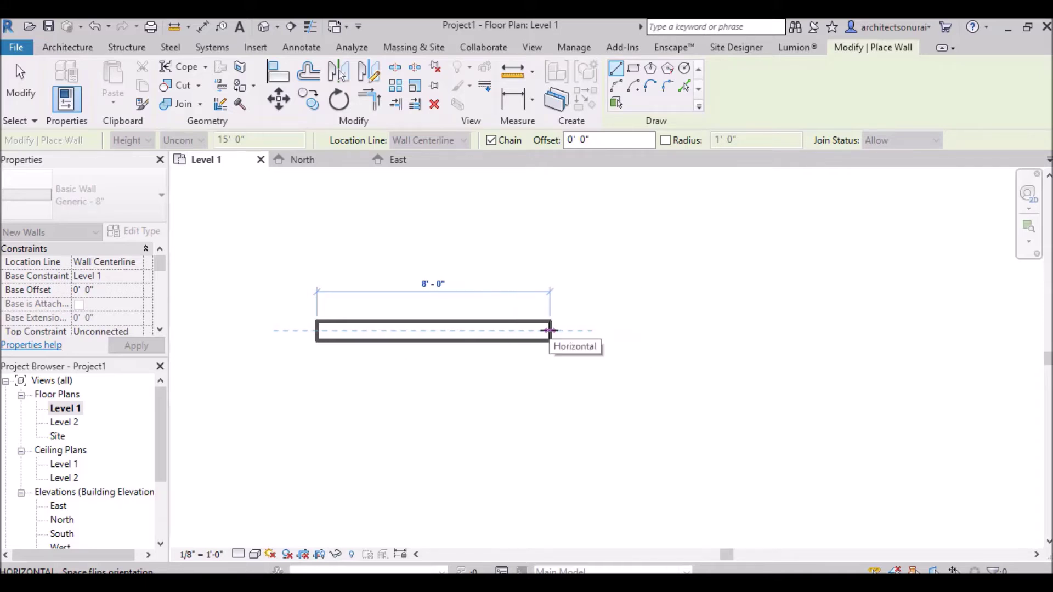
left_click(550, 330)
key("Escape")
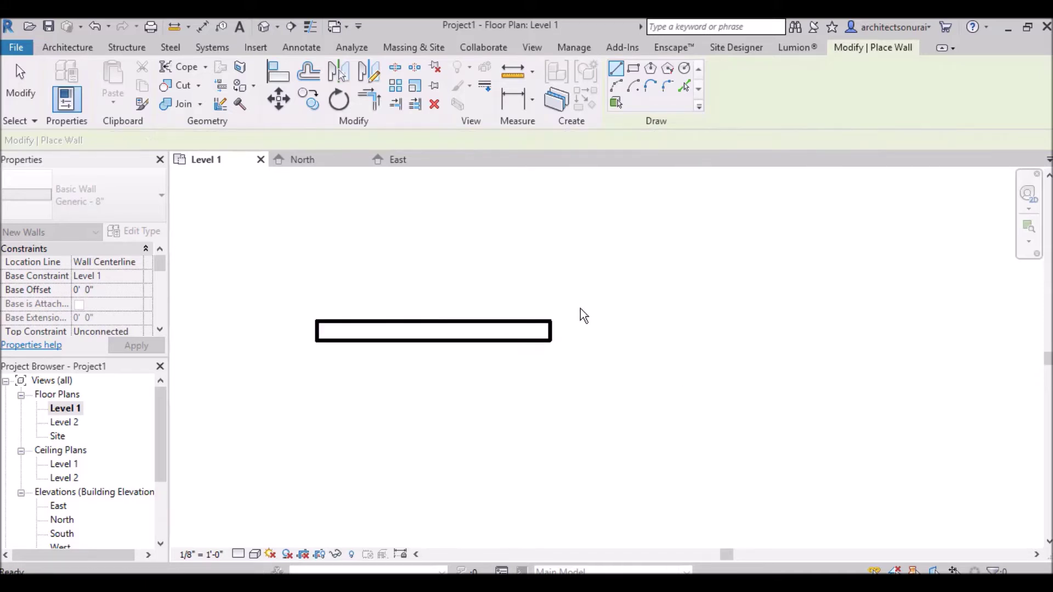
- Draw a horizontal wall about 6'-4" long beside the existing short wall, using Finish Face: Exterior as the location line
left_click(464, 140)
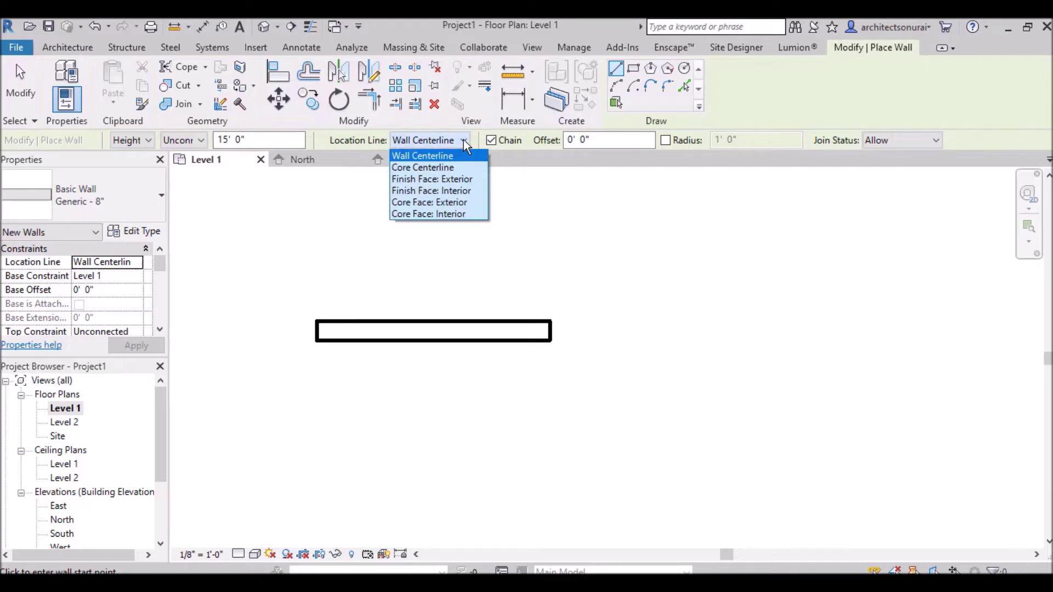
left_click(450, 181)
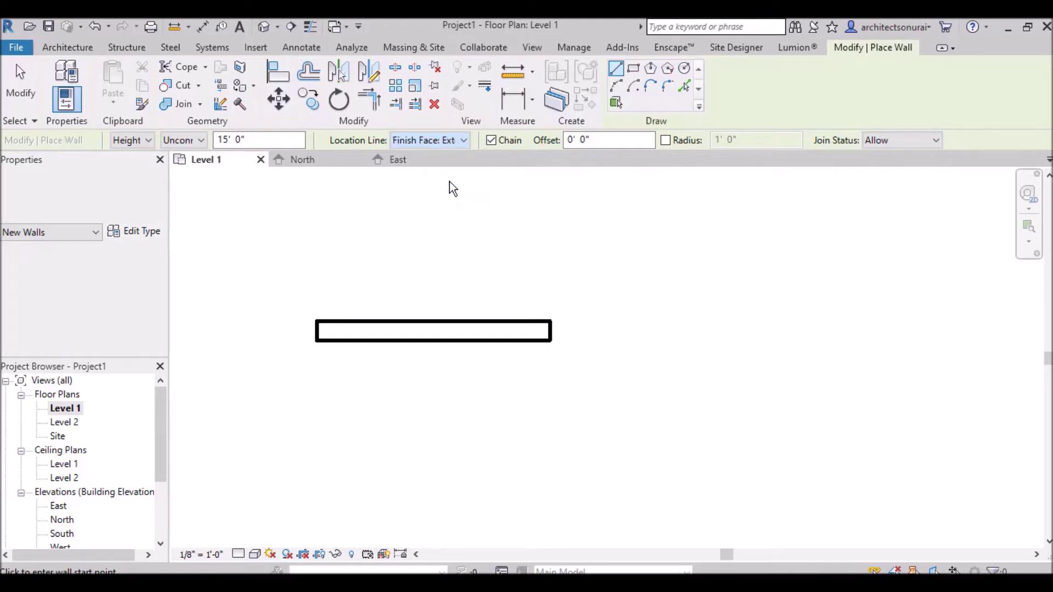
left_click(614, 279)
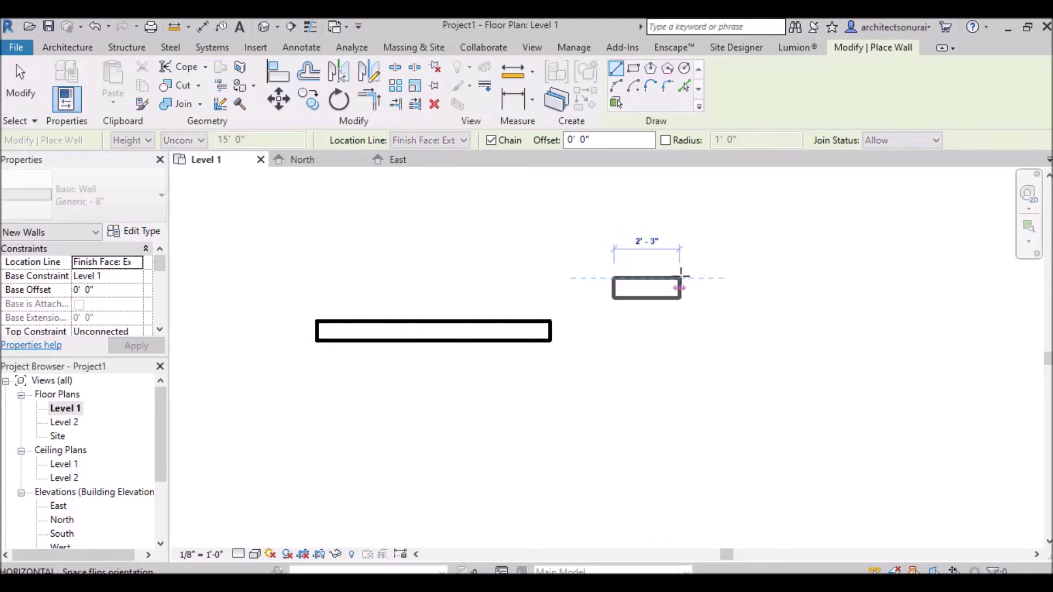
scroll(804, 276, "up", 4)
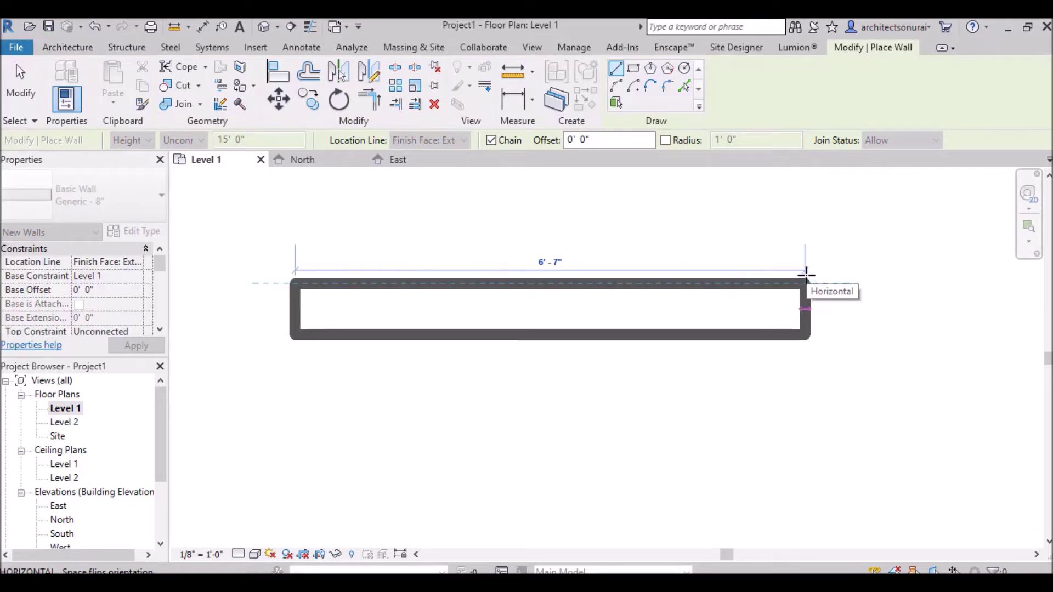
scroll(807, 275, "down", 1)
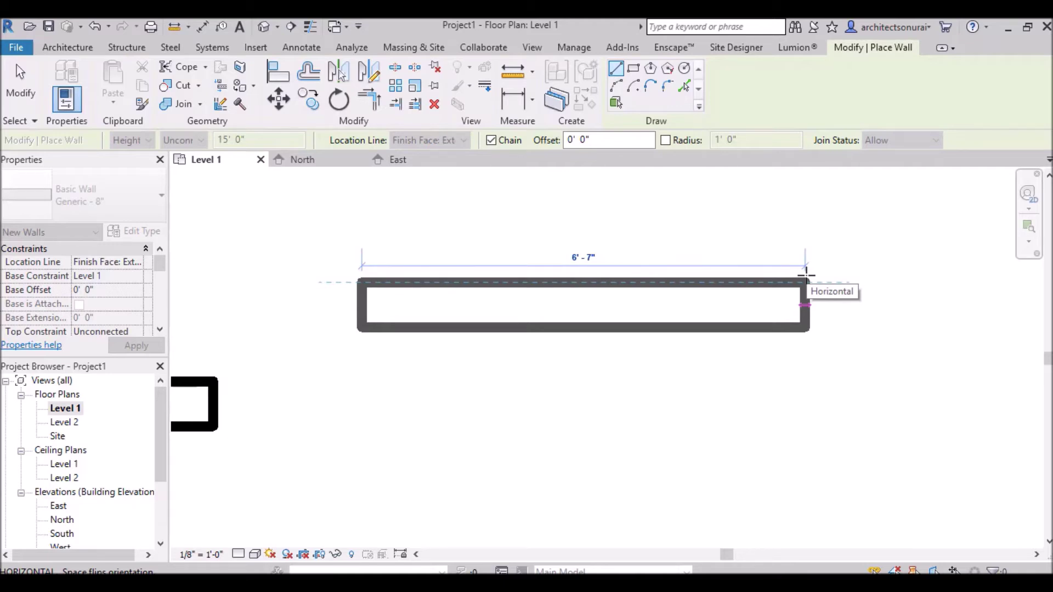
scroll(806, 275, "up", 3)
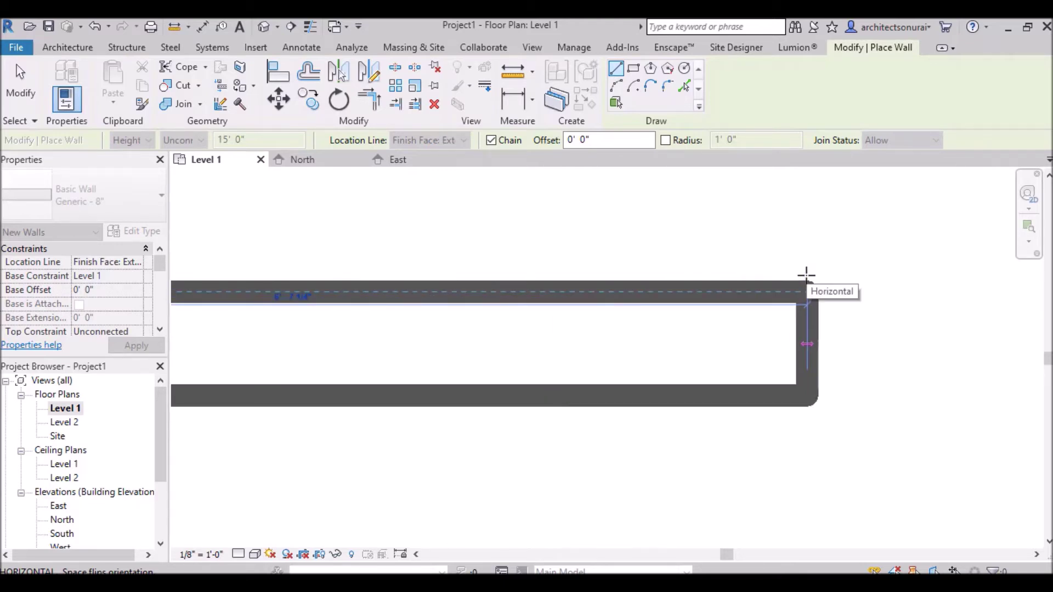
scroll(769, 290, "down", 3)
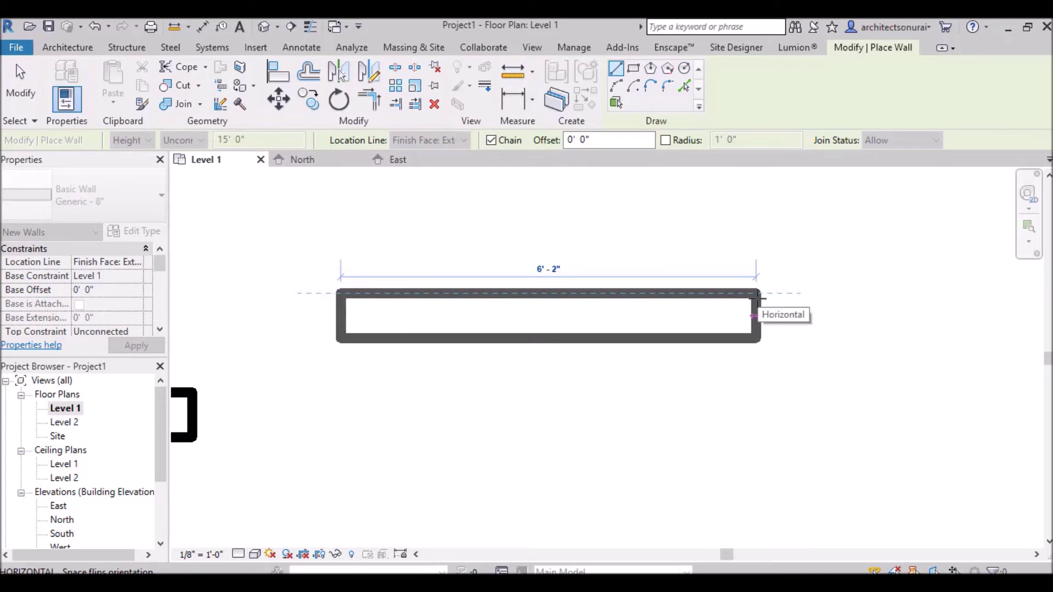
scroll(759, 296, "up", 1)
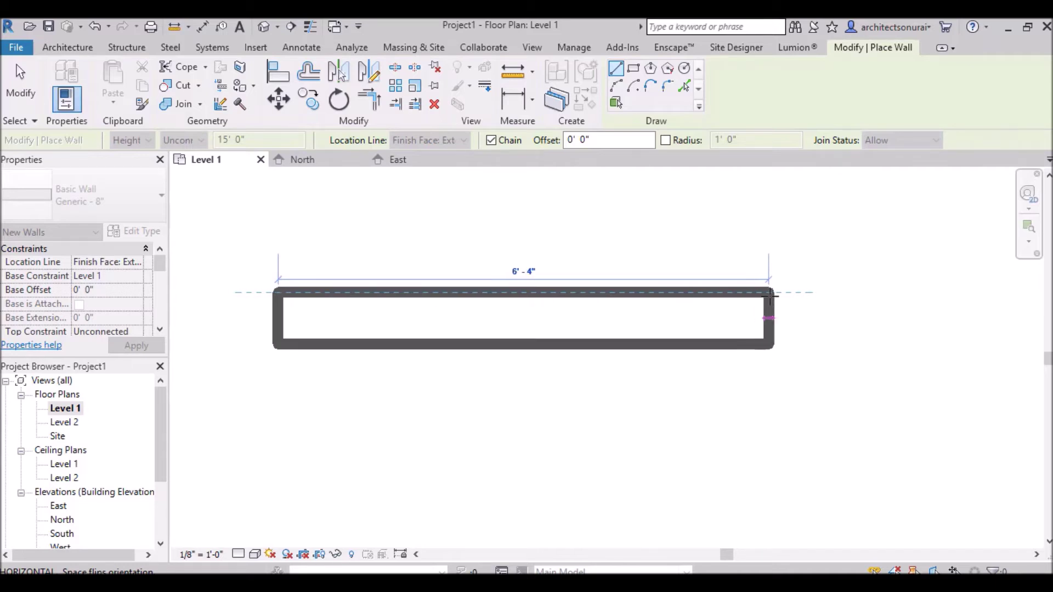
left_click(771, 296)
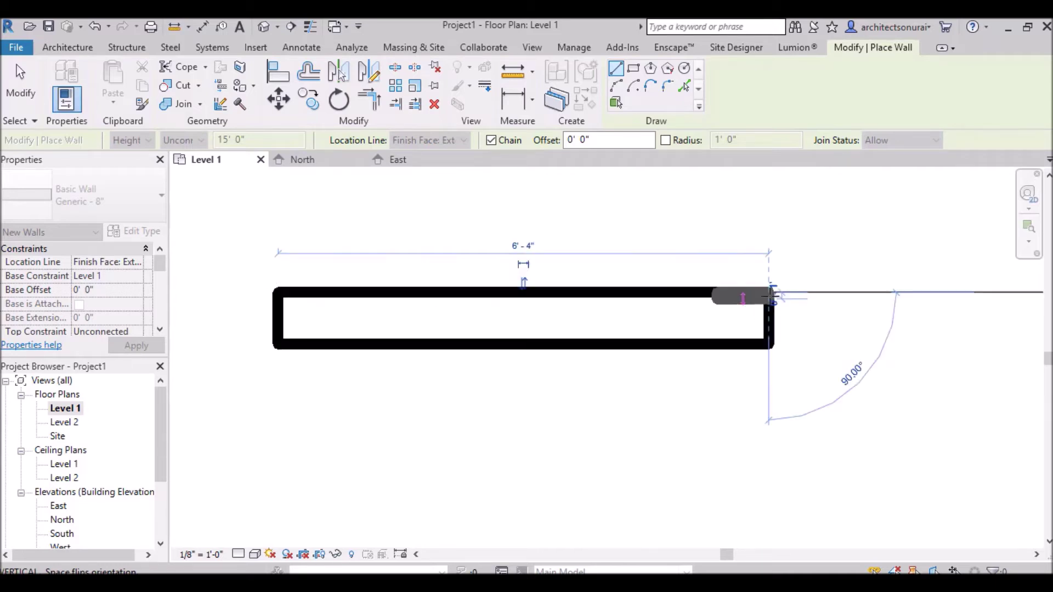
key("Escape")
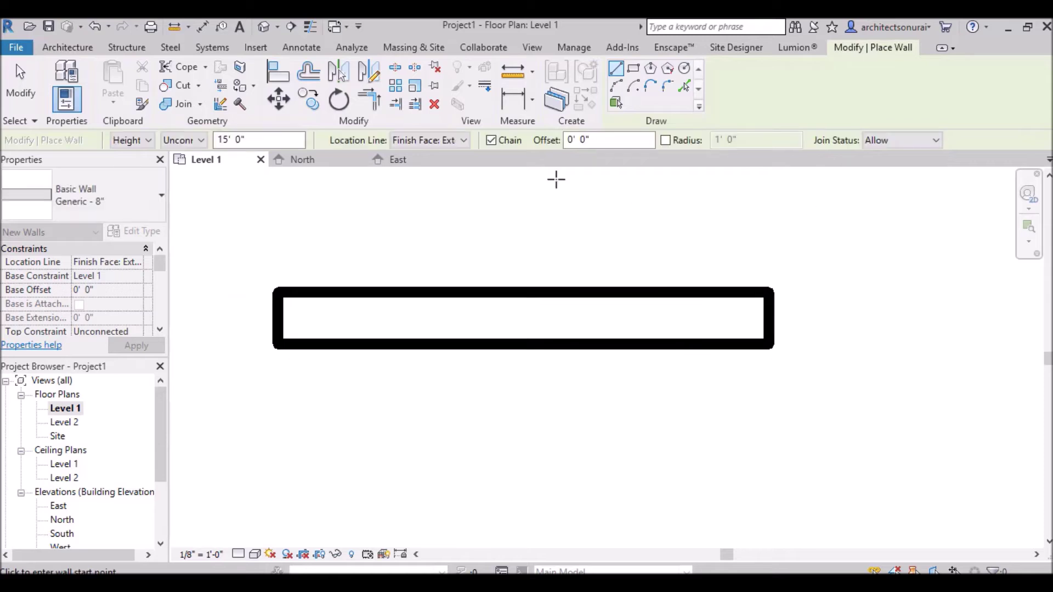
- Draw a horizontal wall about 5'-11" long below the previous one, using Finish Face: Interior as the location line
left_click(443, 140)
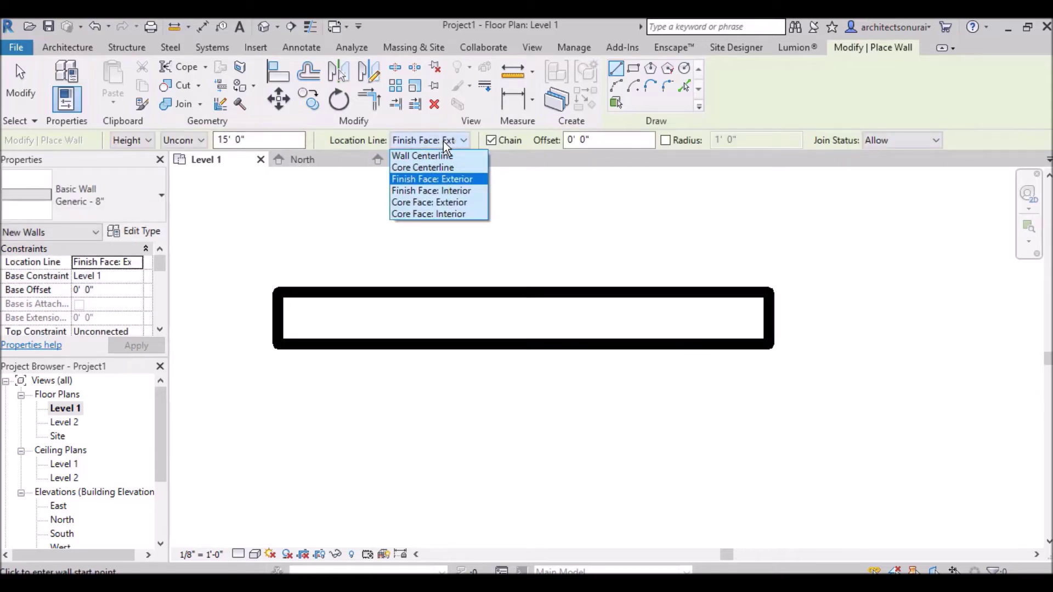
left_click(441, 189)
scroll(423, 236, "down", 2)
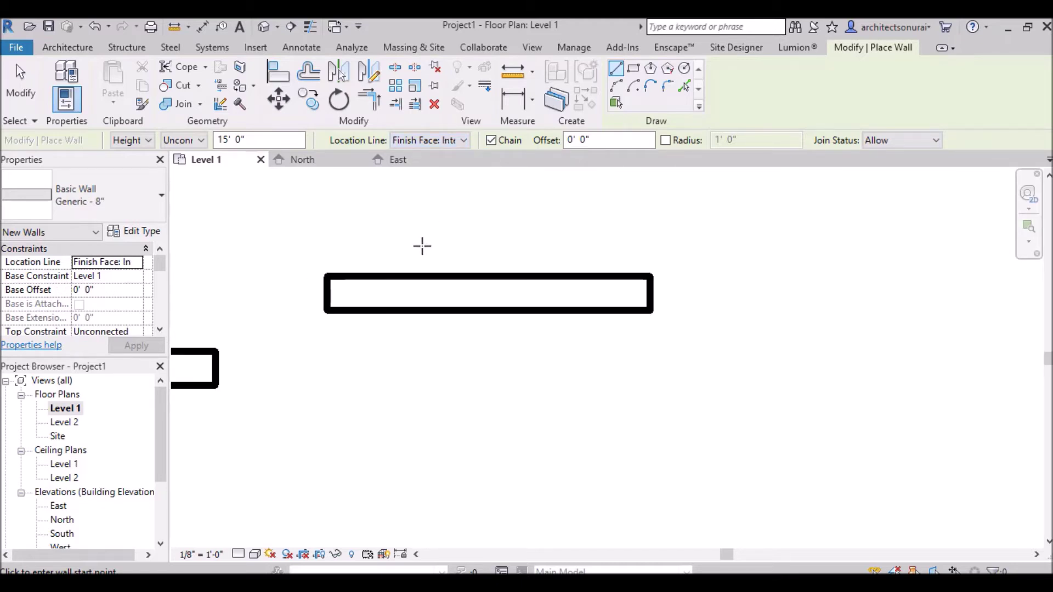
left_click(337, 420)
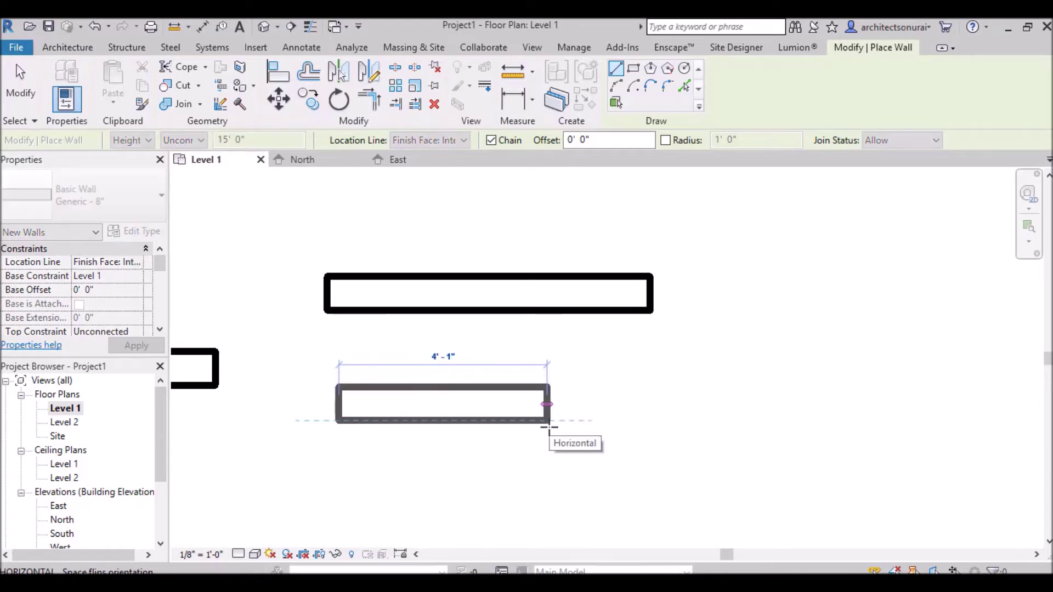
scroll(548, 430, "up", 3)
scroll(604, 403, "down", 2)
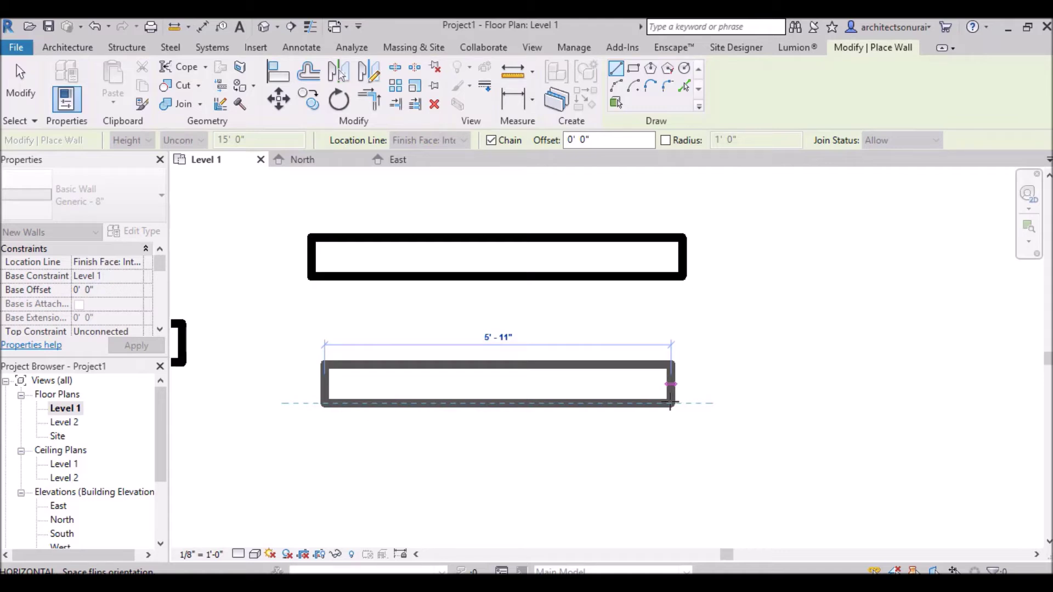
left_click(670, 403)
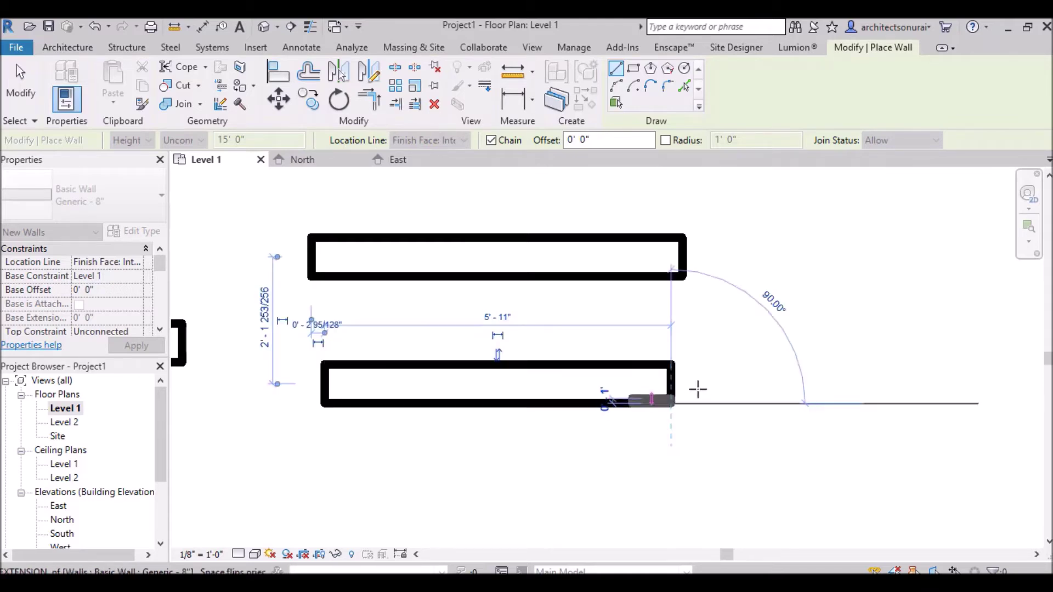
key("Escape")
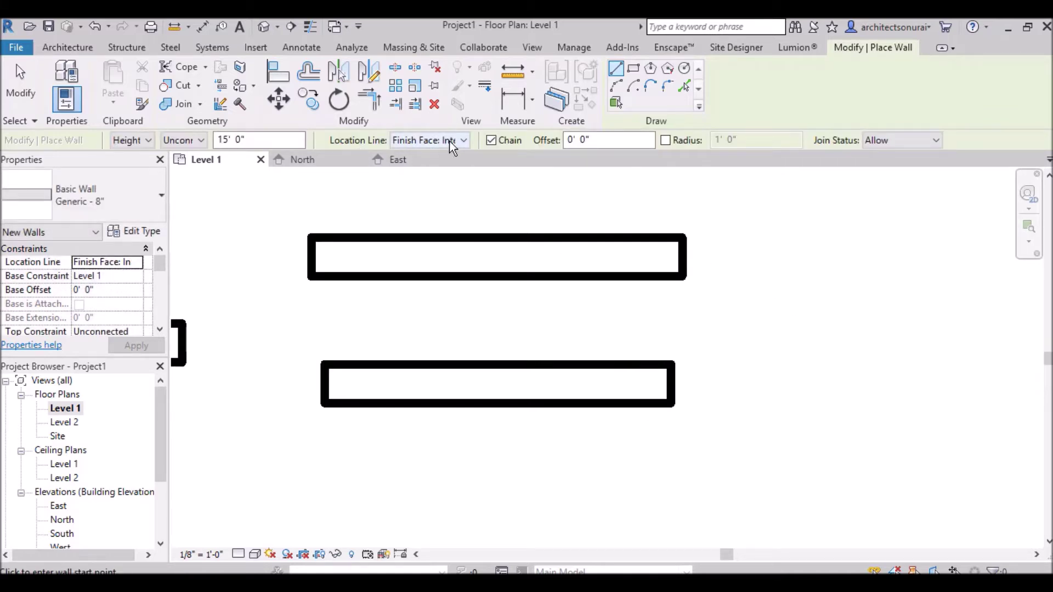
- Draw a U-shaped chain of three walls beside the two parallel walls, with vertical legs about 3'-4" and 4'-1" long
scroll(401, 219, "down", 2)
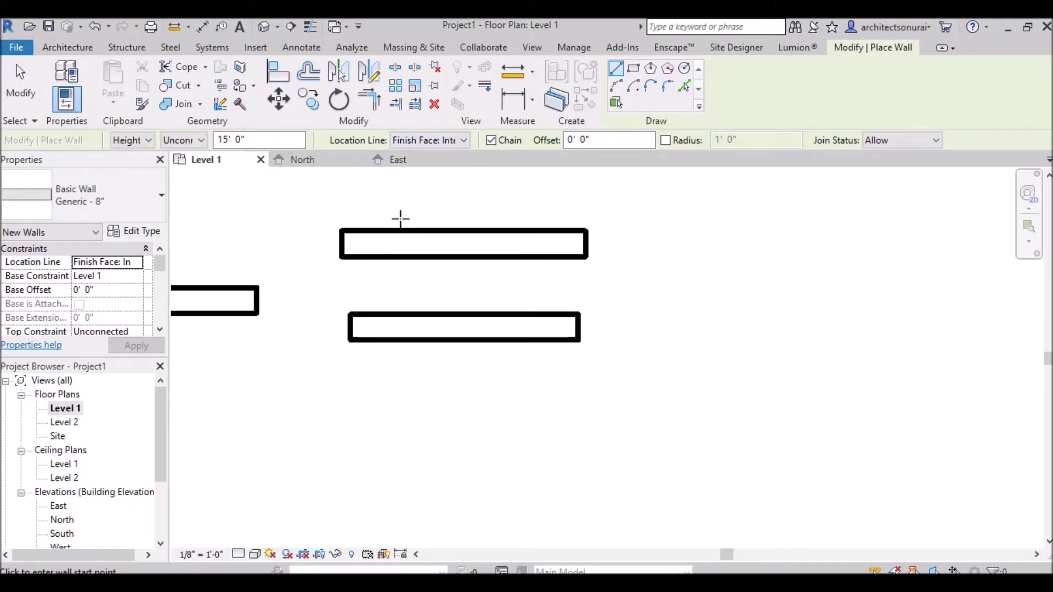
left_click(688, 369)
left_click(687, 241)
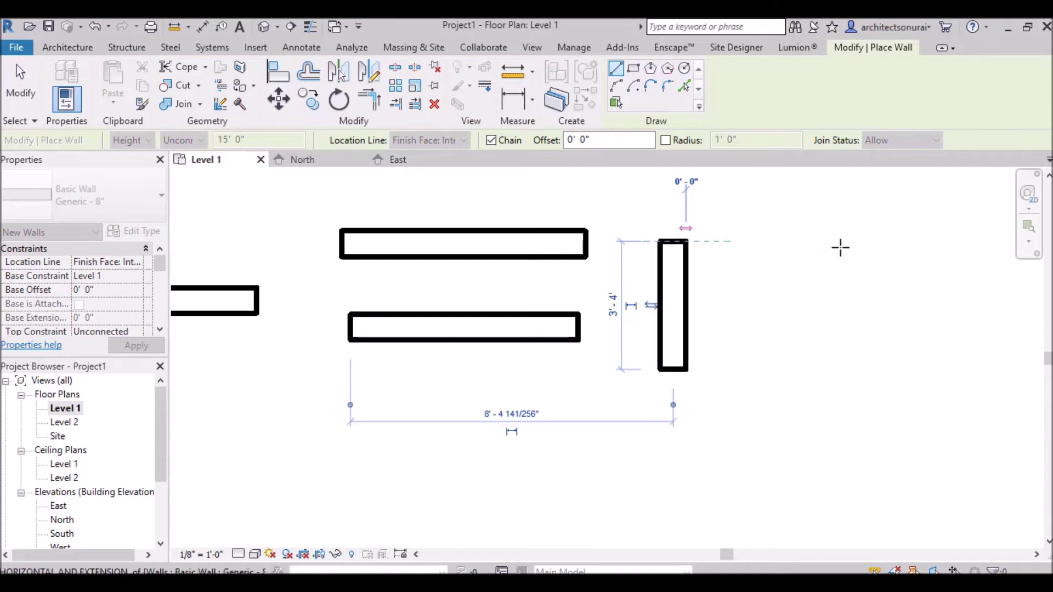
left_click(873, 249)
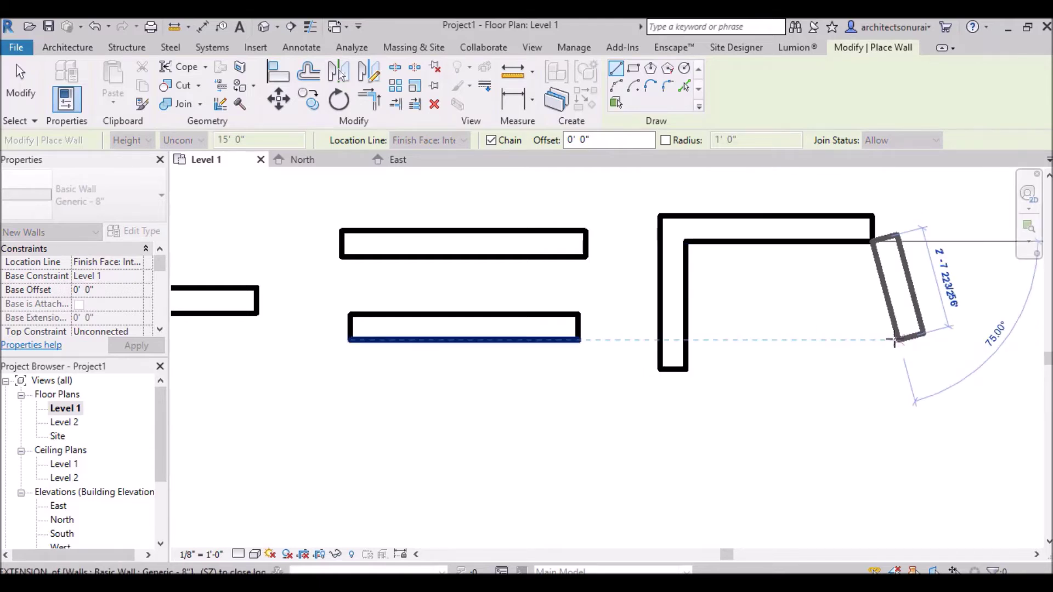
left_click(872, 384)
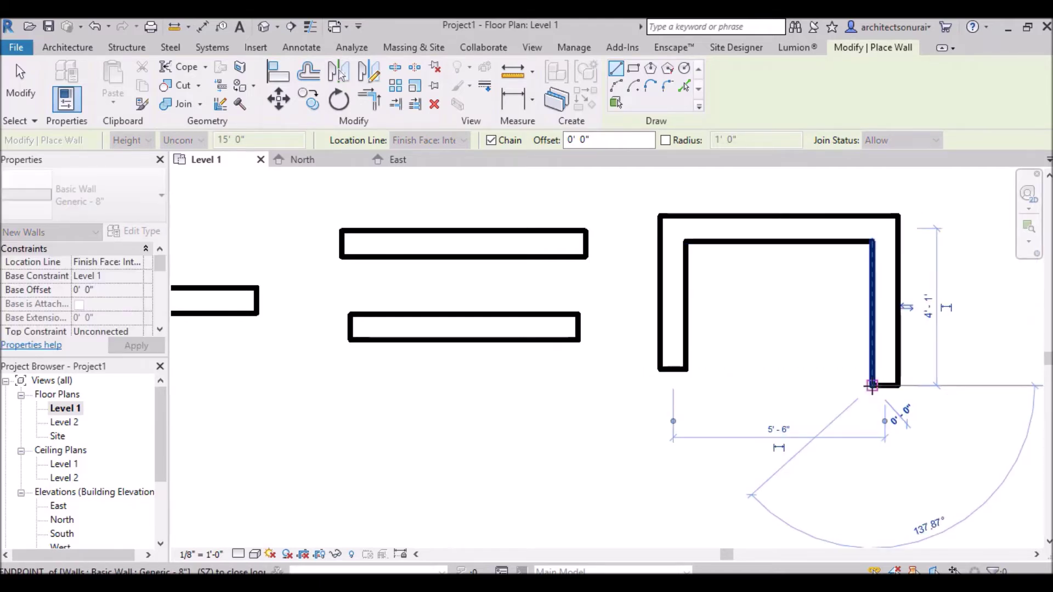
key("Escape")
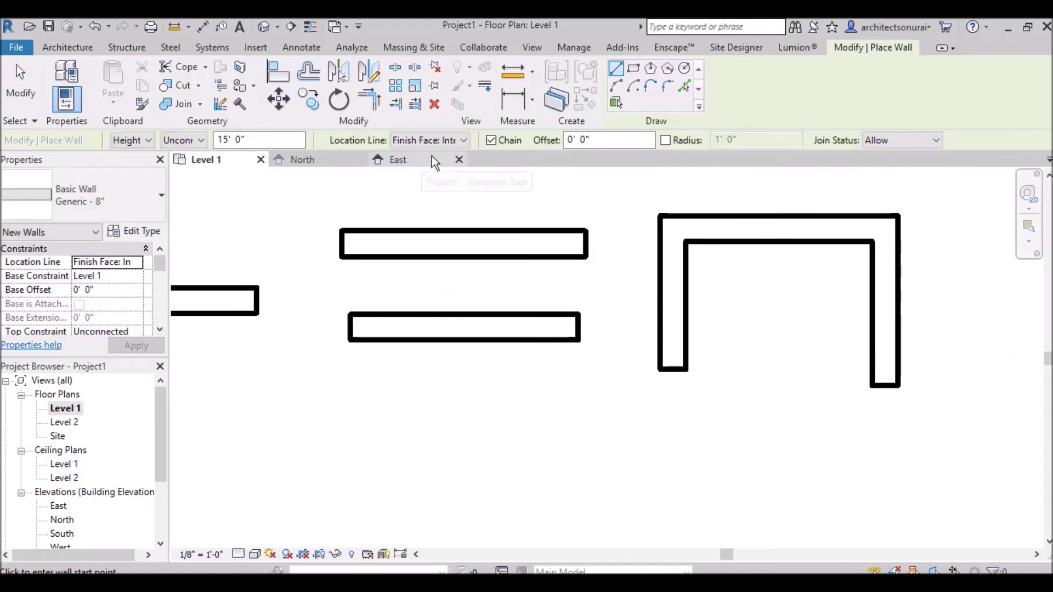
- Disable Chain and draw three separate walls below: a vertical one about 2'-8", a horizontal one about 5'-5", and another short vertical one
left_click(491, 141)
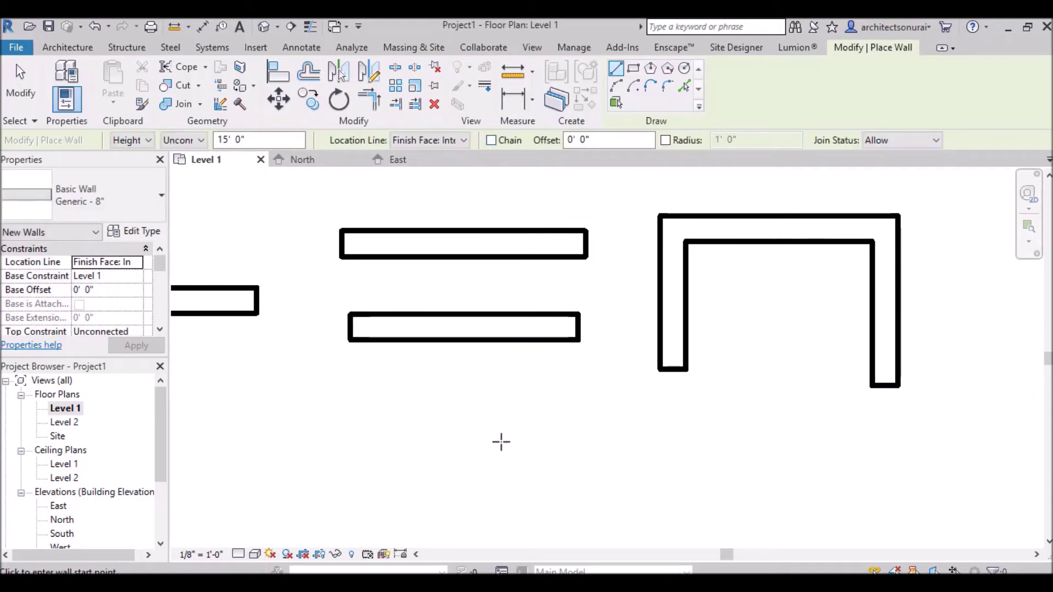
left_click(480, 511)
left_click(485, 410)
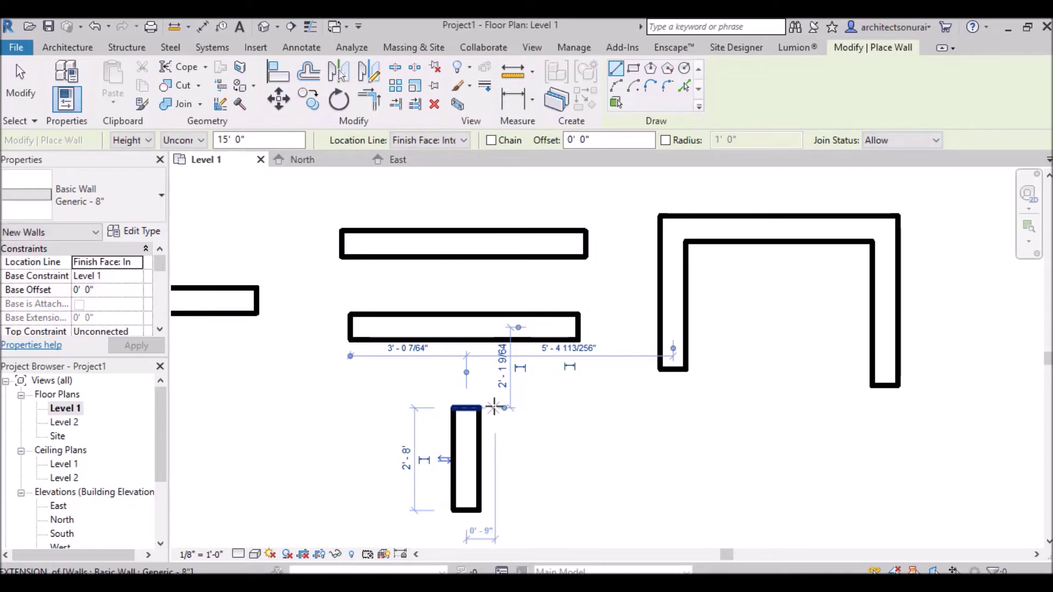
left_click(496, 407)
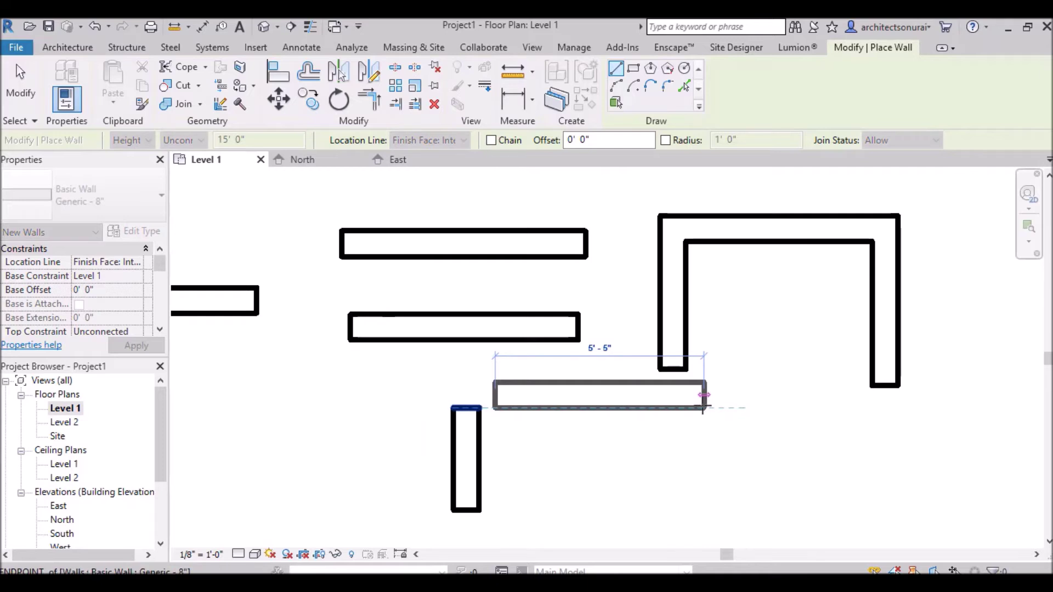
left_click(706, 409)
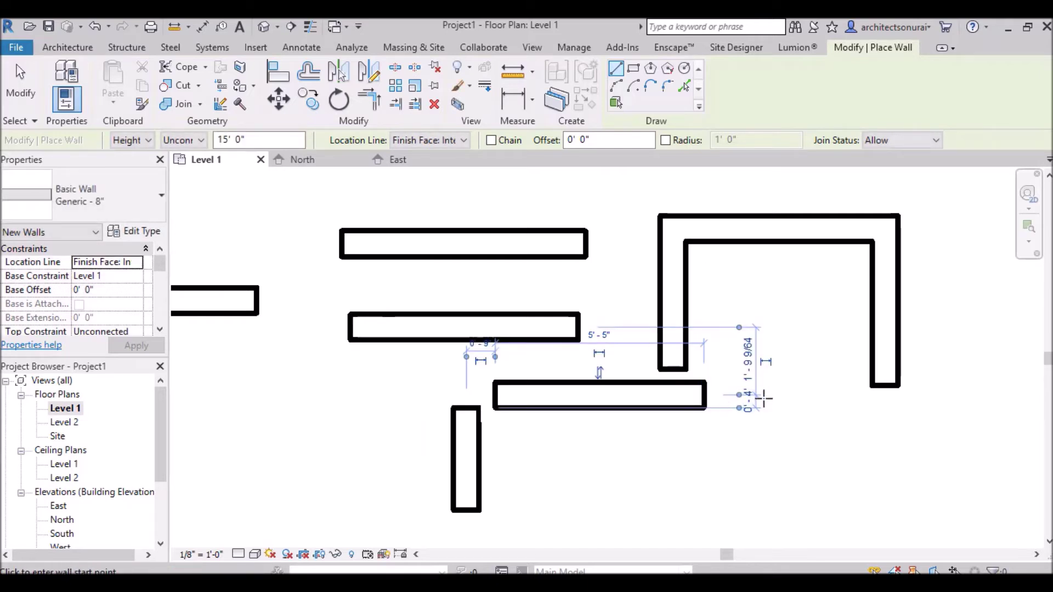
left_click(704, 430)
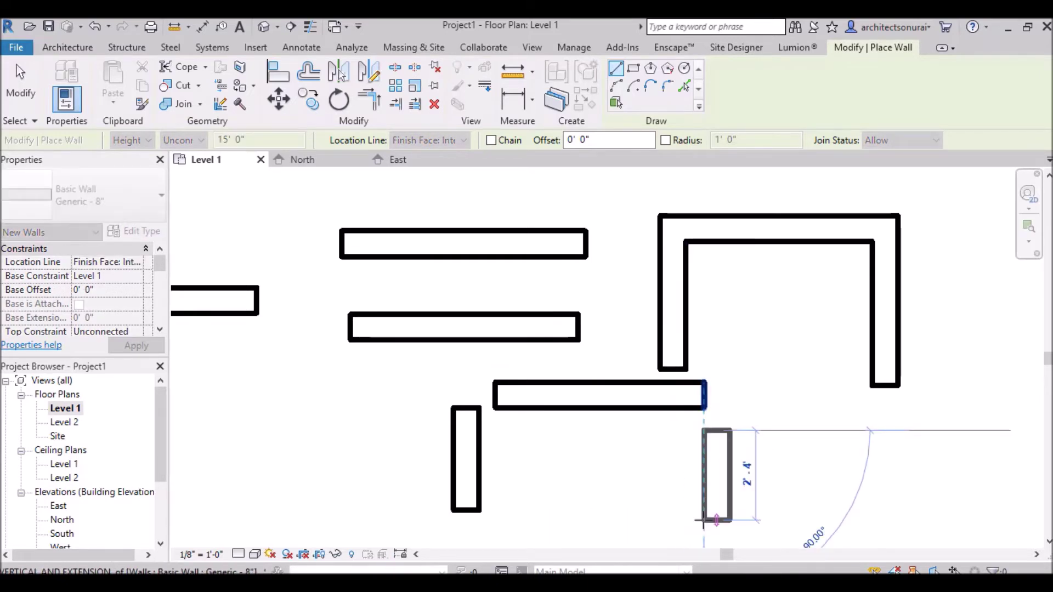
left_click(704, 529)
scroll(439, 330, "down", 2)
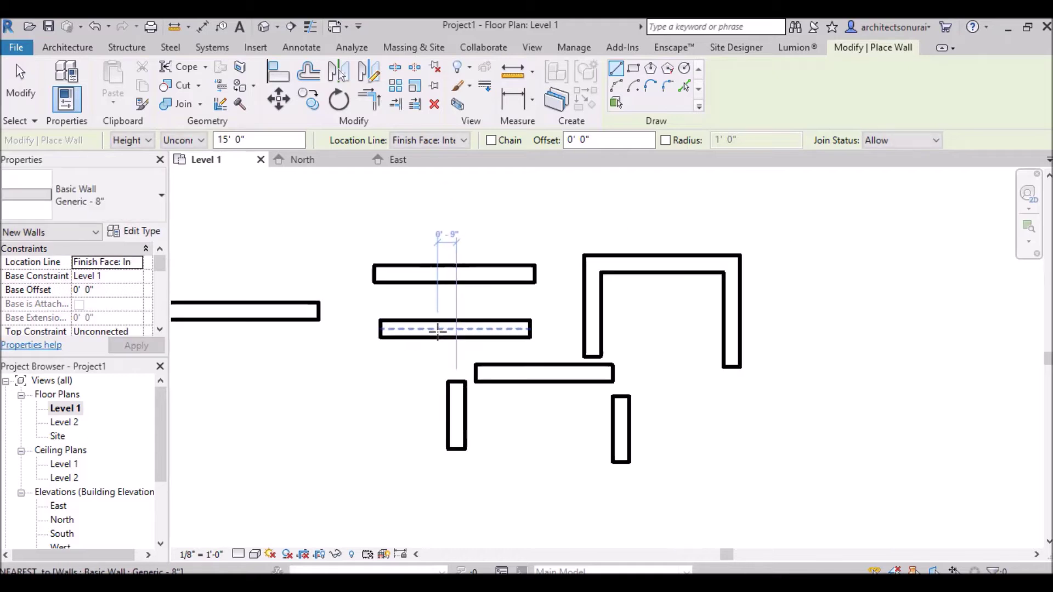
- Re-enable Chain and draw a connected stepped run of vertical, horizontal and vertical walls beside the U-shaped walls
left_click(492, 140)
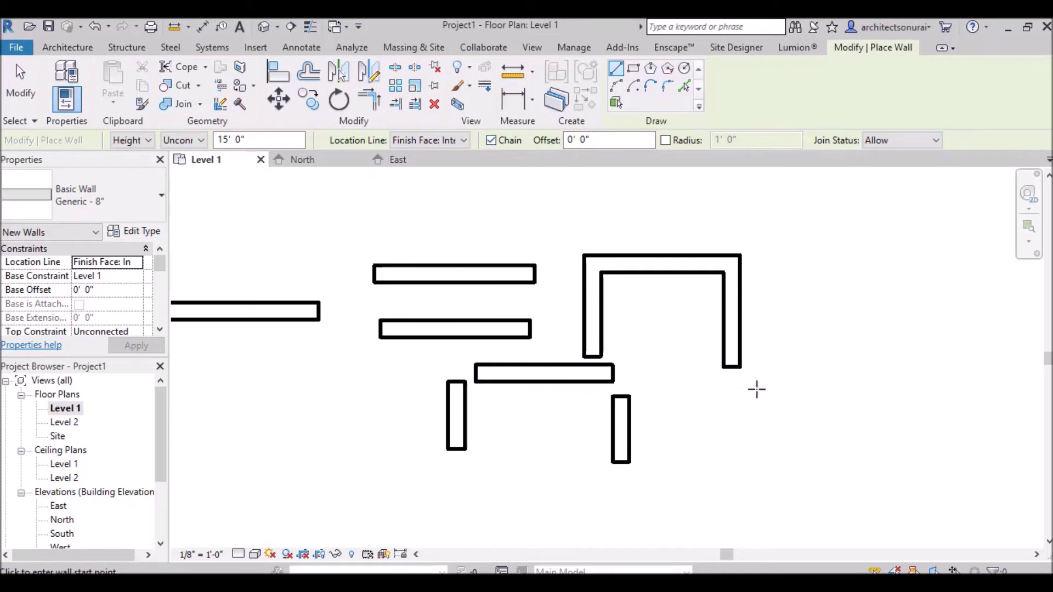
left_click(824, 449)
left_click(819, 286)
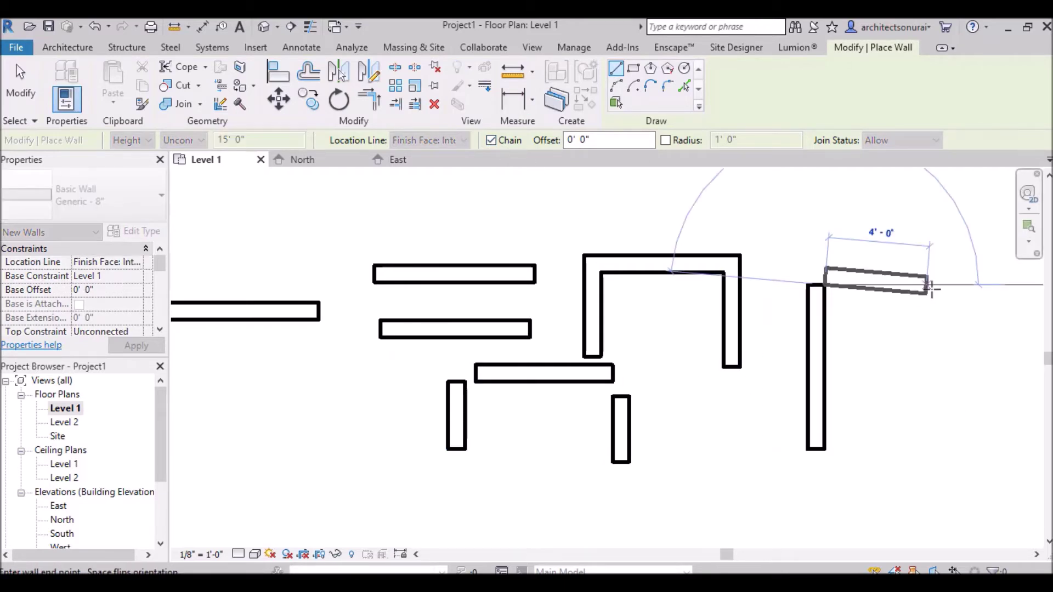
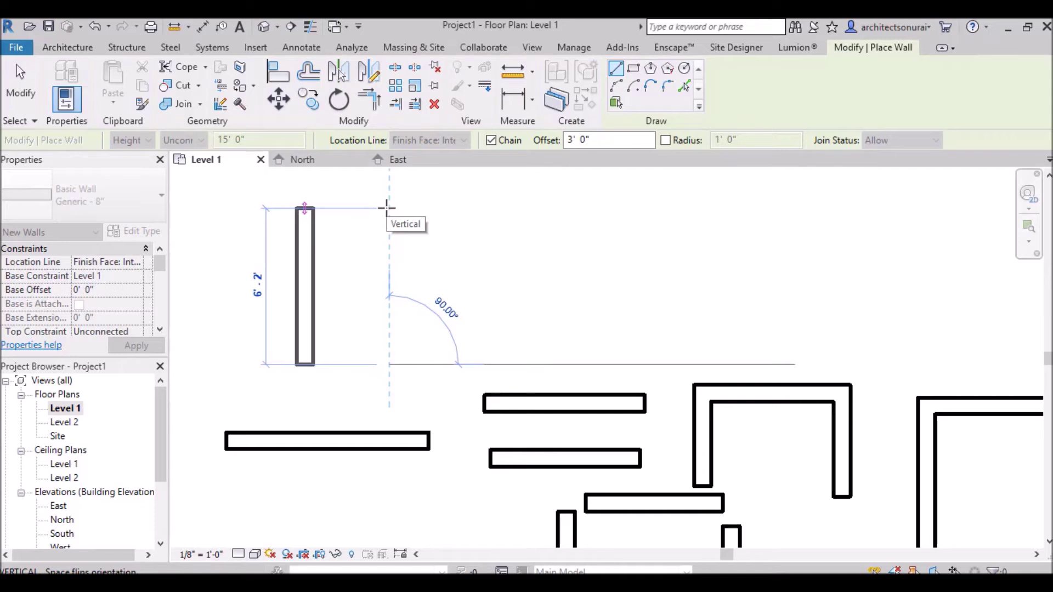
- Draw two chained walls in an L shape above the existing walls with a 3' offset, the vertical one about 6'-2" along its drawn line
left_click(385, 207)
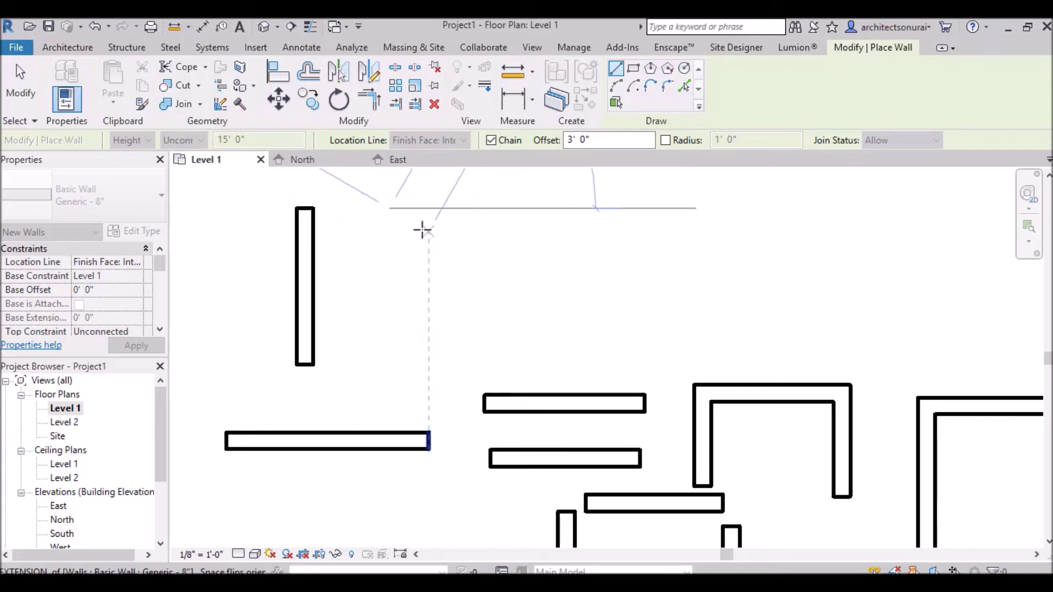
scroll(422, 231, "down", 3)
scroll(498, 217, "down", 2)
scroll(499, 218, "up", 2)
scroll(499, 218, "down", 2)
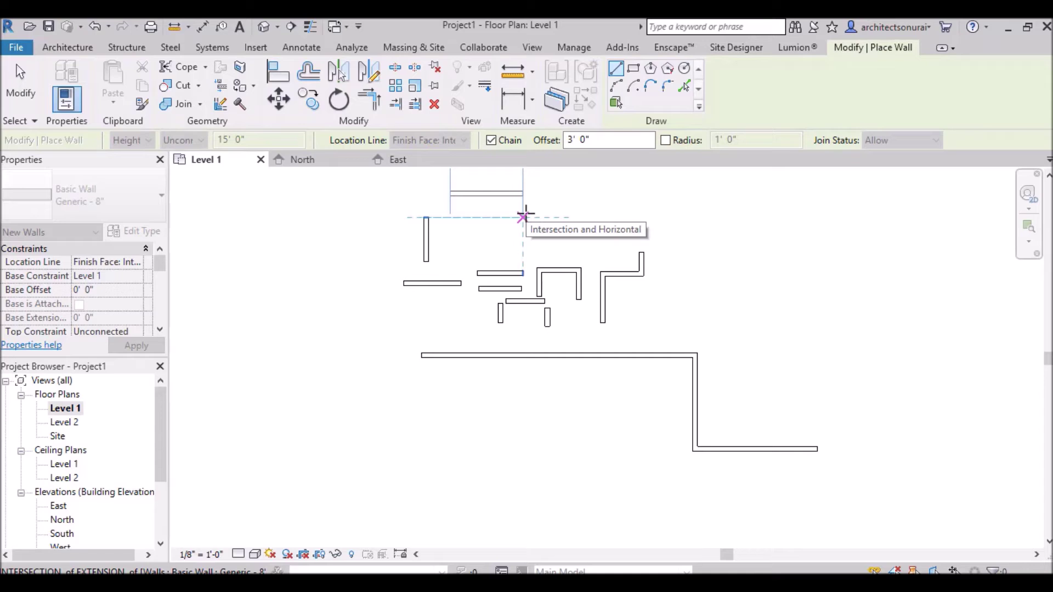
left_click(524, 216)
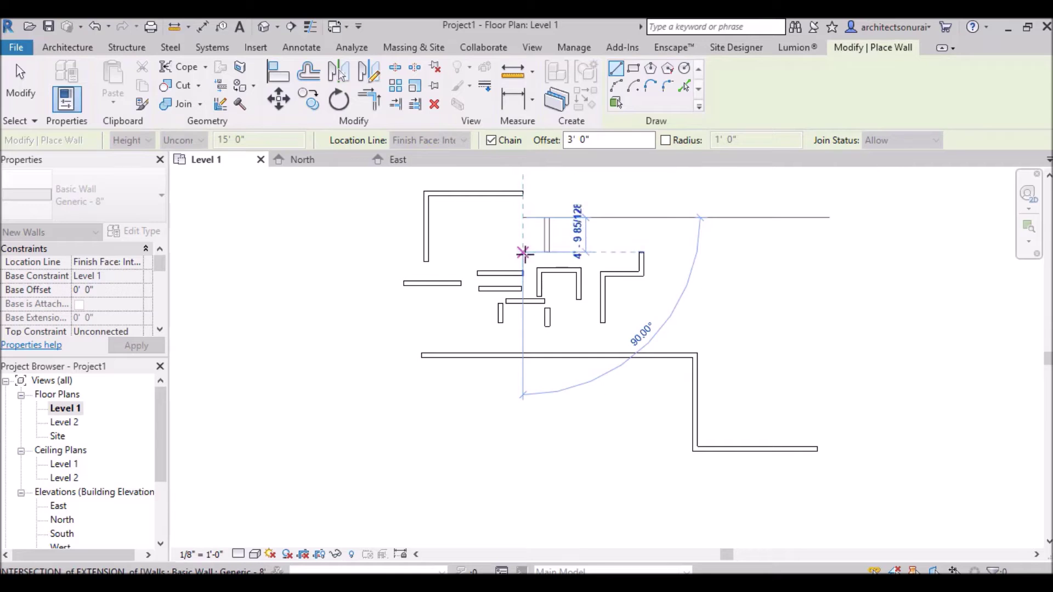
scroll(523, 238, "up", 2)
scroll(523, 247, "down", 2)
scroll(530, 182, "up", 1)
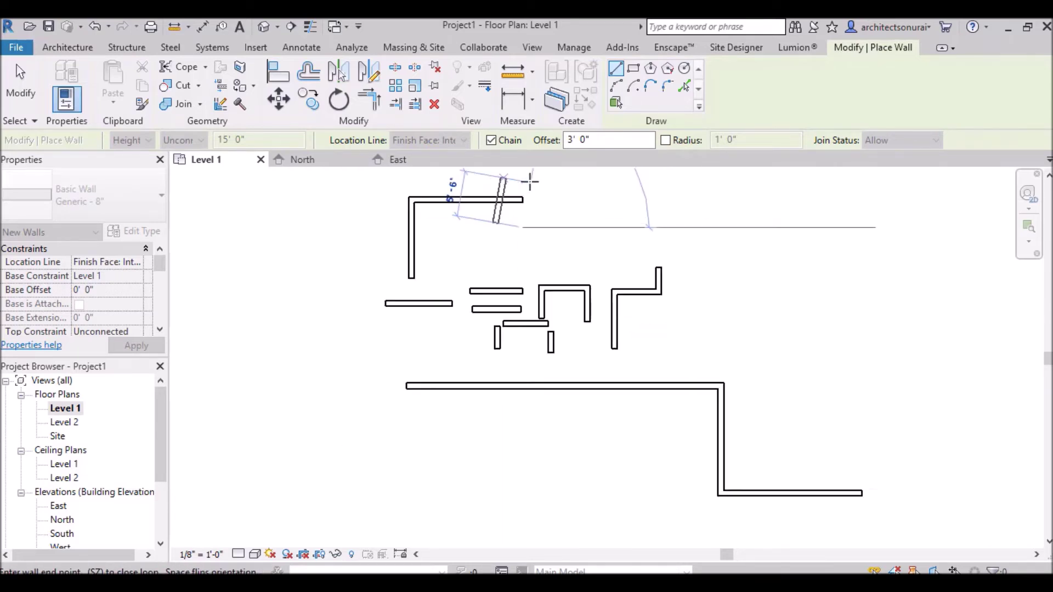
scroll(530, 181, "up", 2)
key("Escape")
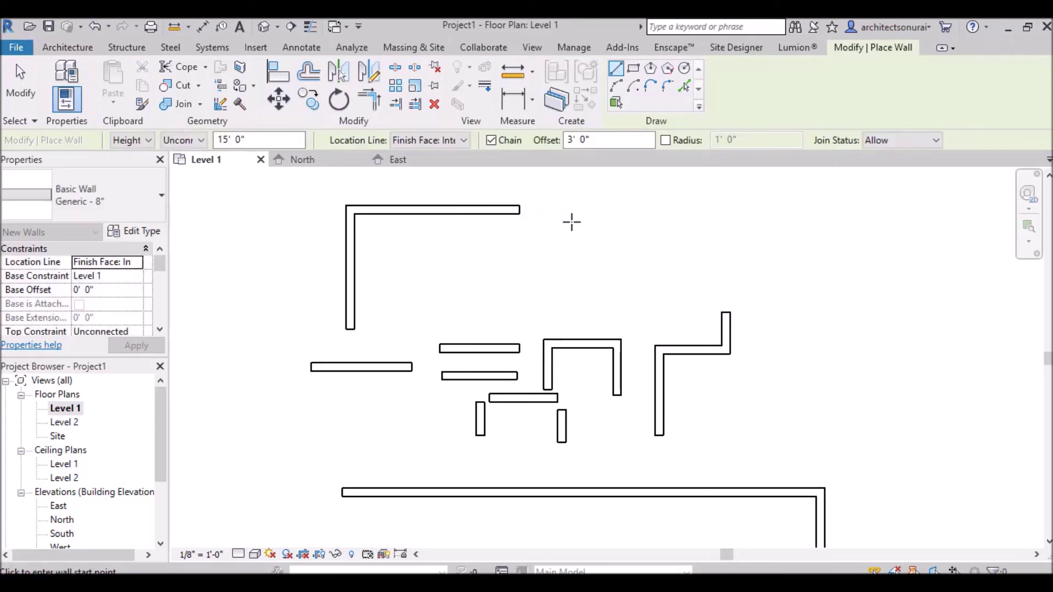
- Draw three chained walls in an inverted U beside the upper L-shaped walls using the 3' offset, with drawn vertical lines about 7' long
left_click(584, 302)
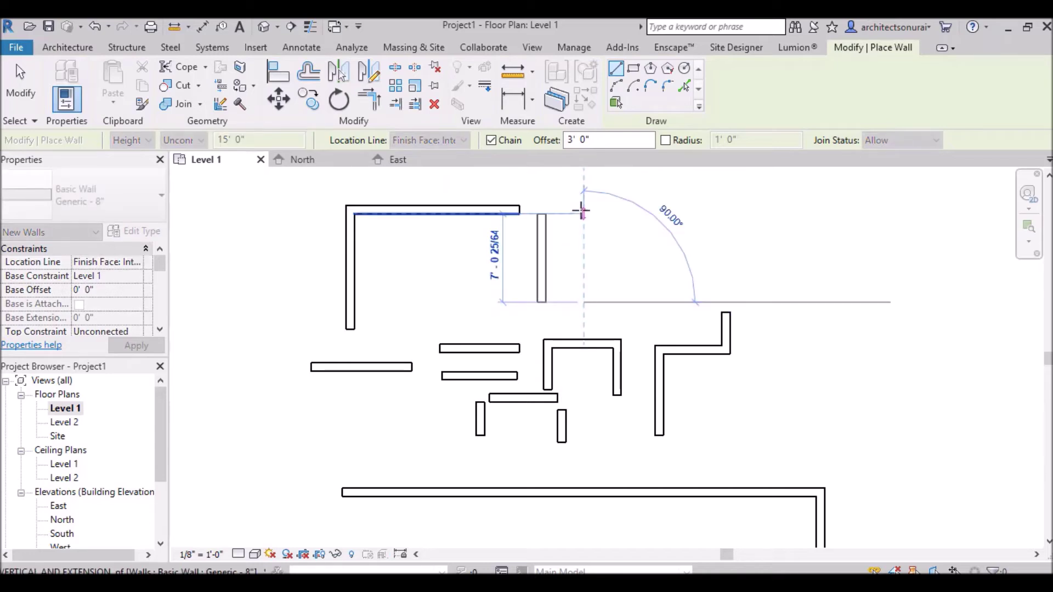
left_click(583, 212)
scroll(681, 215, "down", 2)
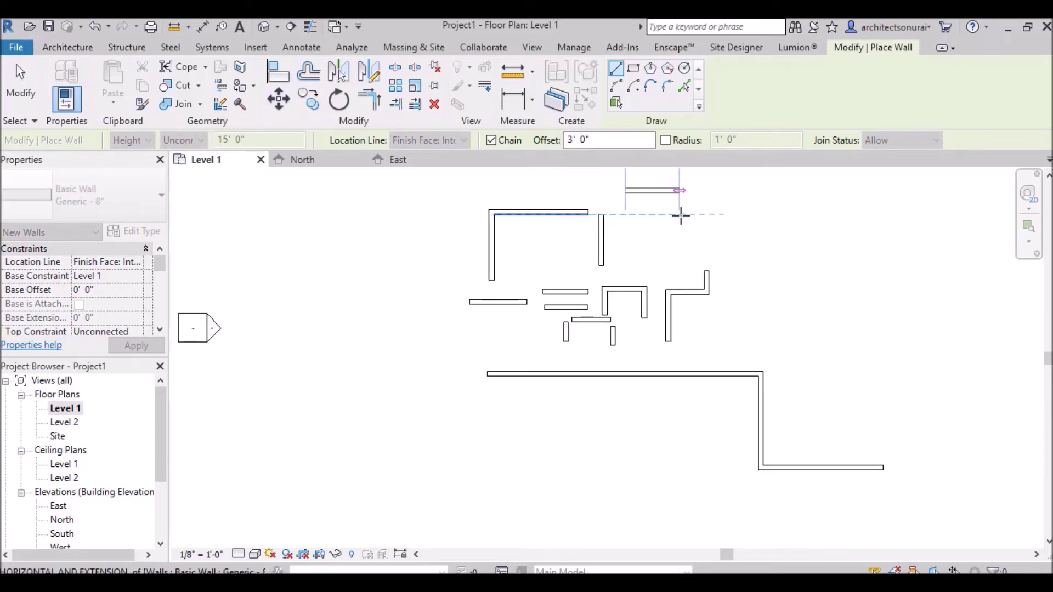
scroll(705, 217, "up", 2)
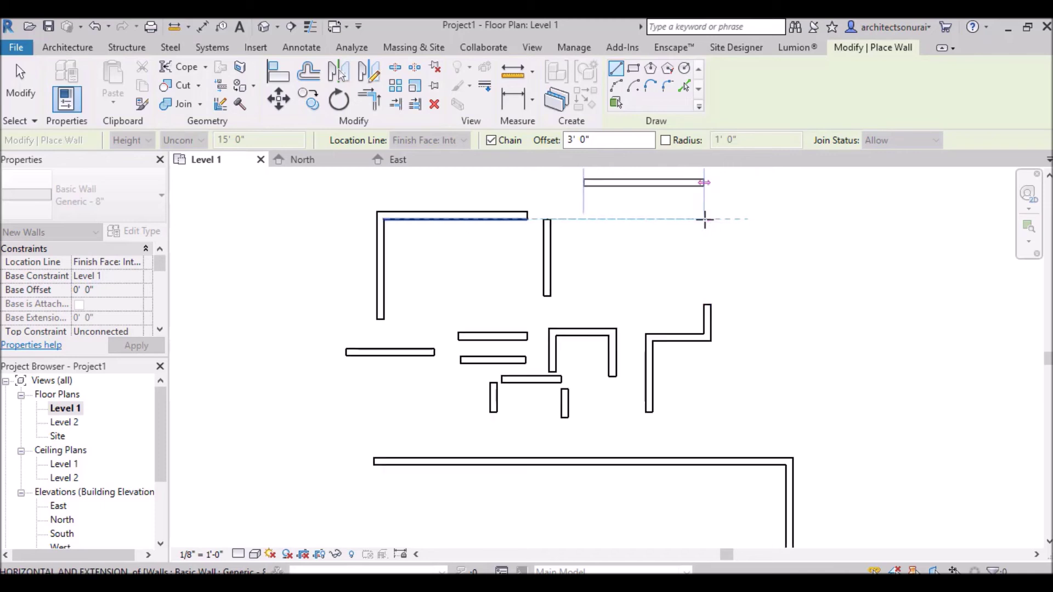
left_click(705, 220)
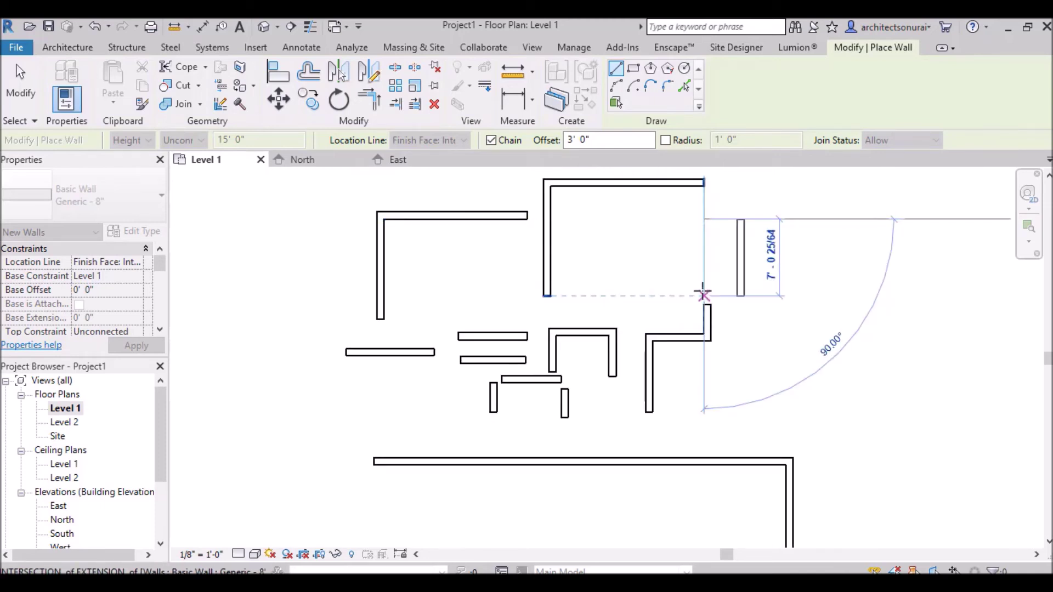
left_click(708, 342)
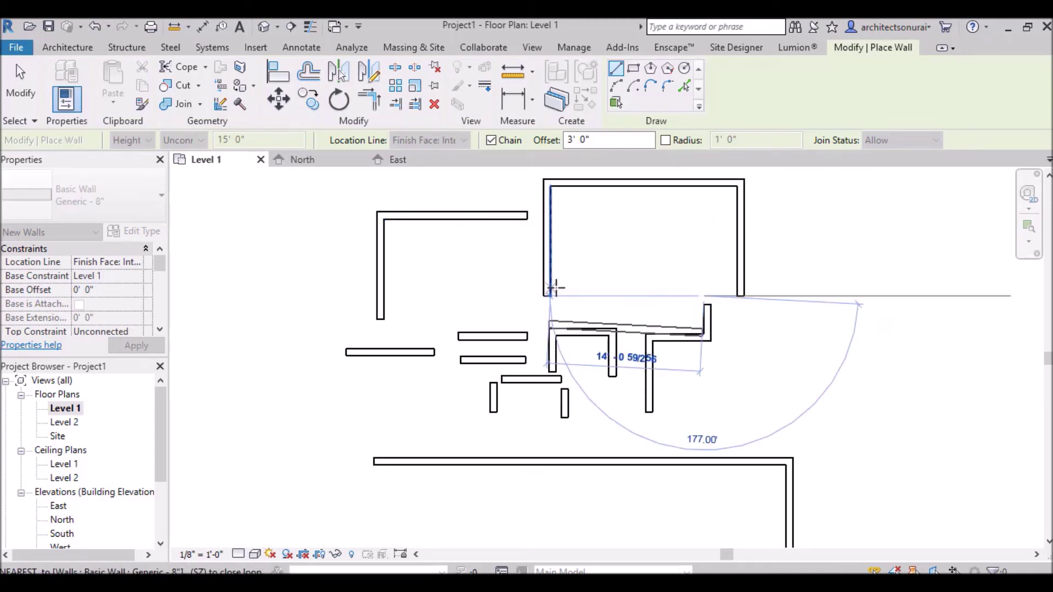
key("Escape")
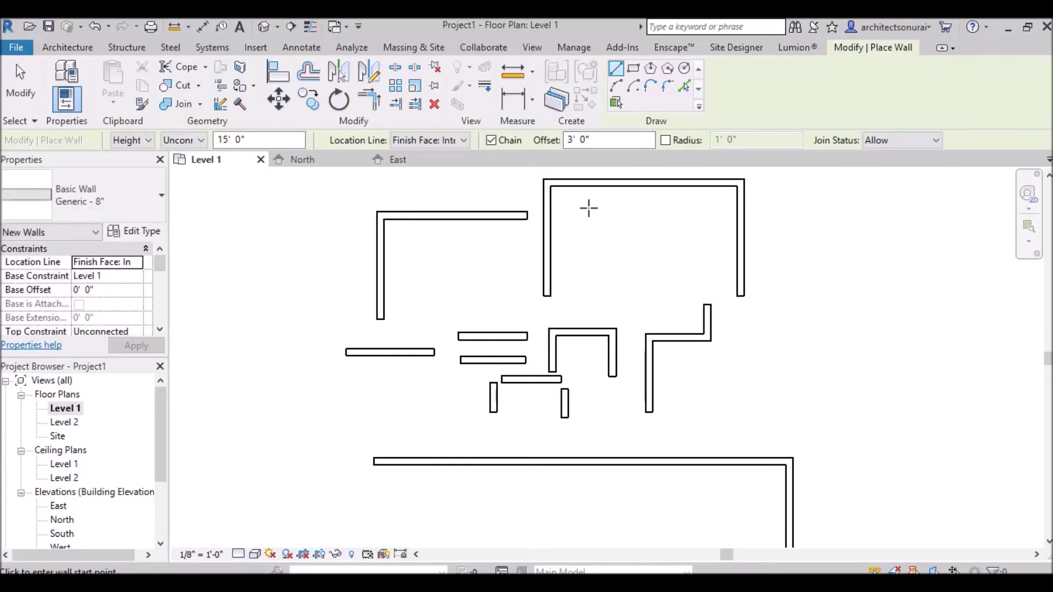
- Reset the wall offset to 0' 0" and enable the corner radius with a value of 3' 0"
left_click_drag(603, 140, 550, 141)
type("0'")
scroll(322, 311, "down", 2)
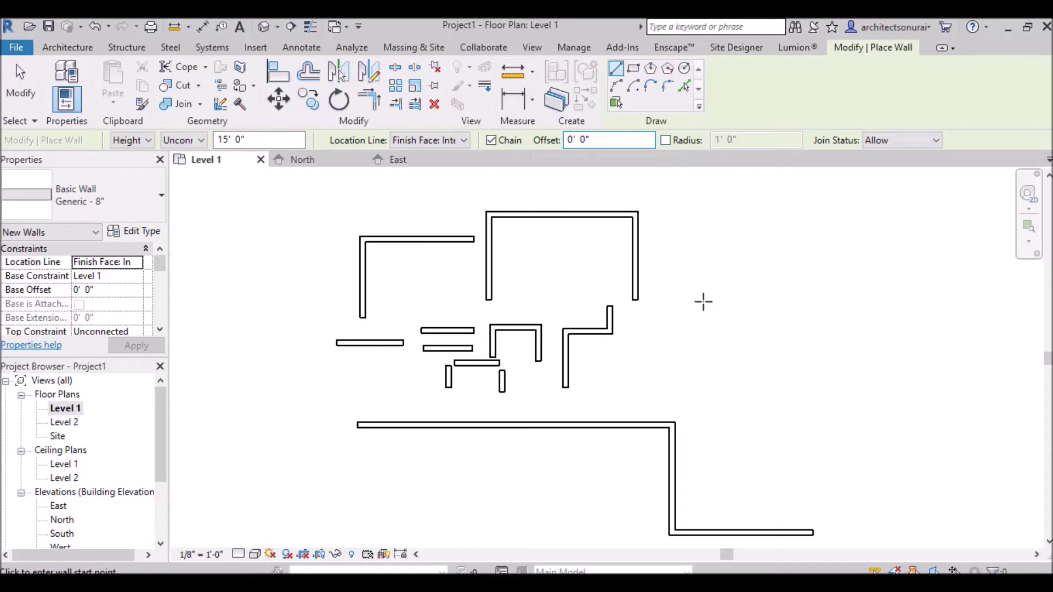
left_click(666, 141)
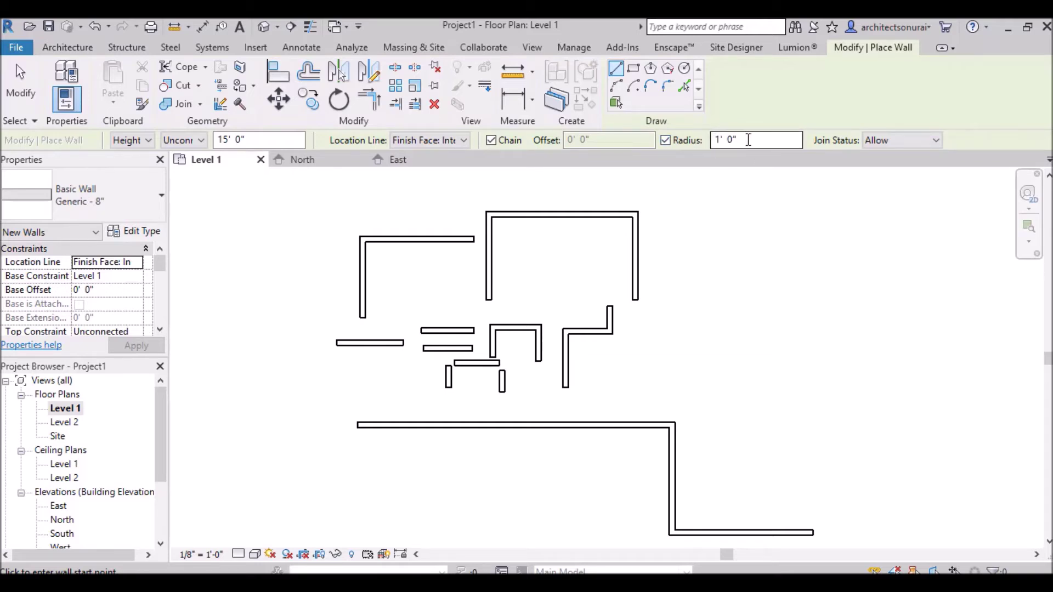
left_click_drag(749, 140, 722, 147)
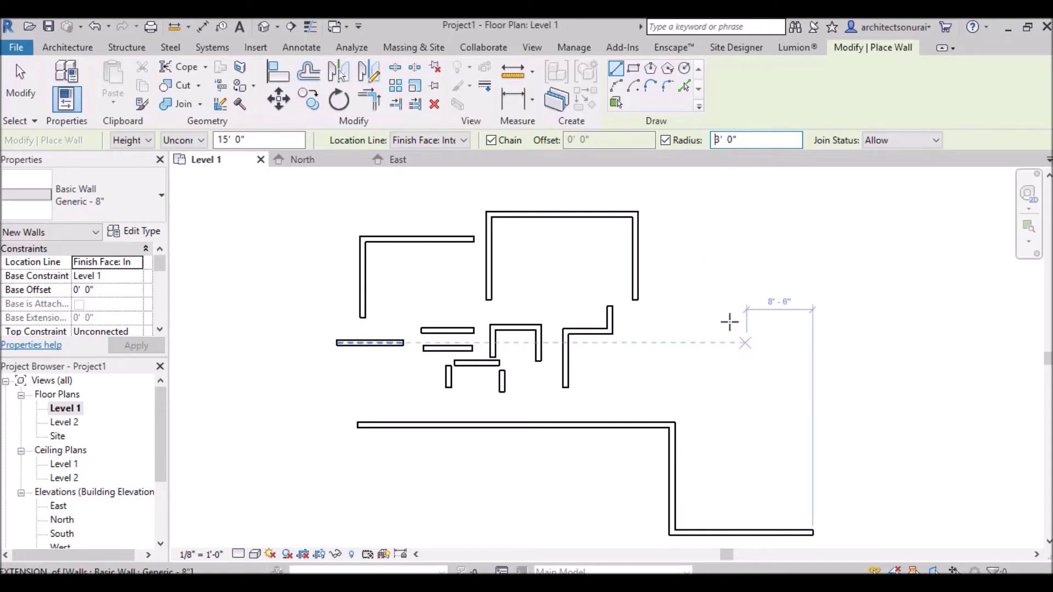
- Leave wall placement, delete all the example walls, and fit the empty floor plan in view
scroll(699, 301, "down", 2)
key("Escape")
key("Escape")
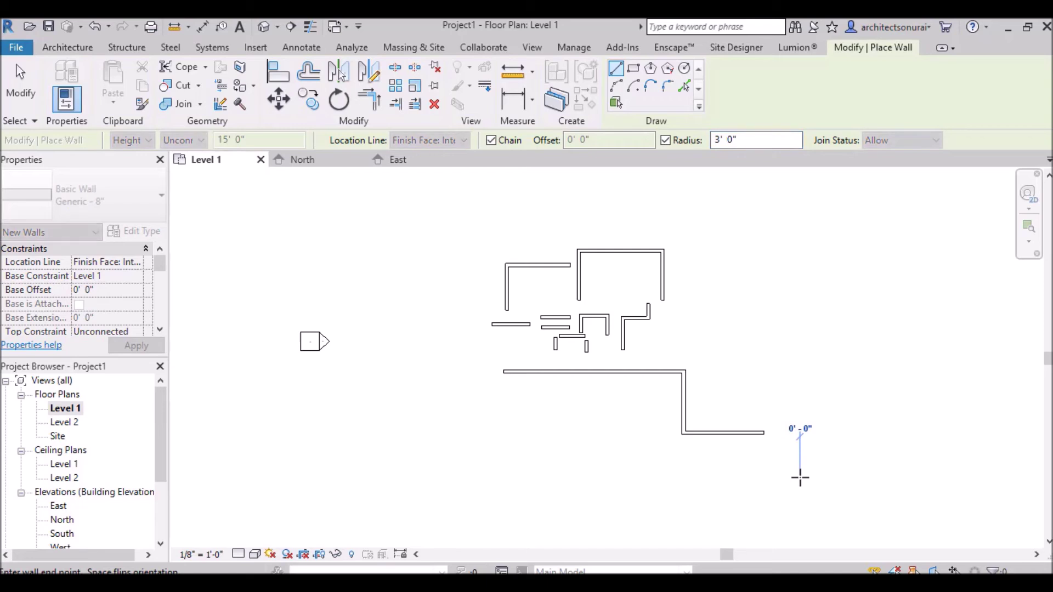
left_click_drag(794, 480, 491, 220)
key("Delete")
key("z")
key("f")
scroll(588, 310, "down", 1)
scroll(588, 309, "up", 1)
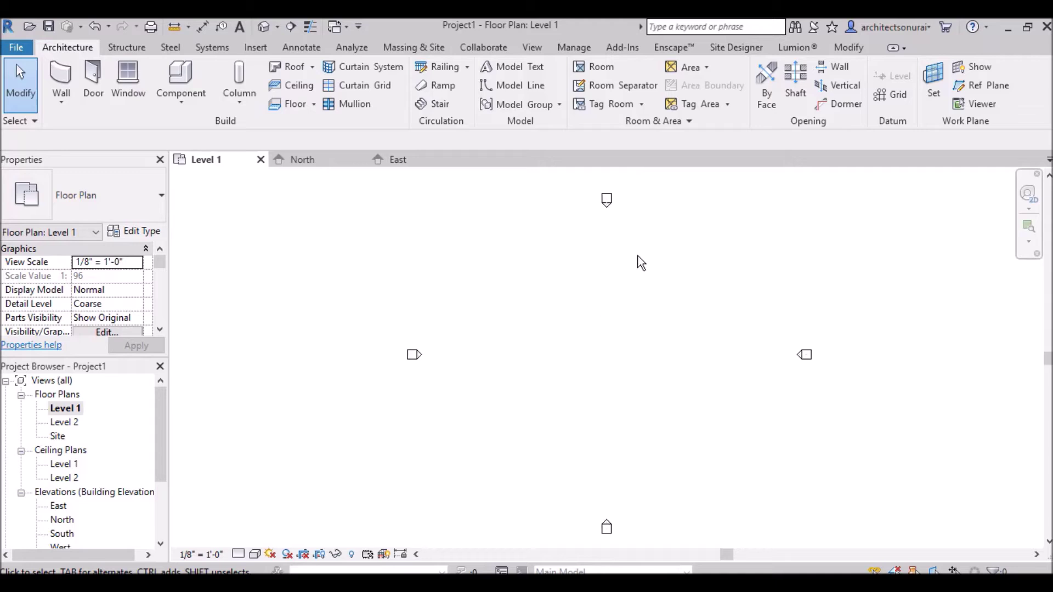
- Draw chained vertical and horizontal walls with a 3' rounded corner, about 27'-10" high overall with a straight horizontal part about 28' long
left_click(62, 76)
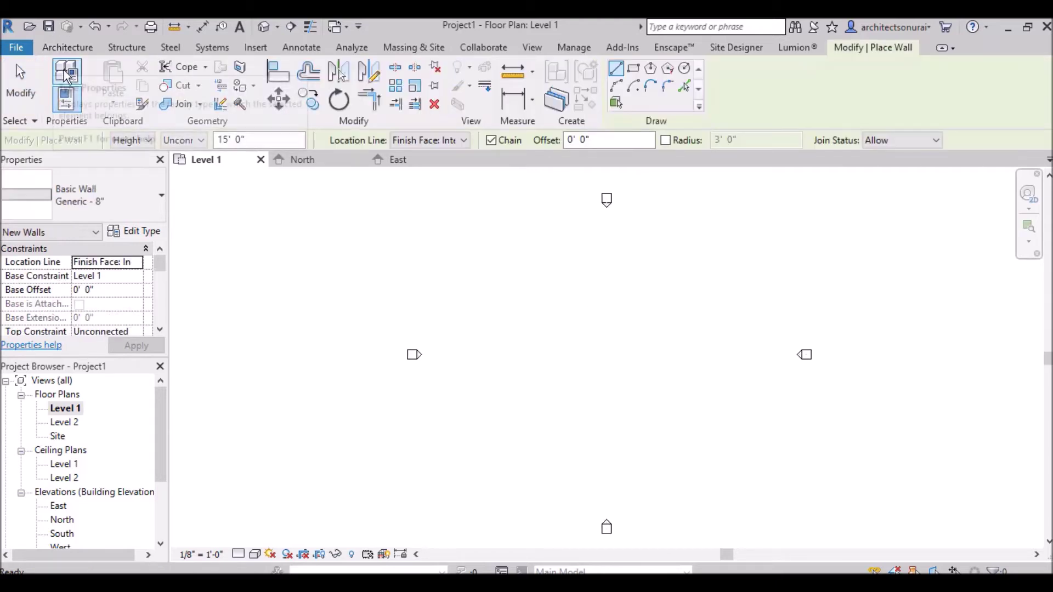
left_click(665, 141)
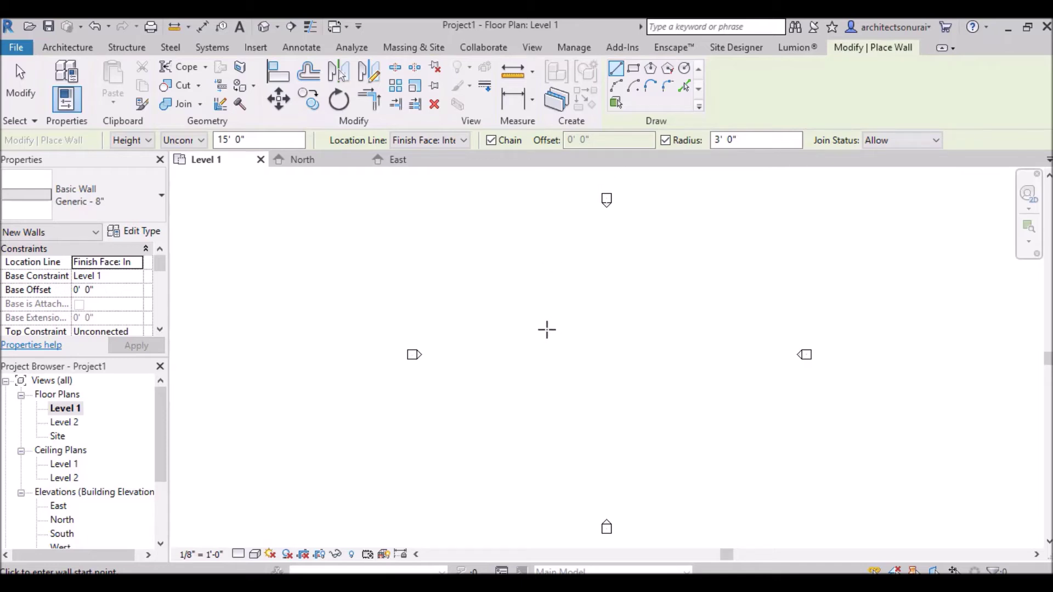
scroll(544, 401, "up", 2)
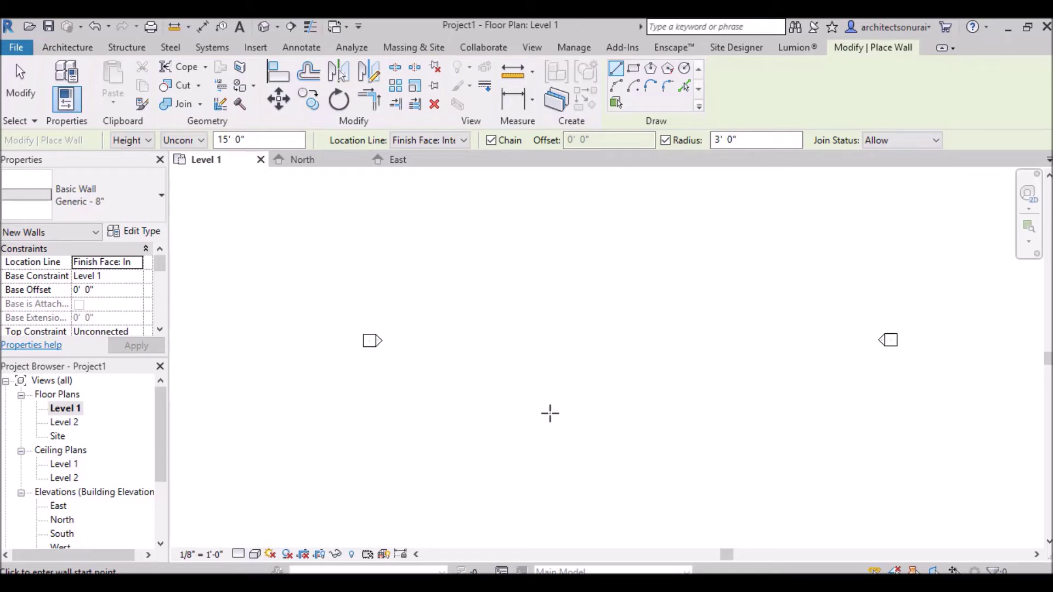
left_click(550, 414)
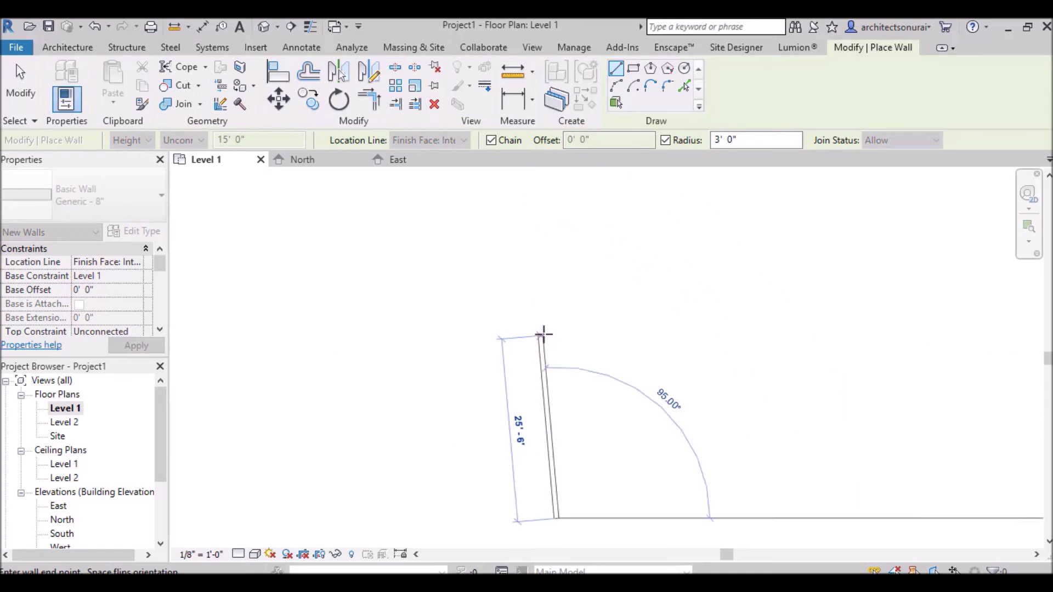
scroll(551, 326, "down", 1)
left_click(557, 319)
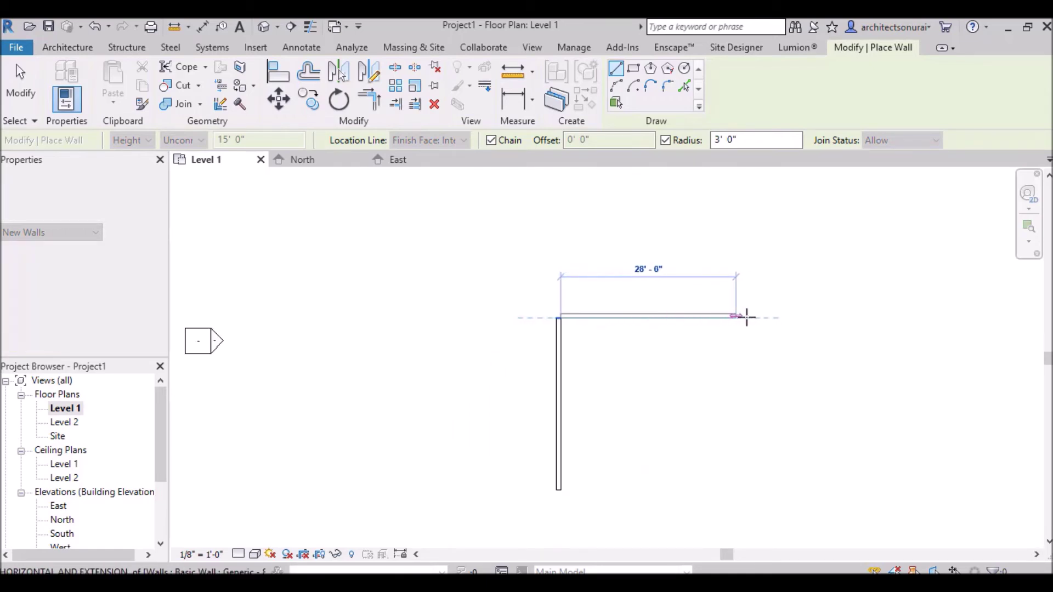
left_click(754, 318)
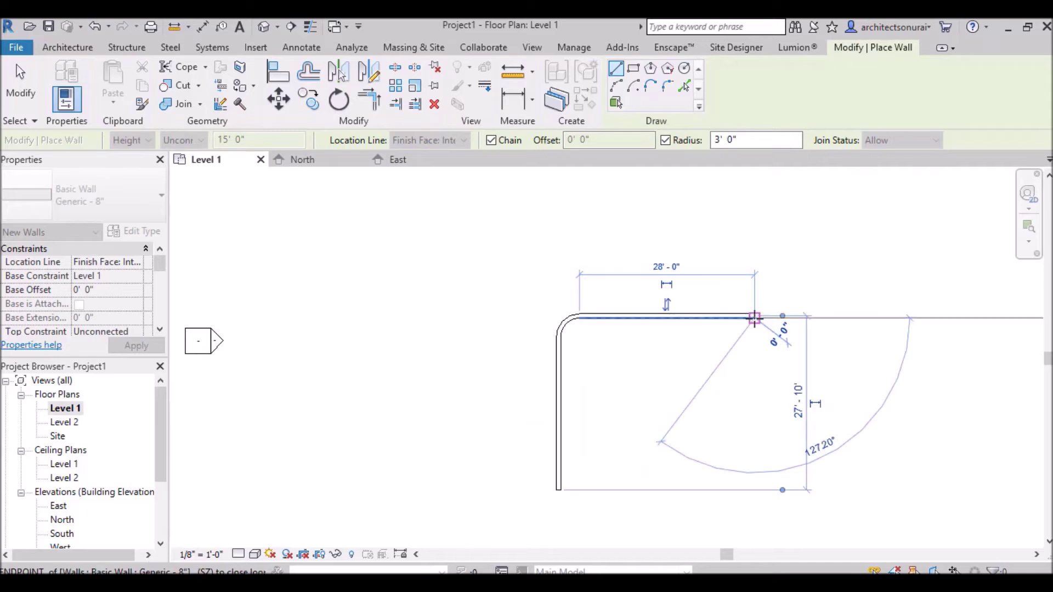
scroll(572, 335, "up", 1)
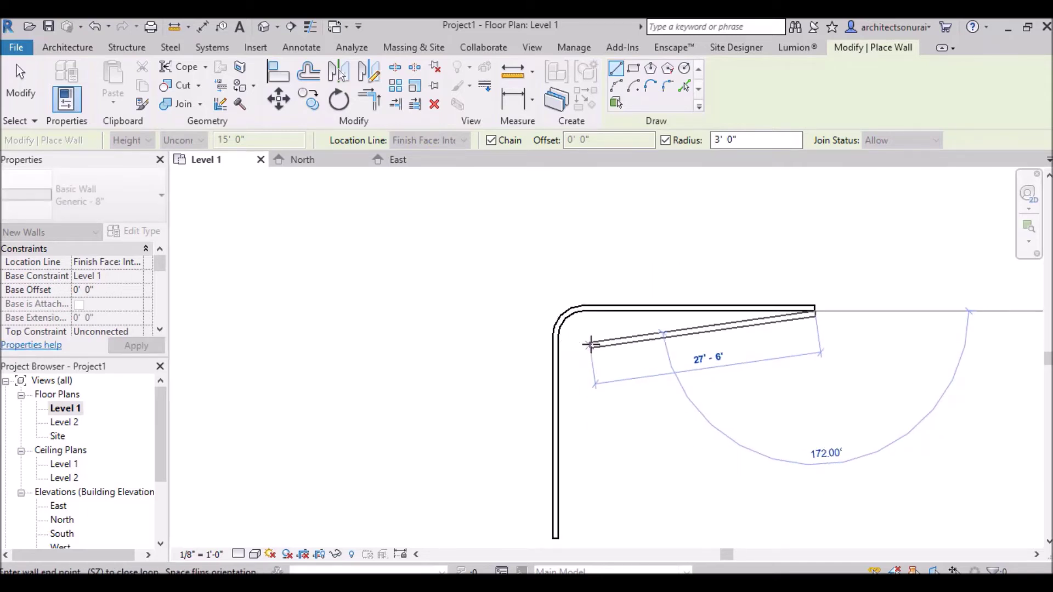
key("Escape")
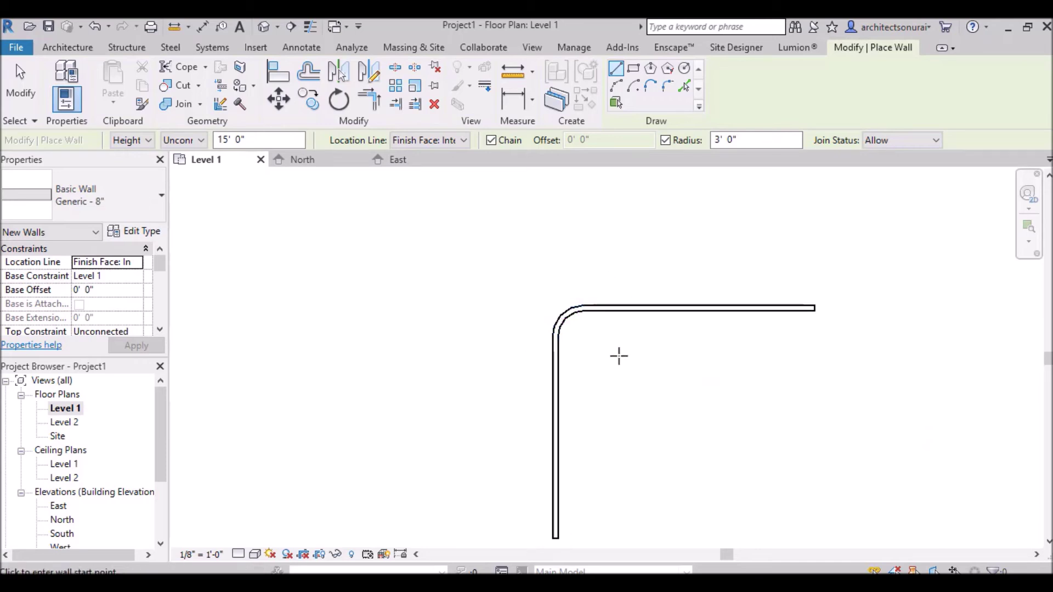
- Set the radius to 5' and draw another rounded-corner L of walls beside the first, its straight horizontal part about 20'-6" long
scroll(618, 207, "down", 2)
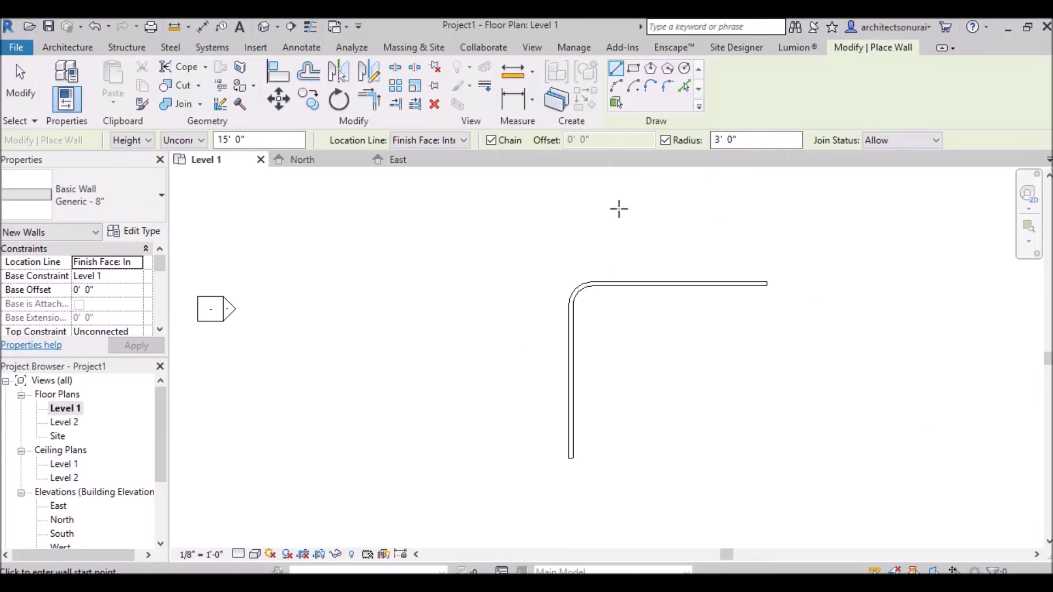
left_click(749, 142)
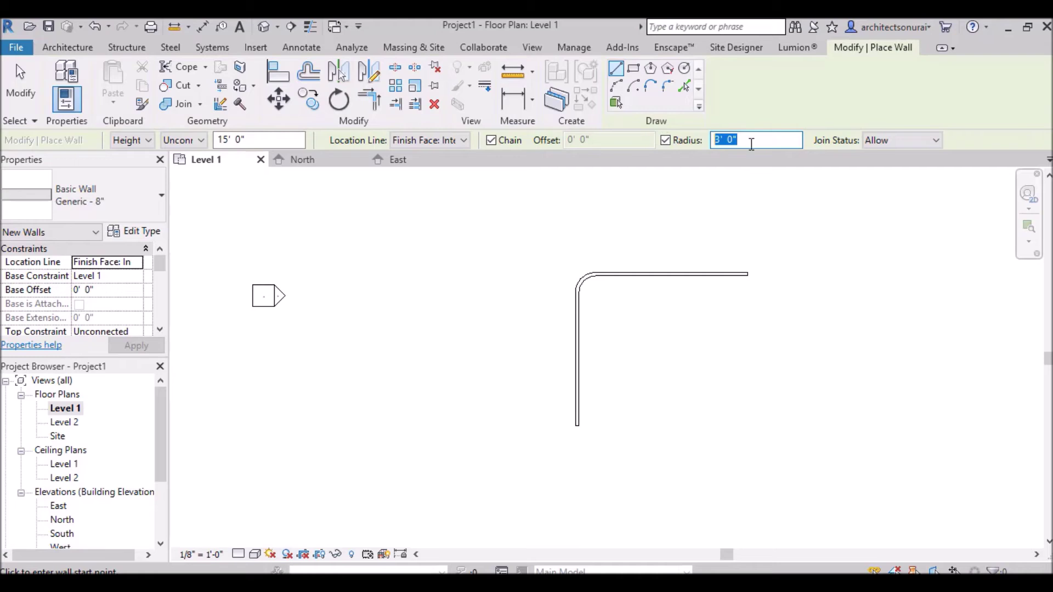
type("5")
left_click(407, 374)
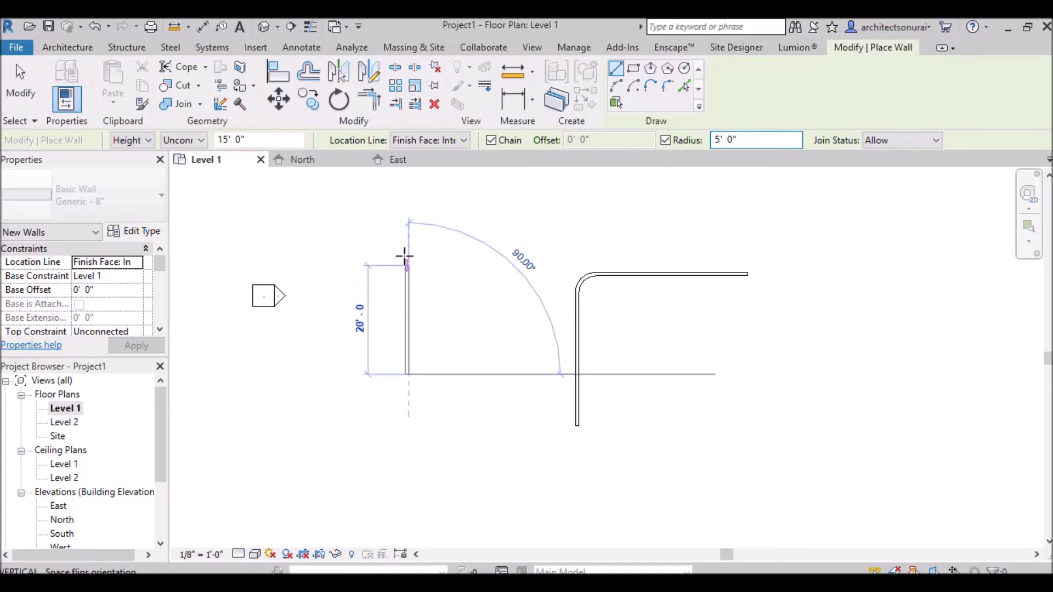
left_click(406, 262)
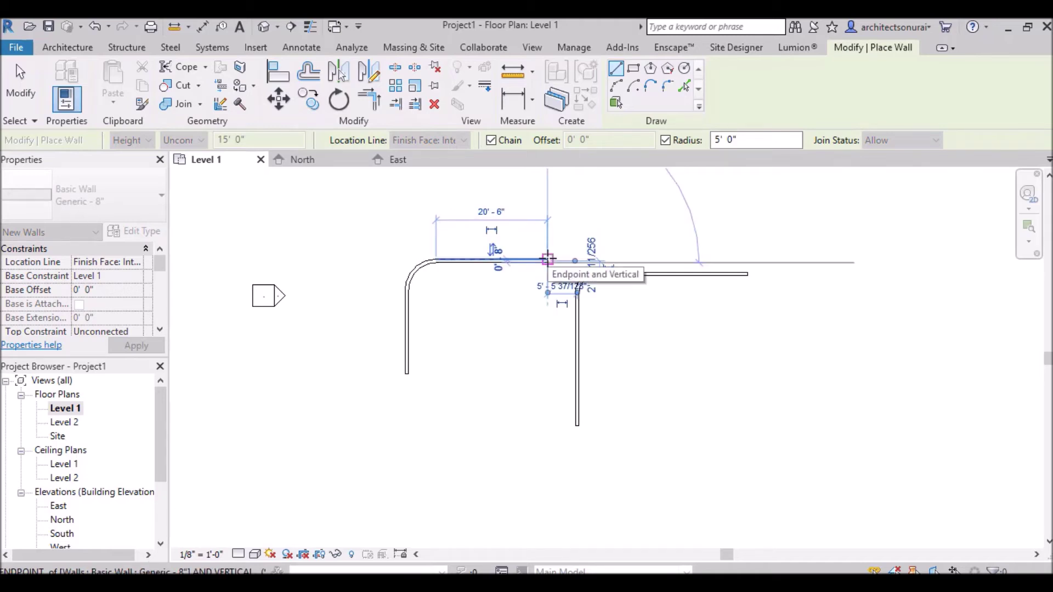
left_click(548, 260)
key("Escape")
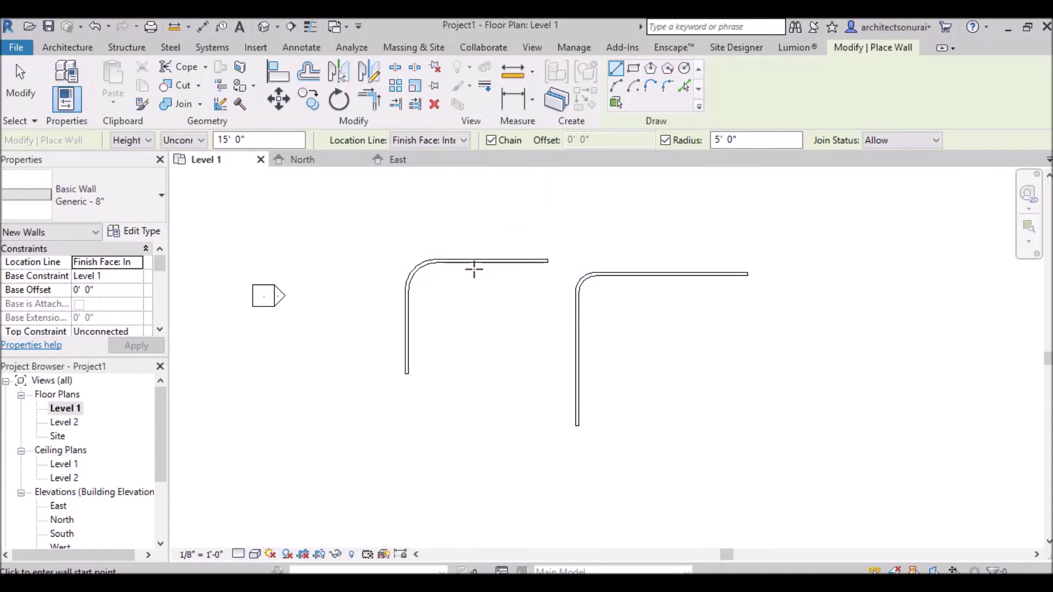
- Disable the radius and draw a square-cornered L of two chained walls on the other side, the horizontal one about 15'-6" long
left_click(665, 141)
left_click(805, 408)
left_click(804, 307)
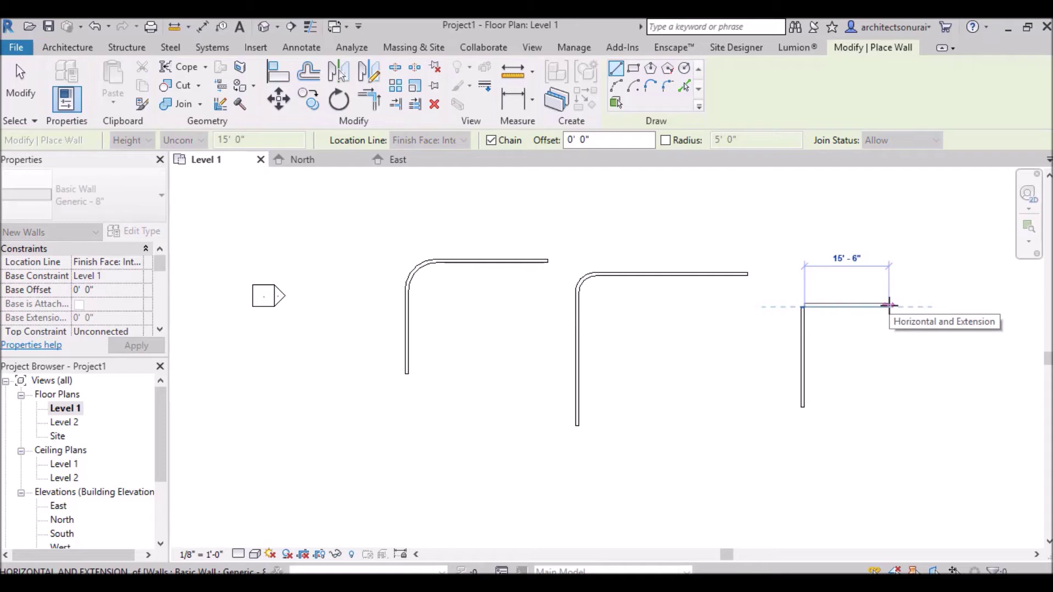
left_click(889, 305)
key("Escape")
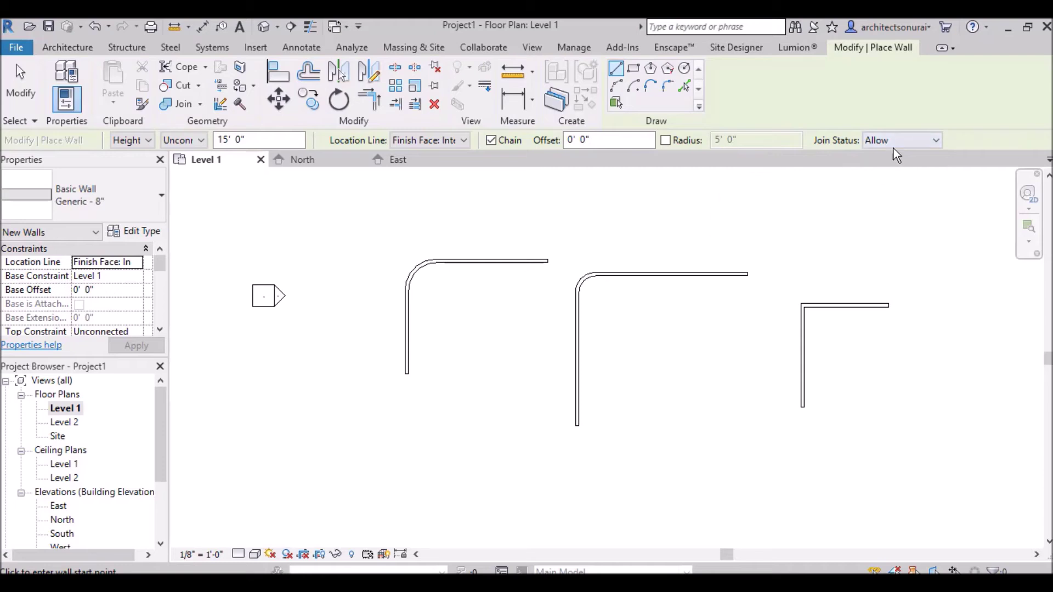
- Set Join Status to Disallow, draw an L of two chained walls above the rounded ones, and inspect their corner
left_click(921, 144)
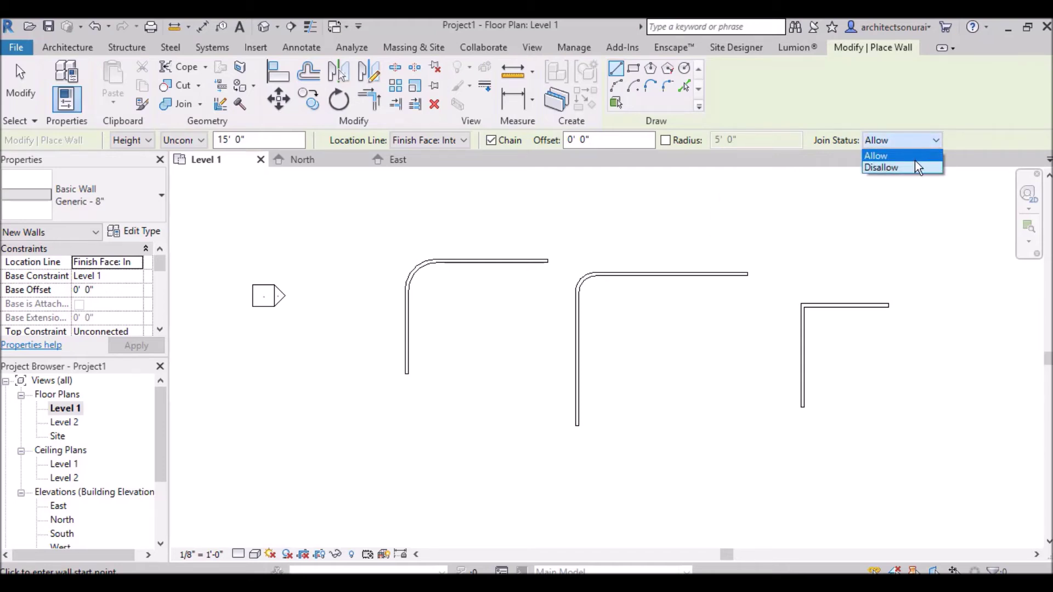
left_click(913, 168)
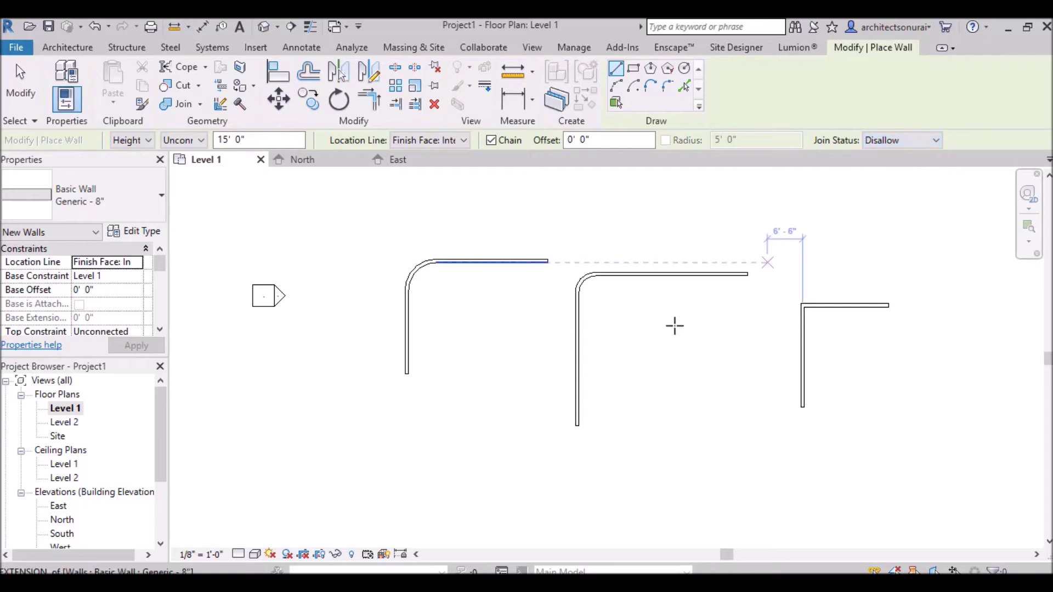
scroll(644, 391, "down", 2)
scroll(595, 264, "up", 2)
left_click(623, 290)
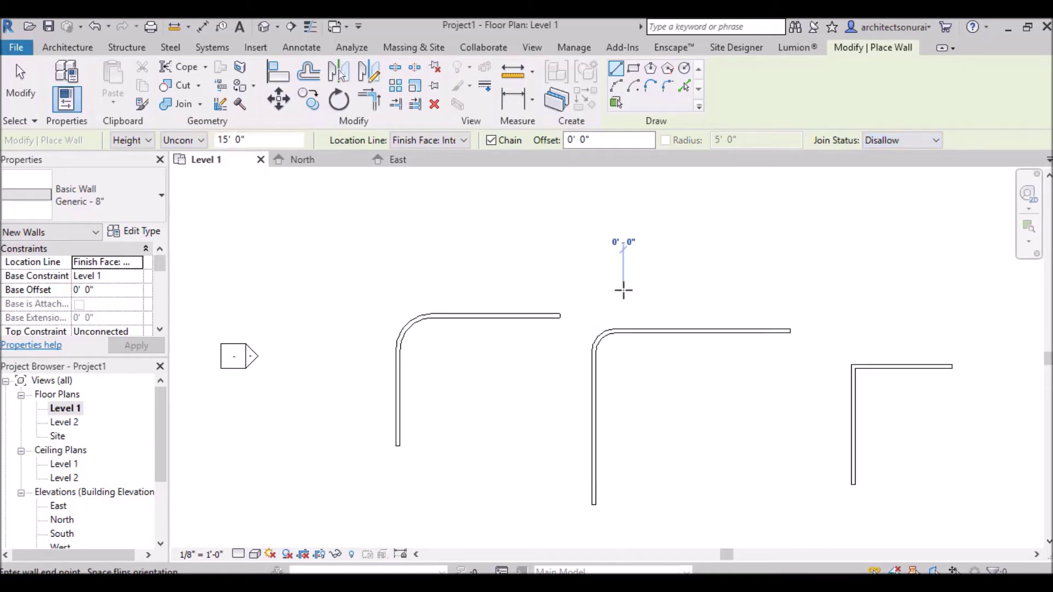
left_click(623, 204)
left_click(730, 204)
key("Escape")
scroll(597, 219, "up", 2)
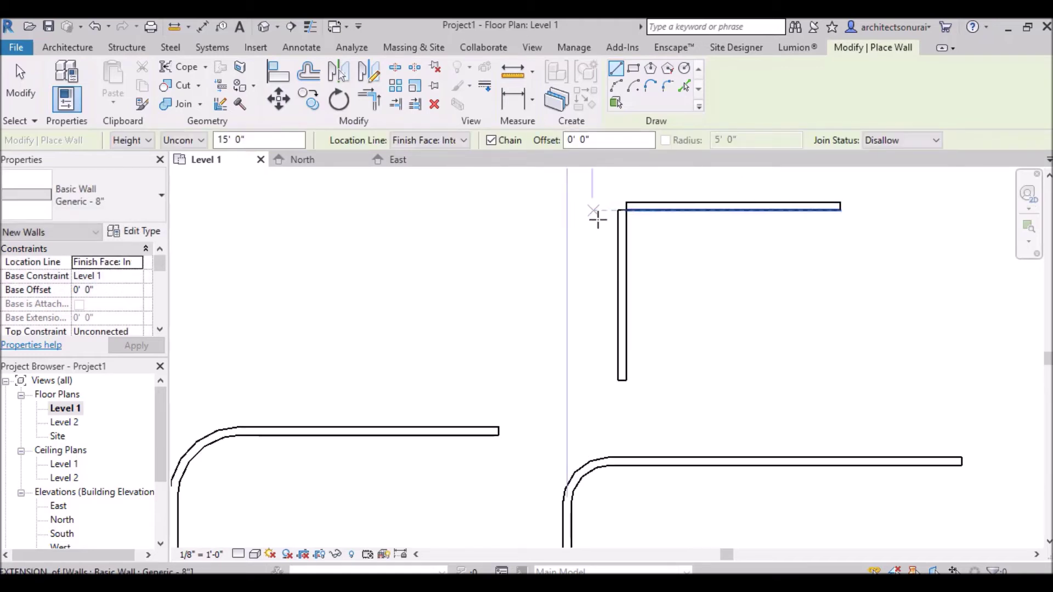
scroll(600, 219, "up", 2)
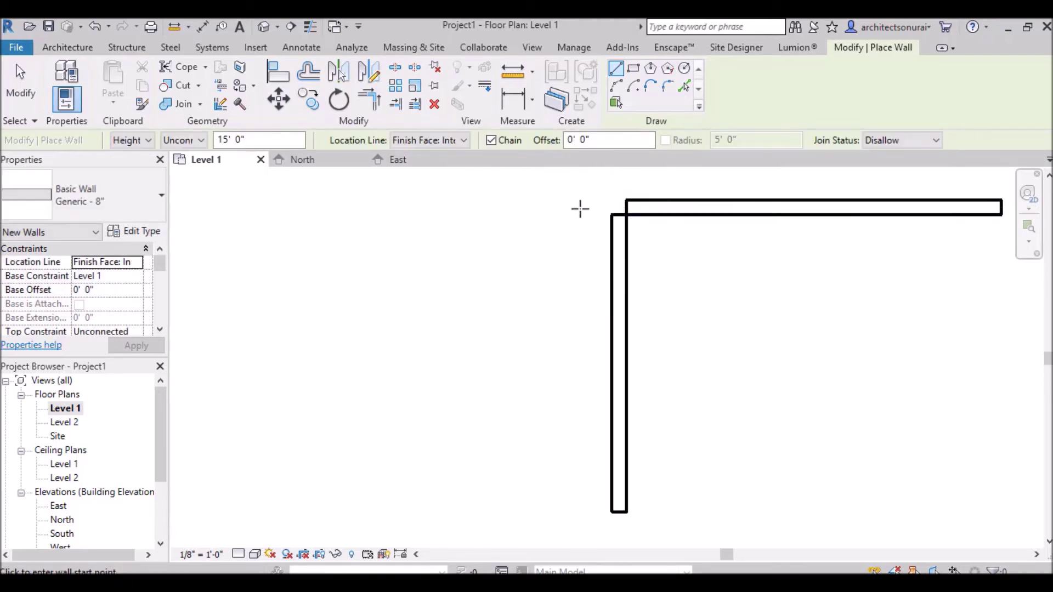
scroll(614, 420, "down", 3)
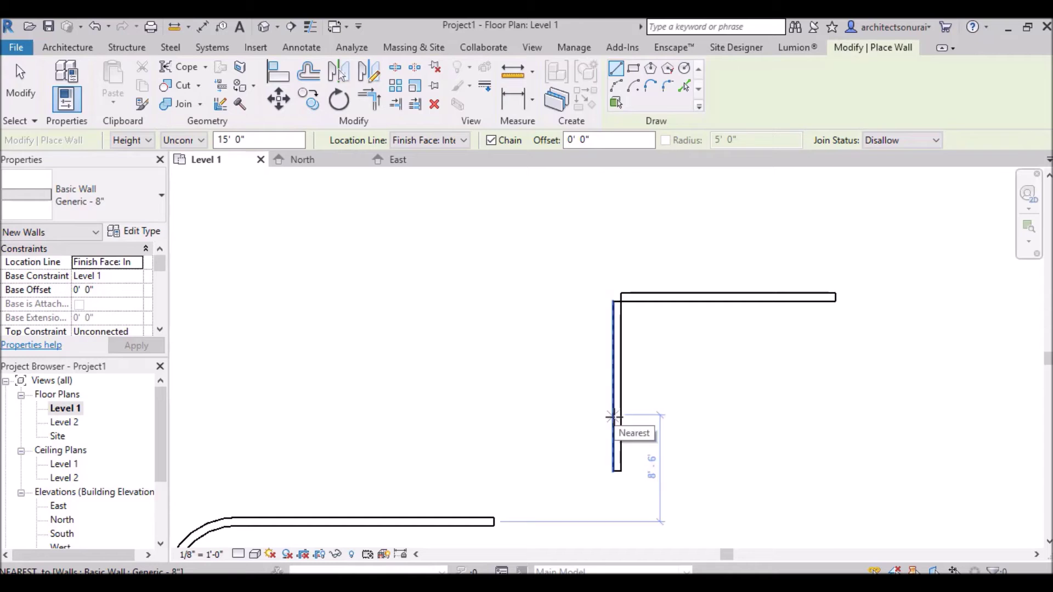
- Set Join Status back to Allow and draw a joined L of two walls beside the unjoined one, the horizontal about 16'-10" long
left_click(916, 142)
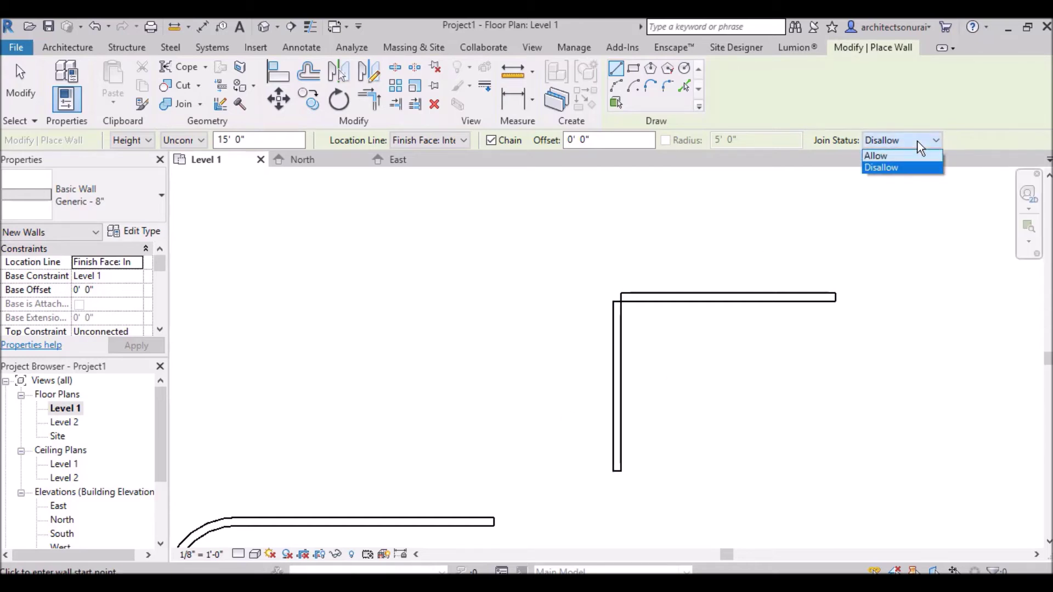
left_click(910, 157)
scroll(620, 288, "down", 3)
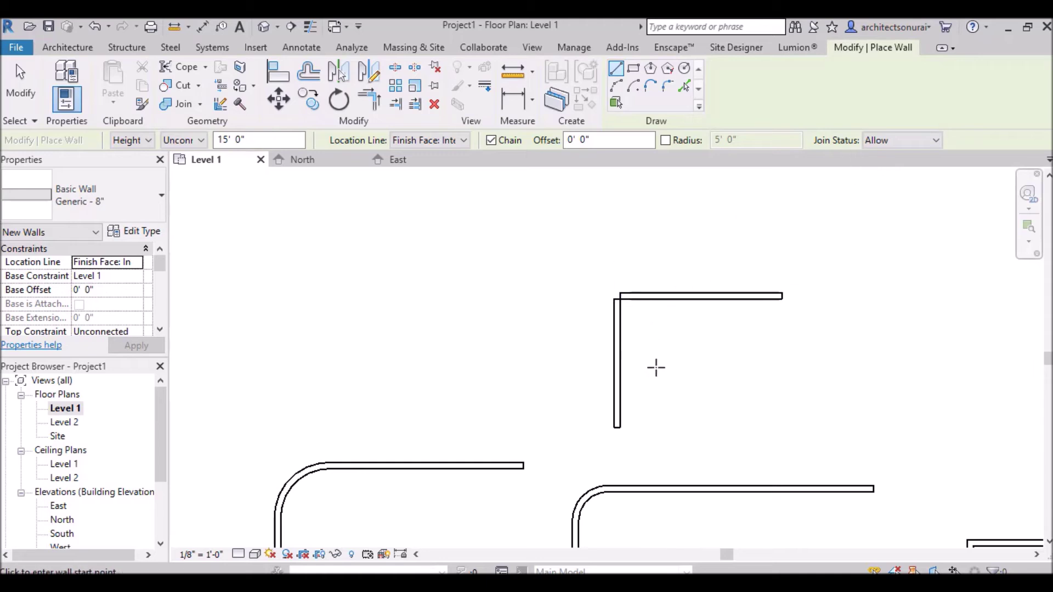
left_click(485, 365)
left_click(485, 248)
left_click(646, 248)
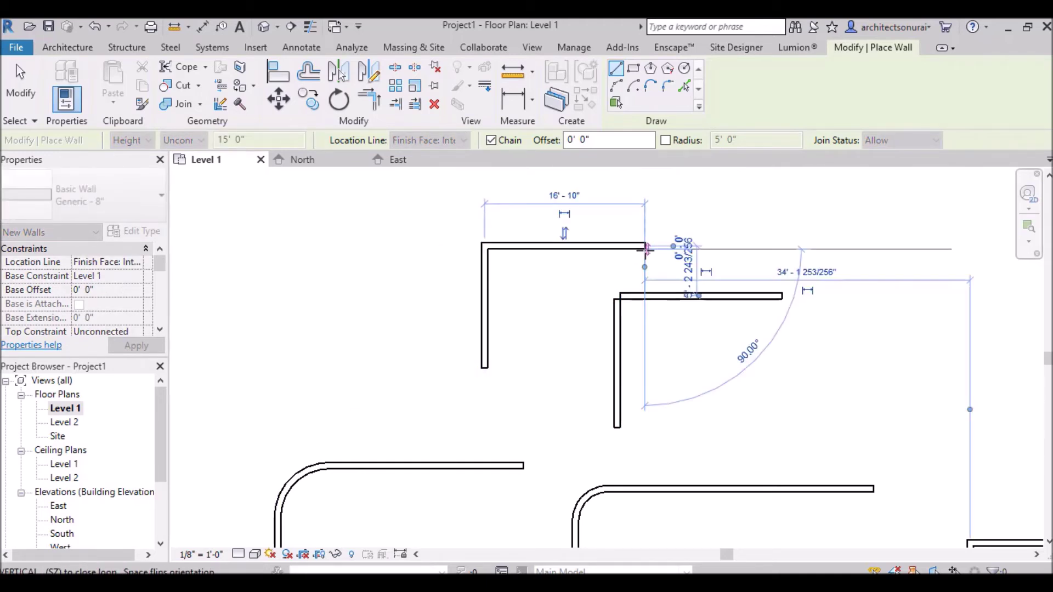
- Draw a stepped chain of three straight walls beside the square-cornered L, the horizontal middle wall about 24' long
key("Escape")
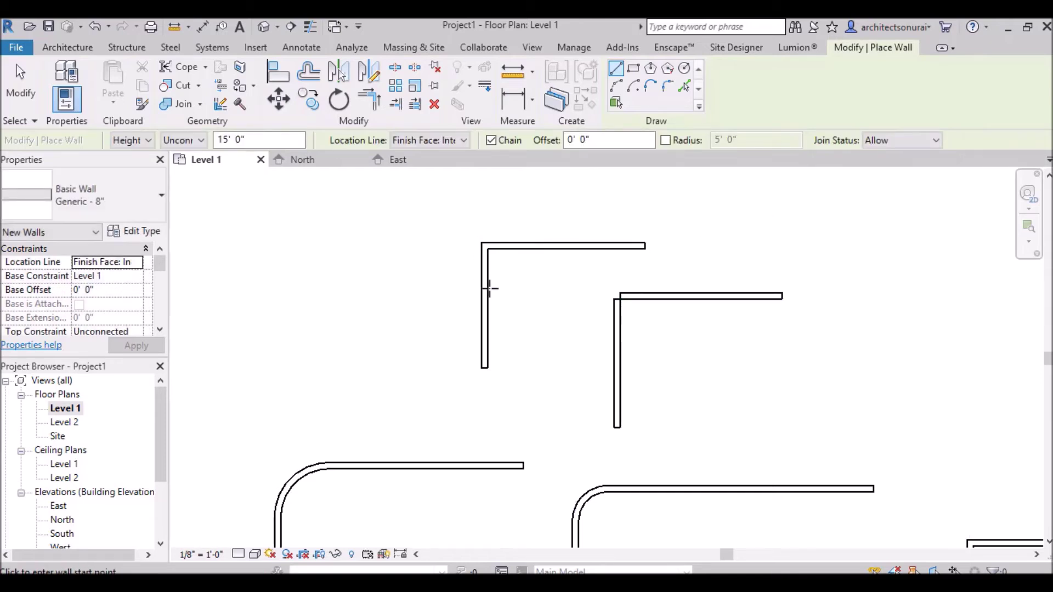
scroll(678, 355, "down", 5)
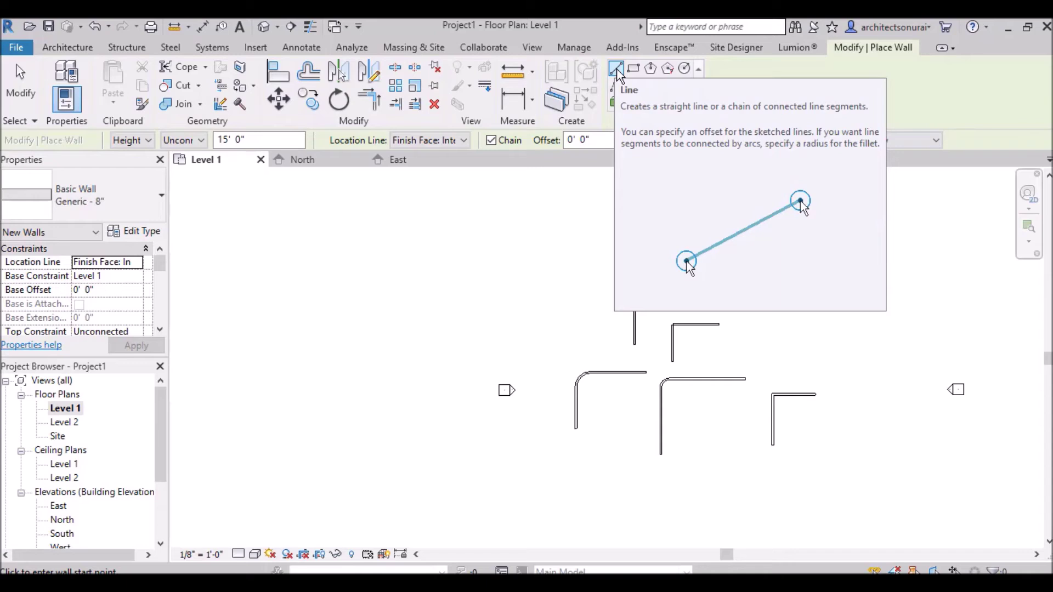
scroll(516, 290, "up", 2)
scroll(516, 290, "down", 2)
left_click(846, 495)
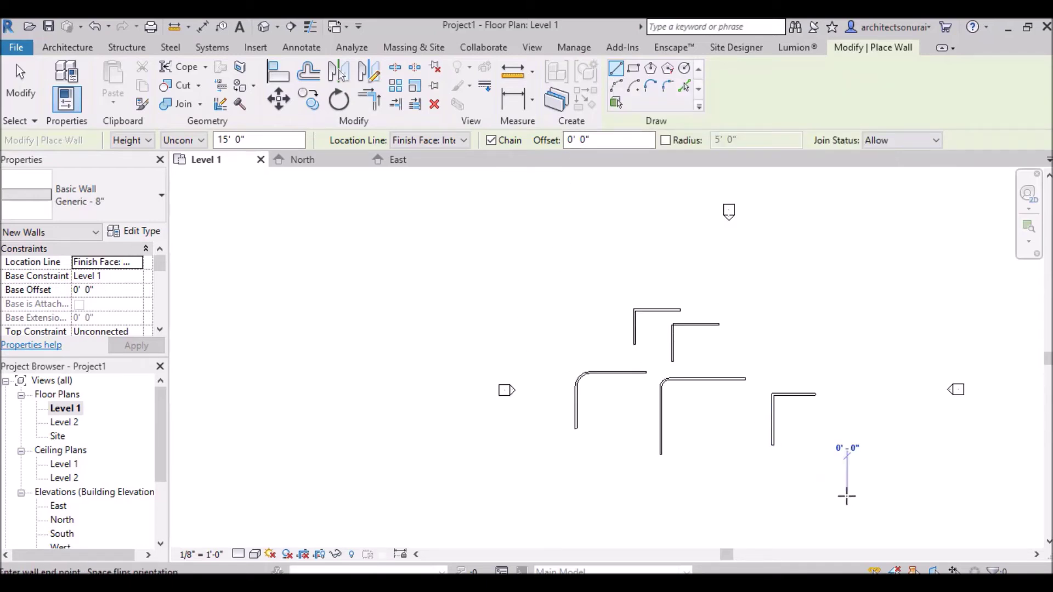
left_click(846, 410)
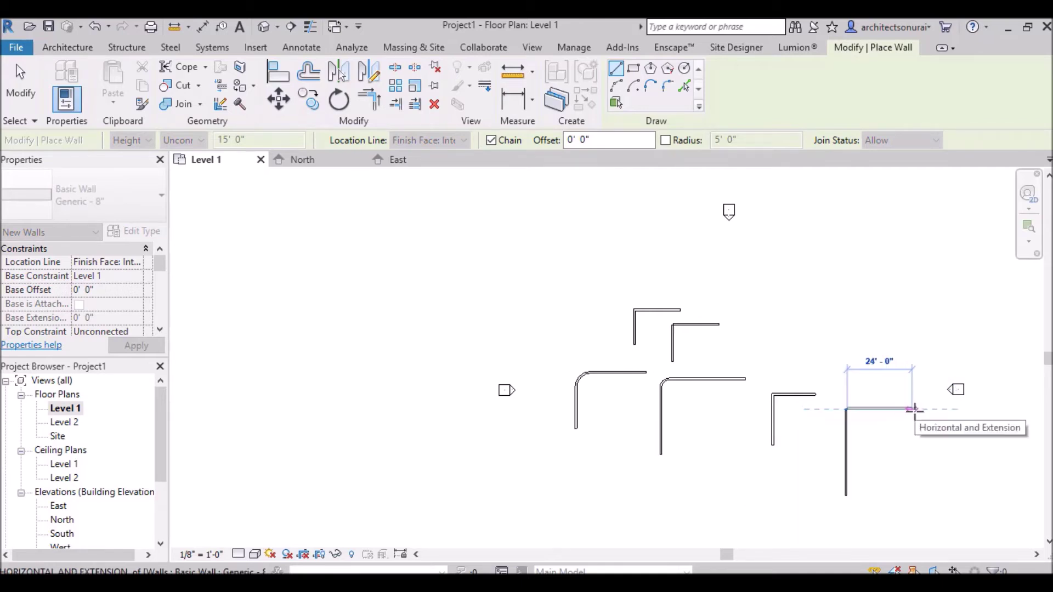
left_click(911, 409)
left_click(909, 354)
key("Escape")
key("Escape")
- Delete all the example walls and draw a rectangle of walls about 28' wide and 32' high
left_click_drag(928, 518, 562, 281)
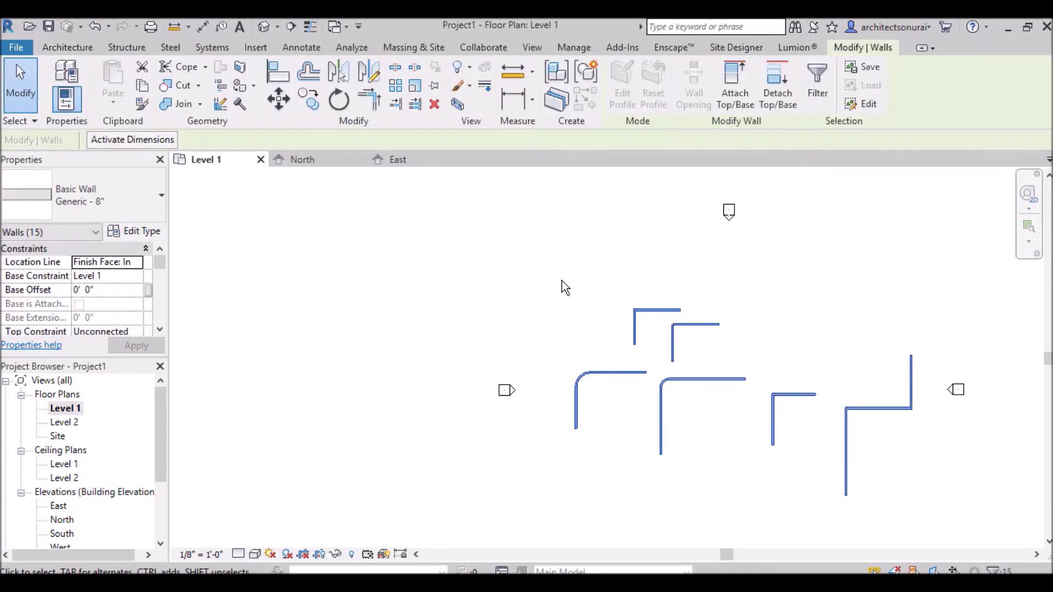
key("Delete")
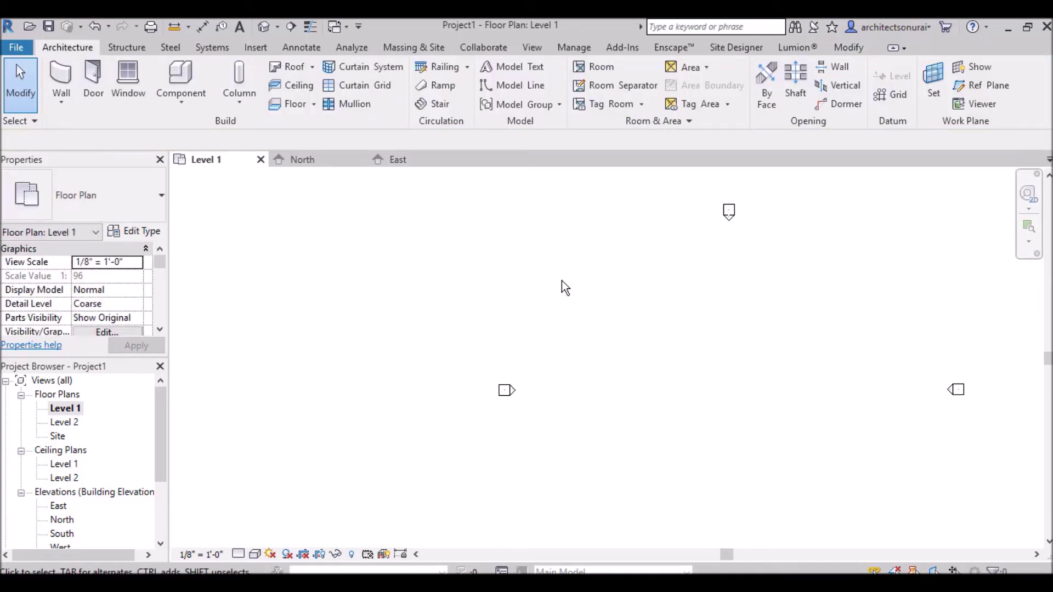
left_click(59, 82)
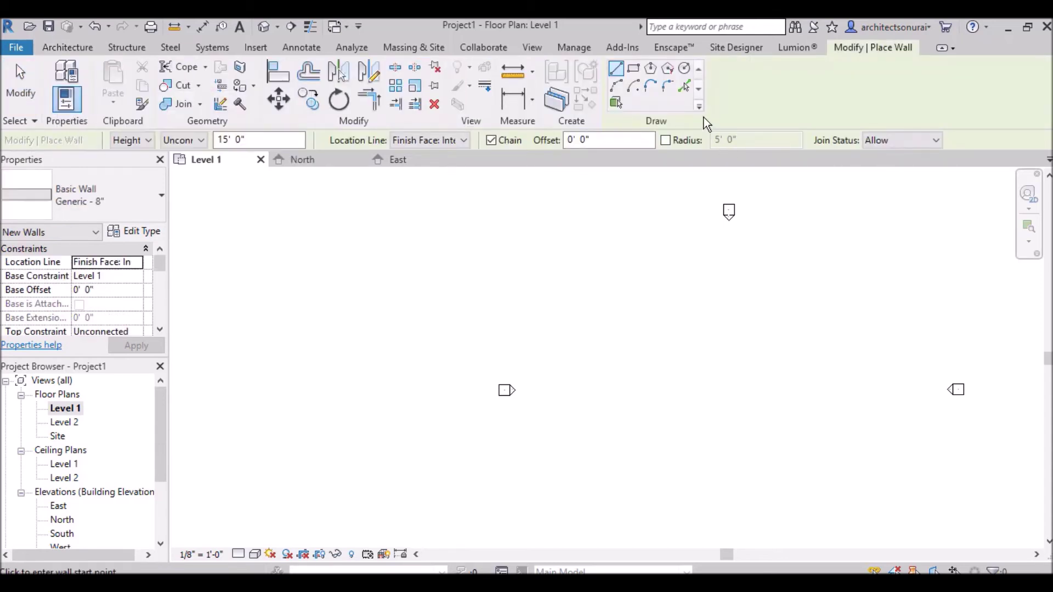
left_click(634, 70)
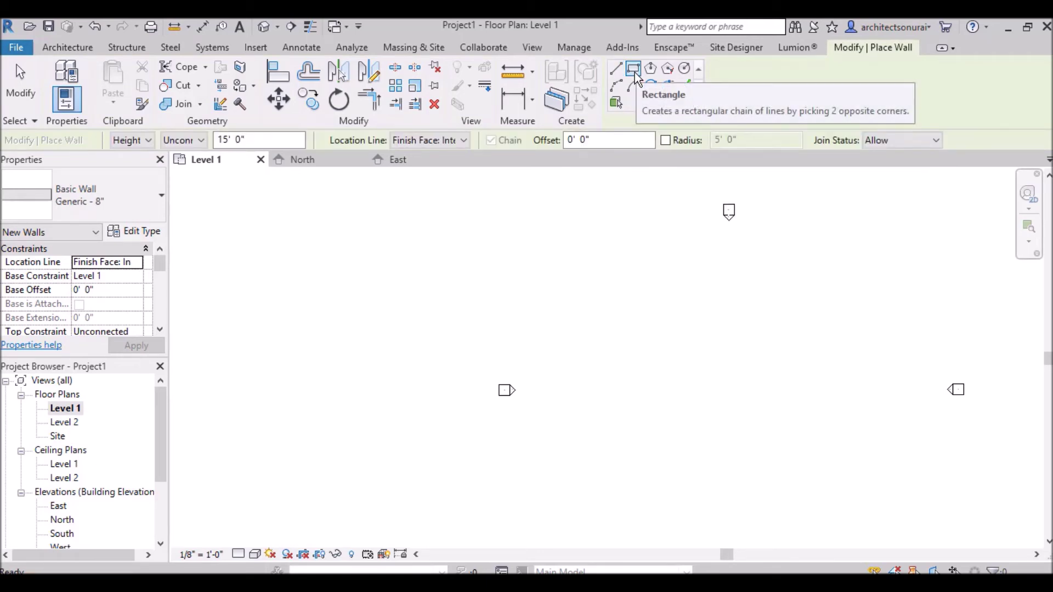
left_click(611, 323)
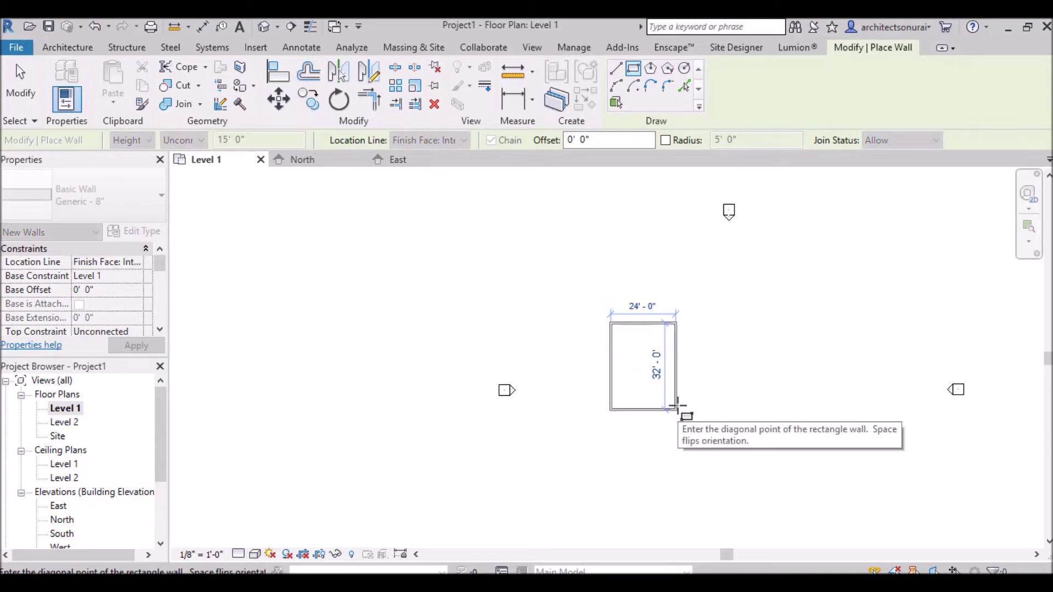
left_click(687, 408)
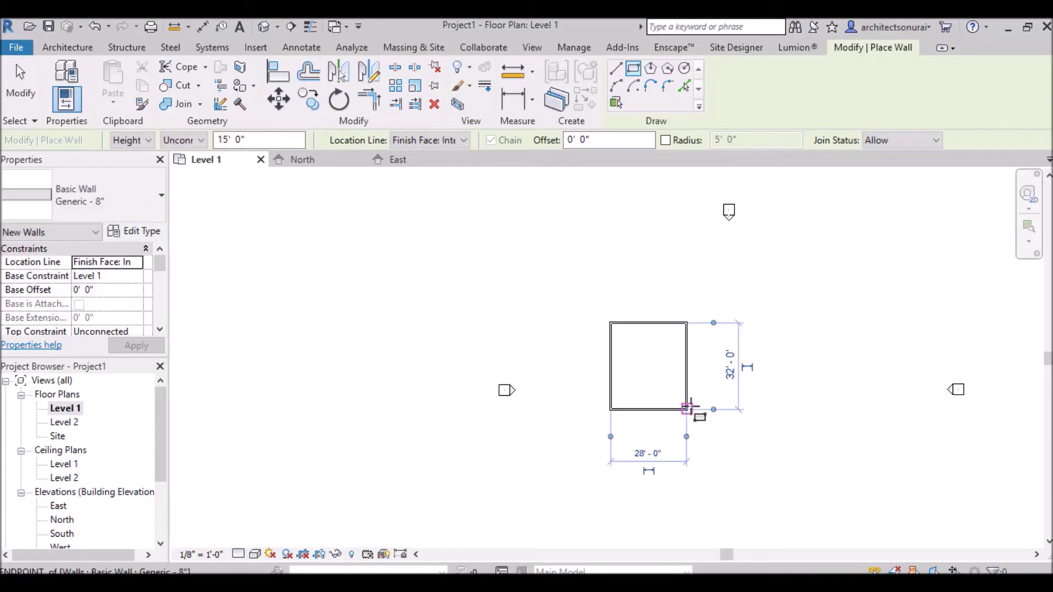
scroll(653, 469, "up", 2)
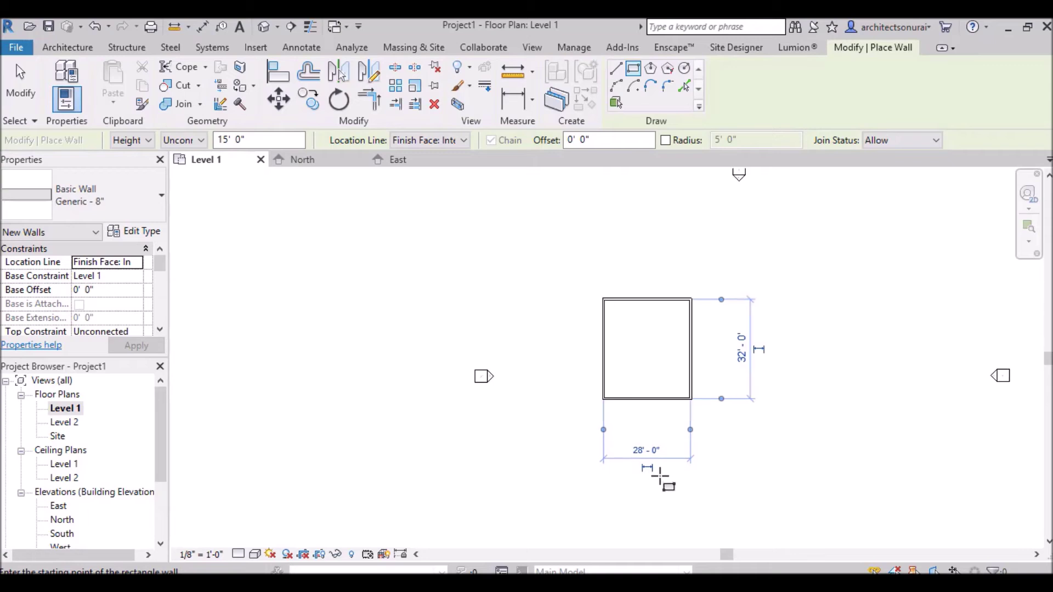
key("Escape")
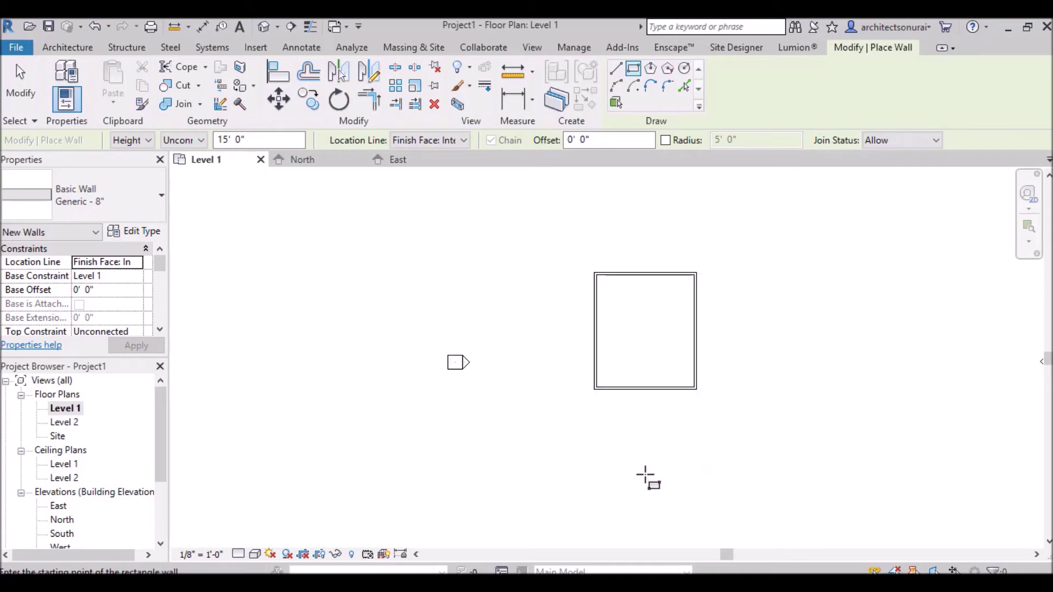
key("Escape")
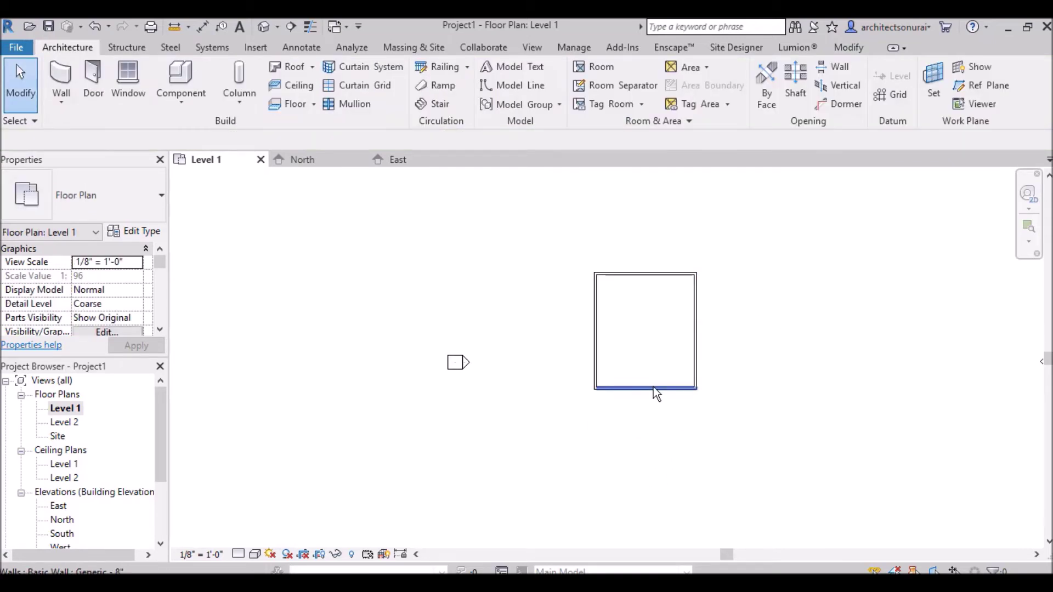
- Make the temporary dimension across the rectangle's width permanent, undo it, and reselect the rectangle's vertical wall
left_click(653, 386)
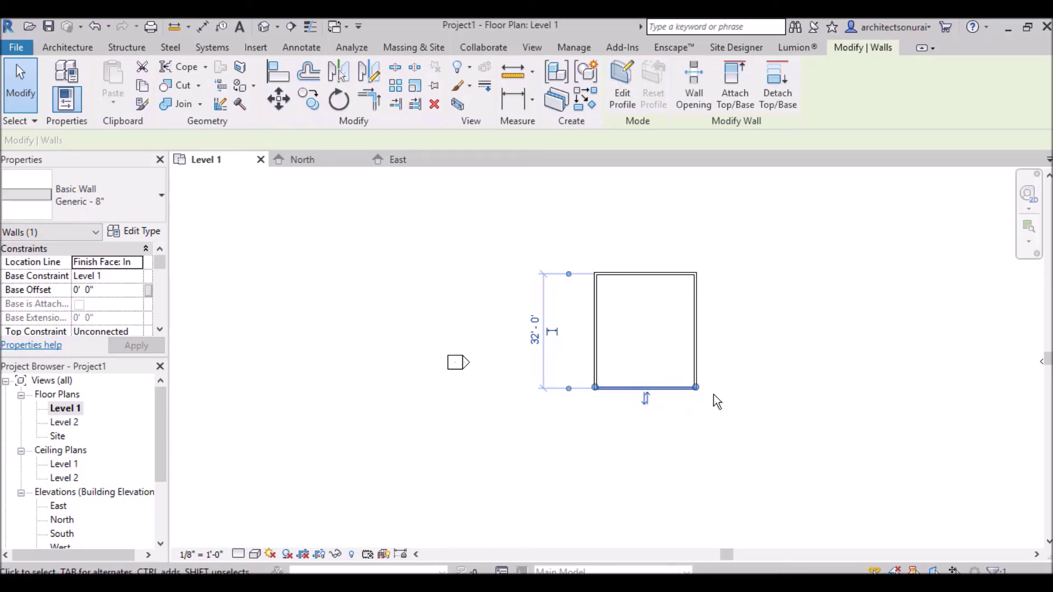
left_click(595, 327)
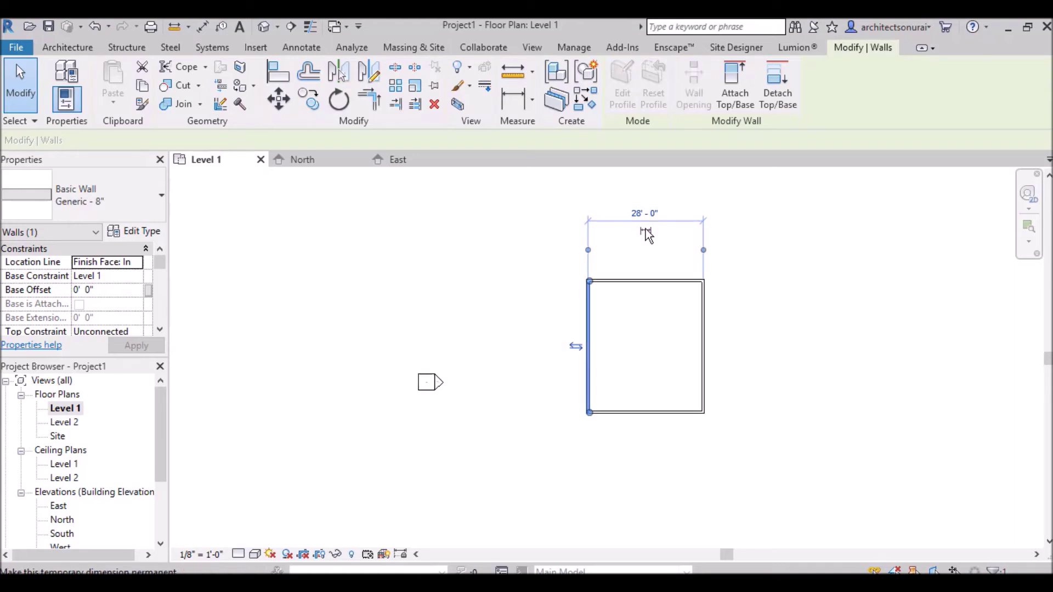
scroll(646, 236, "up", 2)
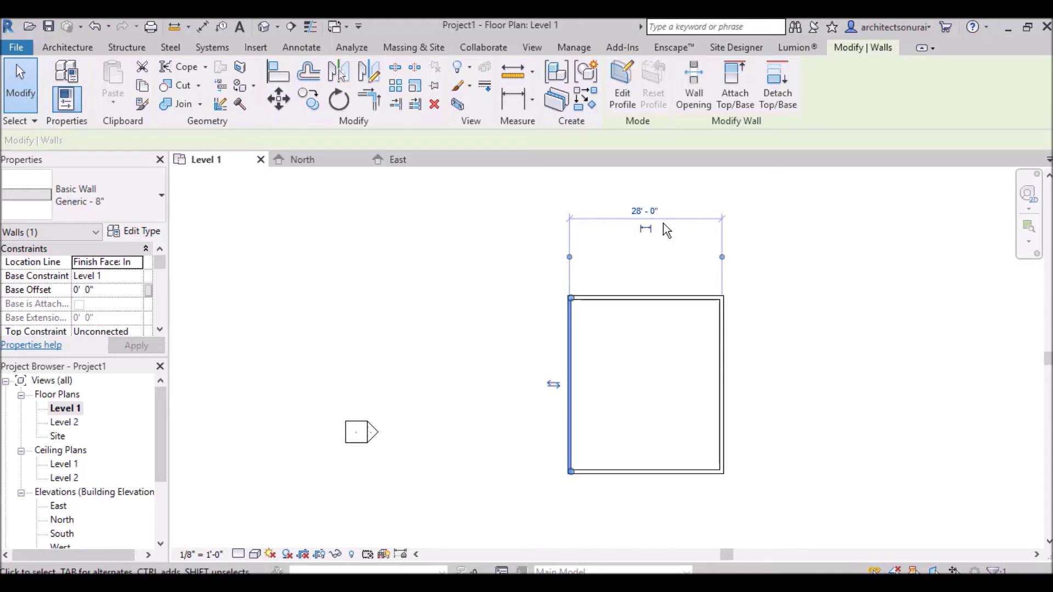
left_click(646, 230)
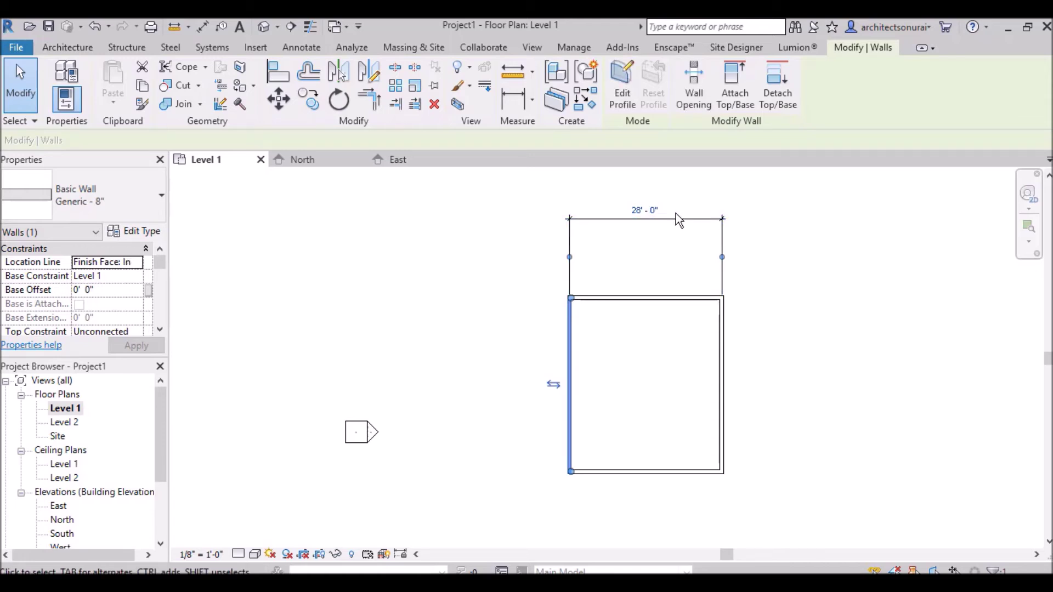
scroll(514, 216, "up", 1)
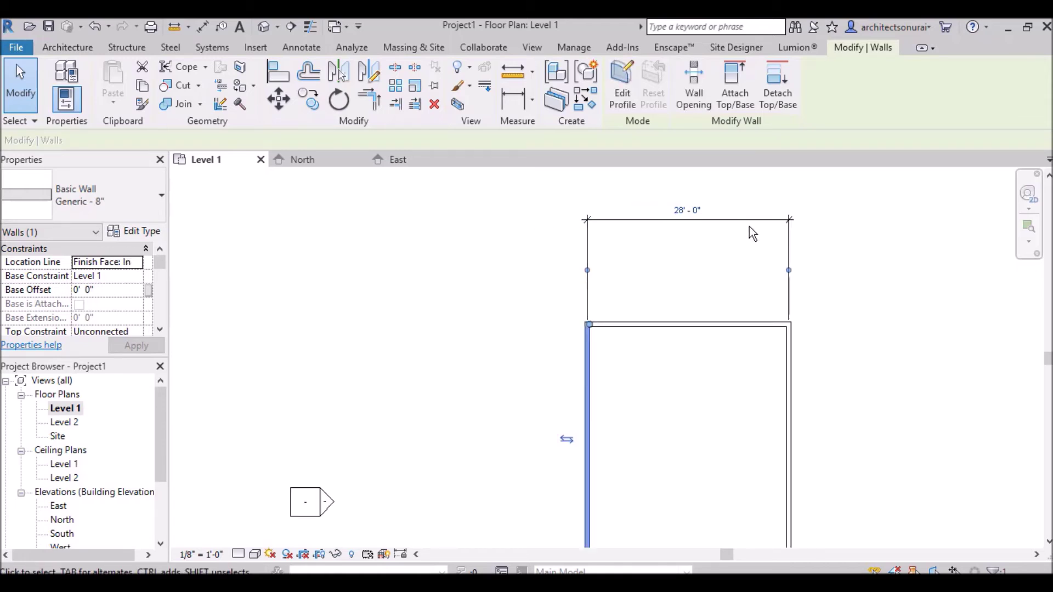
scroll(646, 212, "down", 1)
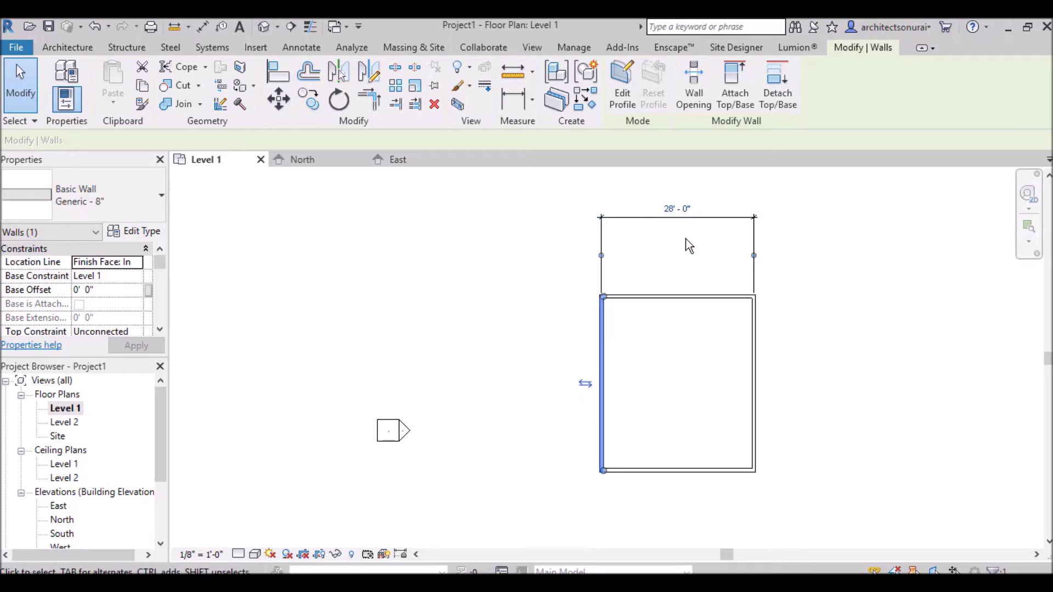
key("Escape")
scroll(683, 262, "down", 1)
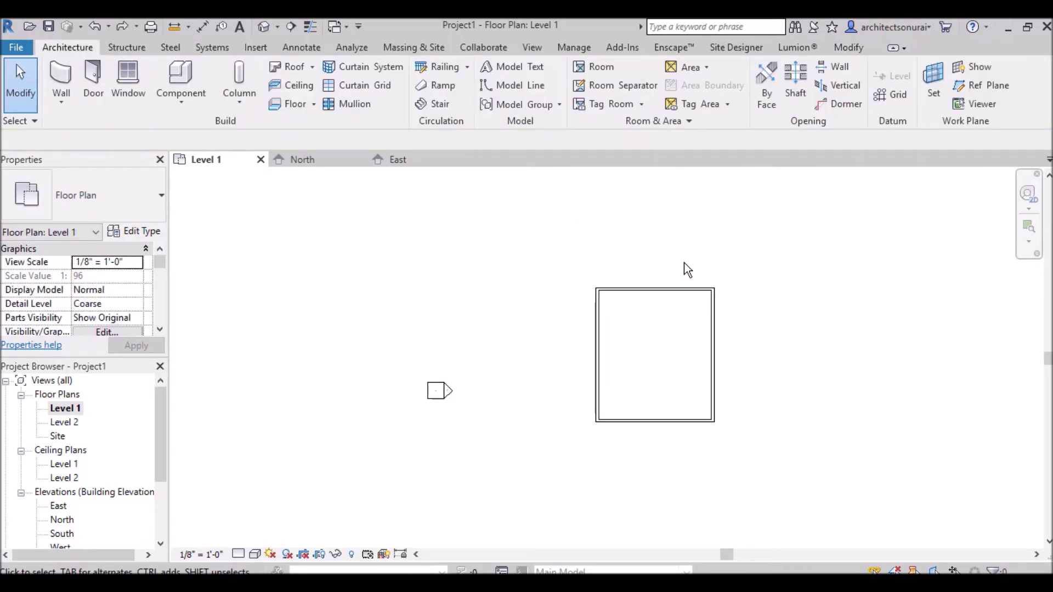
left_click(595, 338)
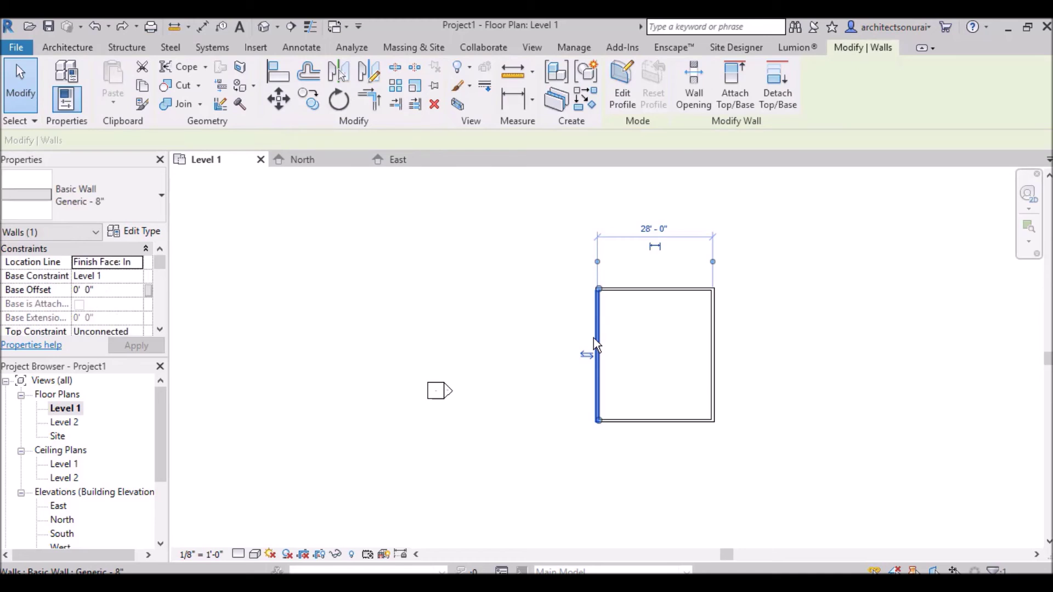
- Draw a pentagon of walls beside the rectangle as an inscribed polygon with 5 sides
left_click(68, 47)
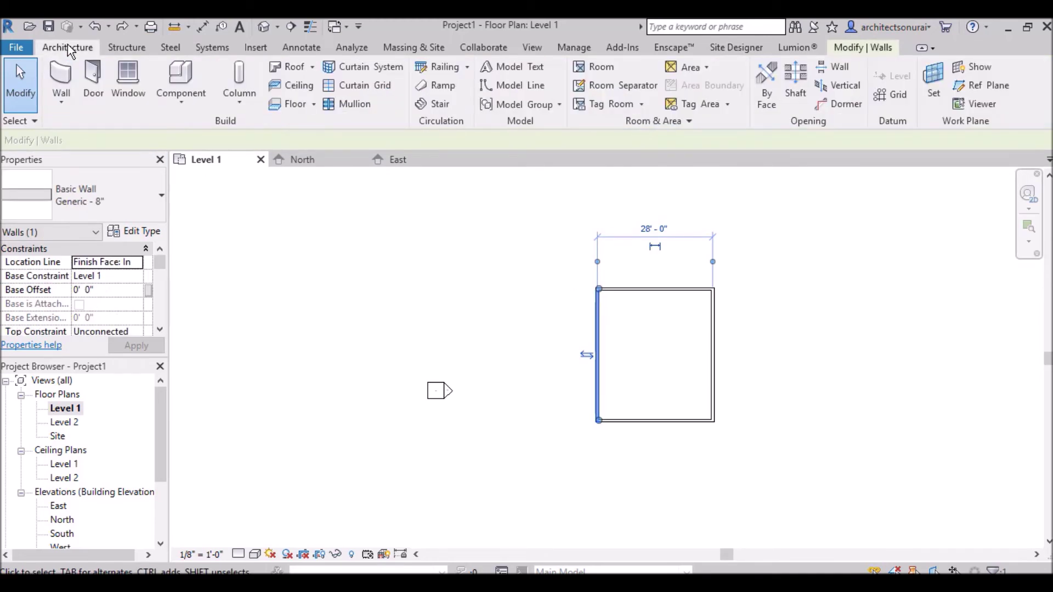
left_click(61, 76)
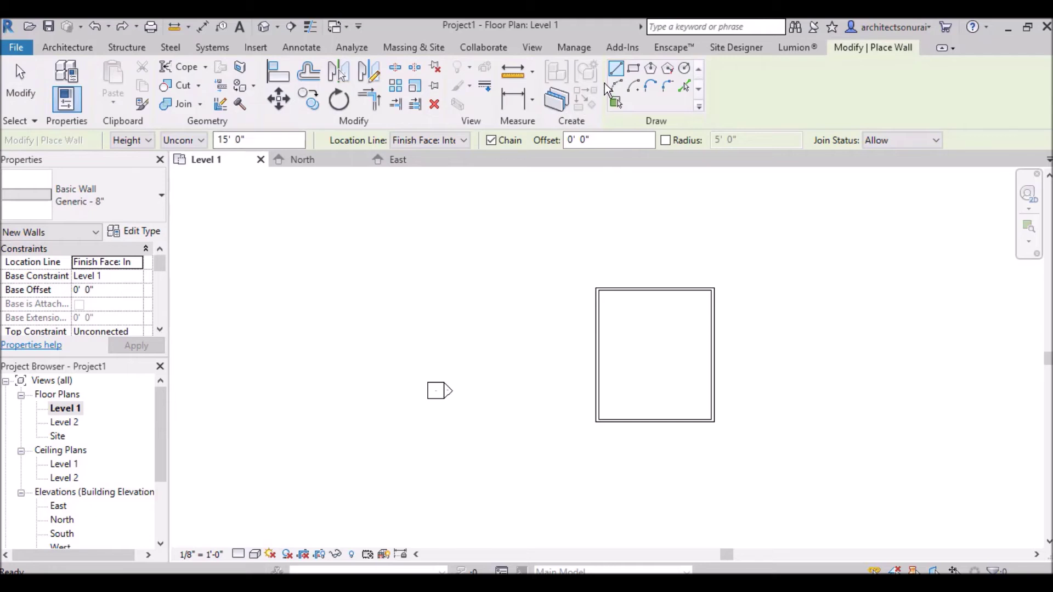
left_click(650, 71)
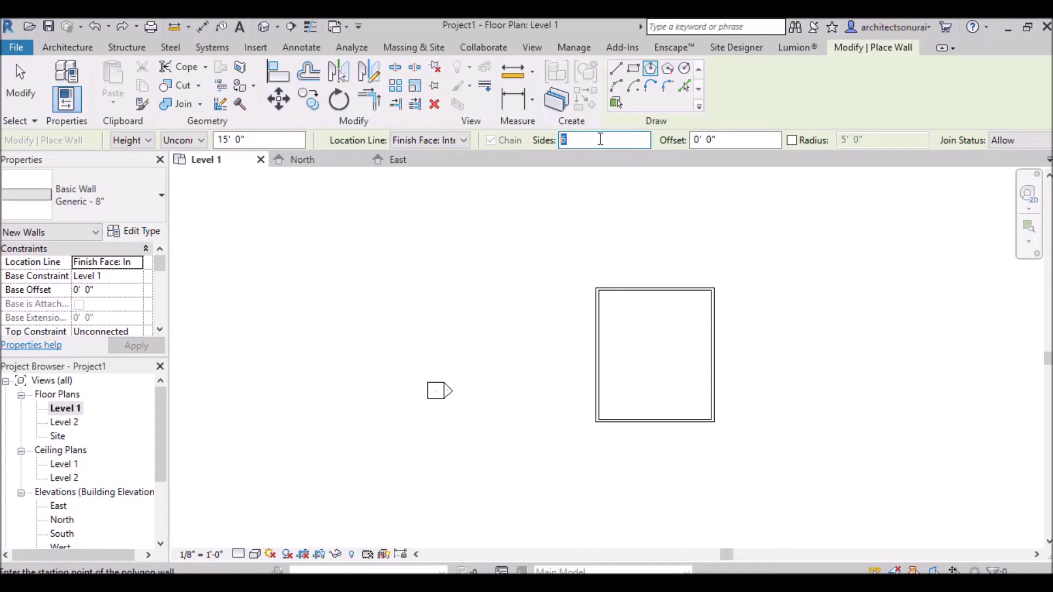
left_click(811, 401)
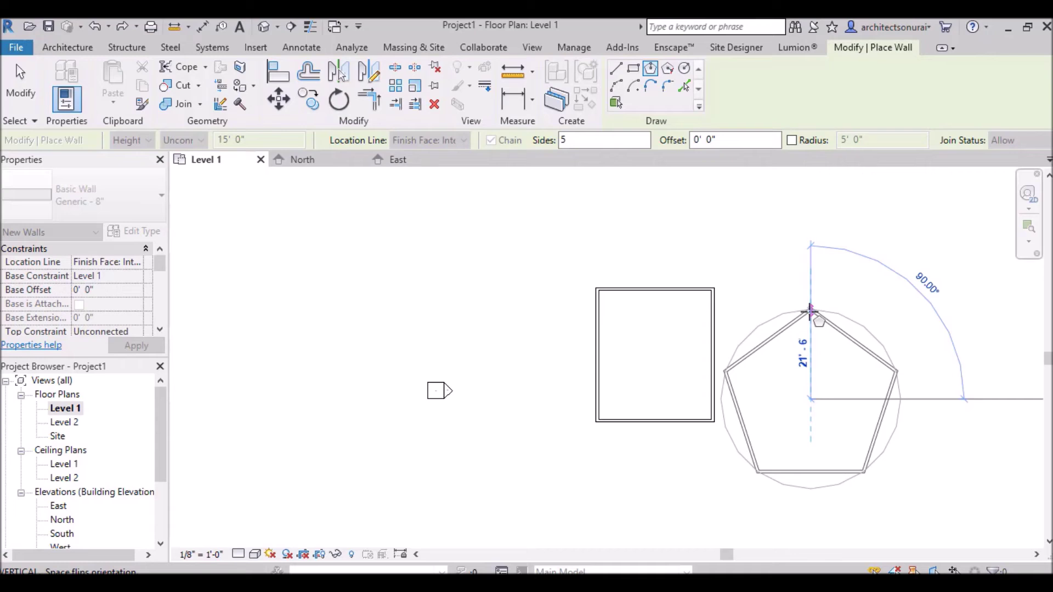
left_click(811, 325)
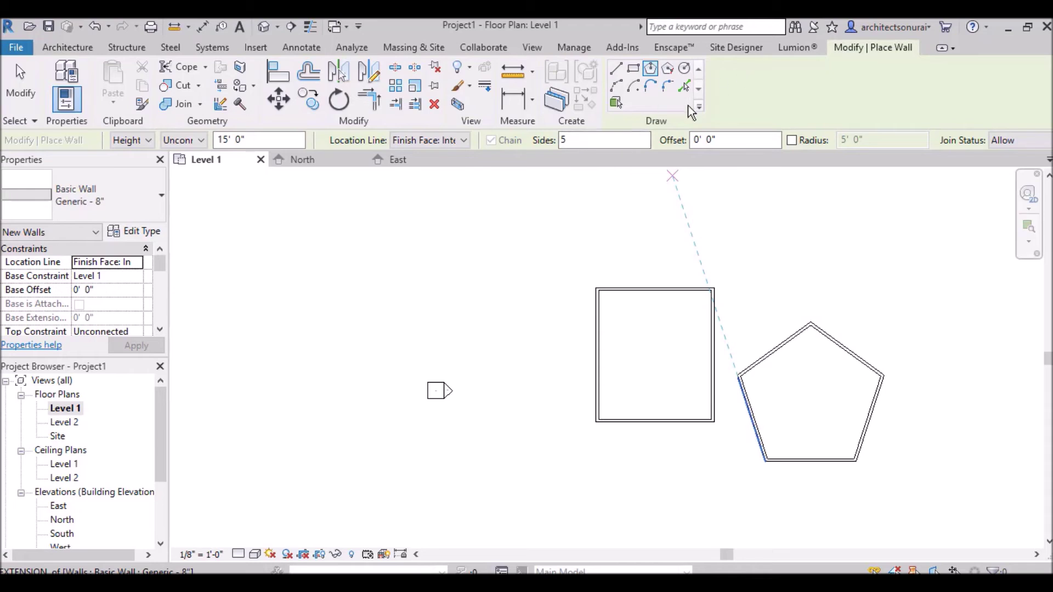
- Draw a circumscribed polygon of walls with 7 sides and a radius of about 14' on the rectangle's other side
left_click(668, 72)
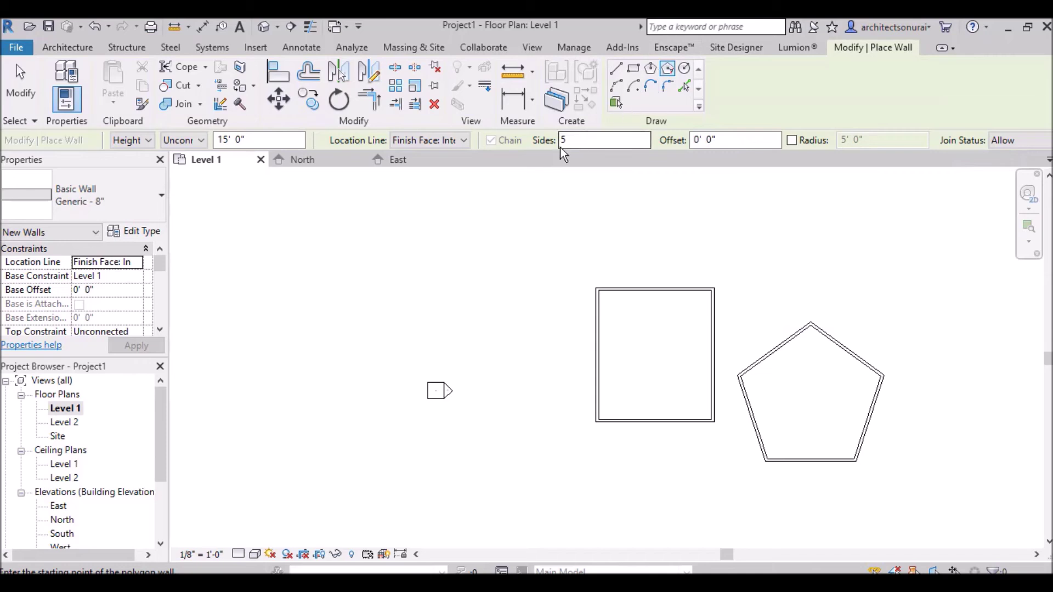
left_click_drag(573, 141, 550, 140)
left_click(504, 335)
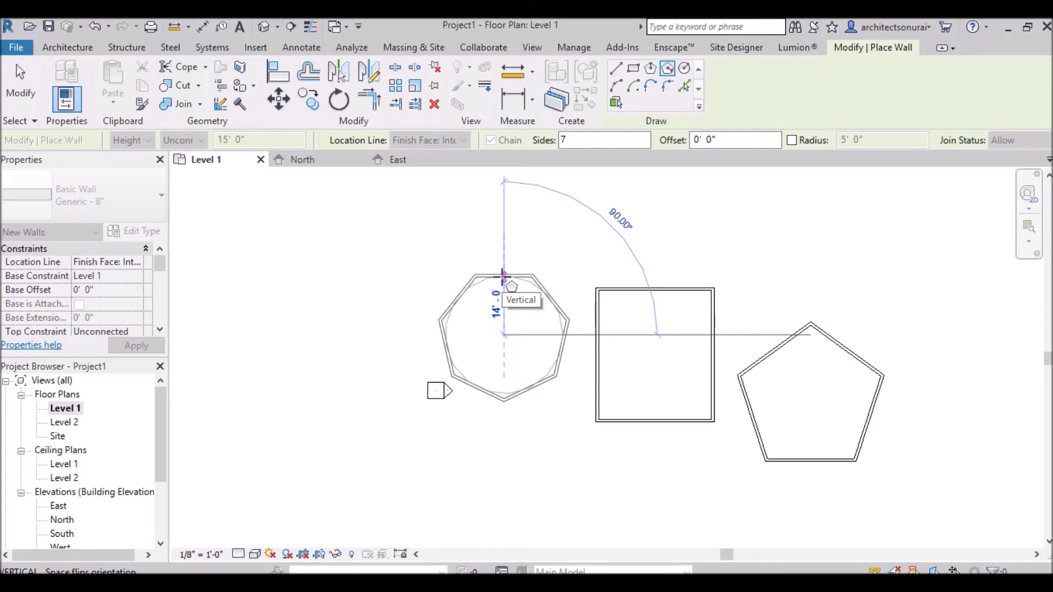
left_click(504, 276)
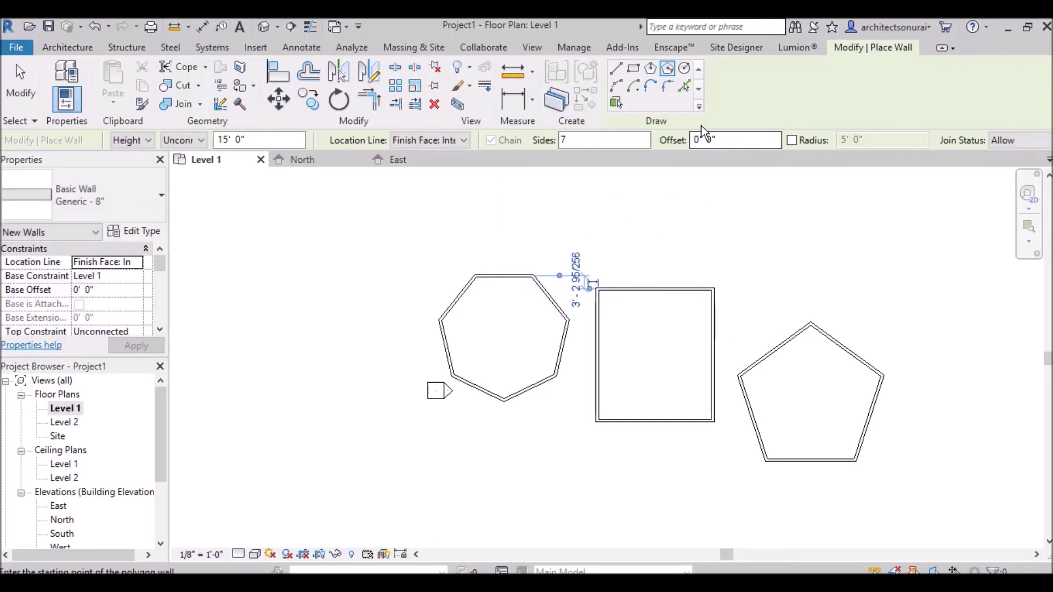
- Draw a circular wall with a radius of about 11'-6" above the pentagon
left_click(685, 68)
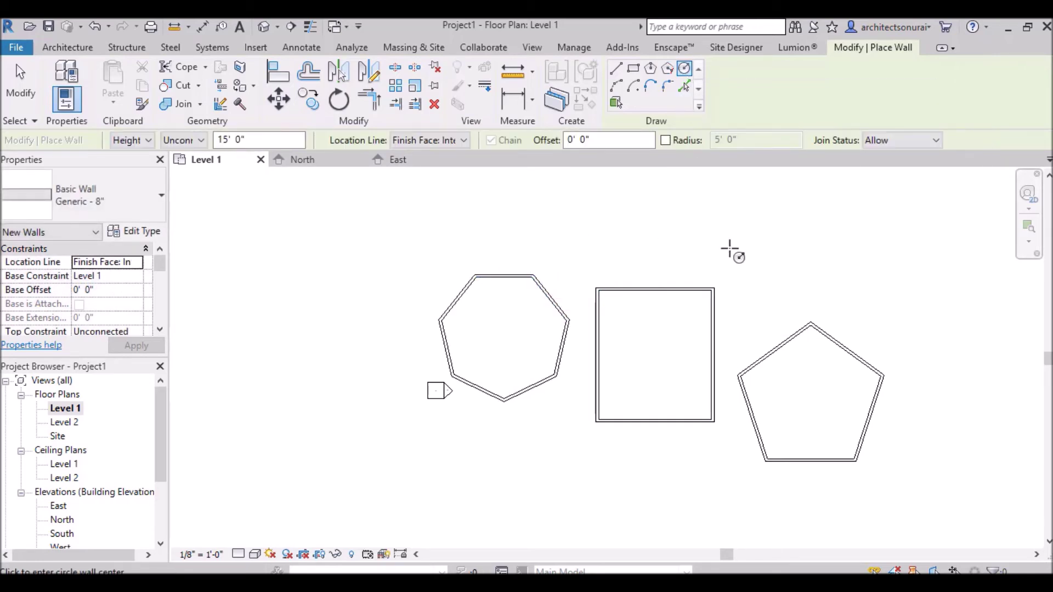
left_click(765, 264)
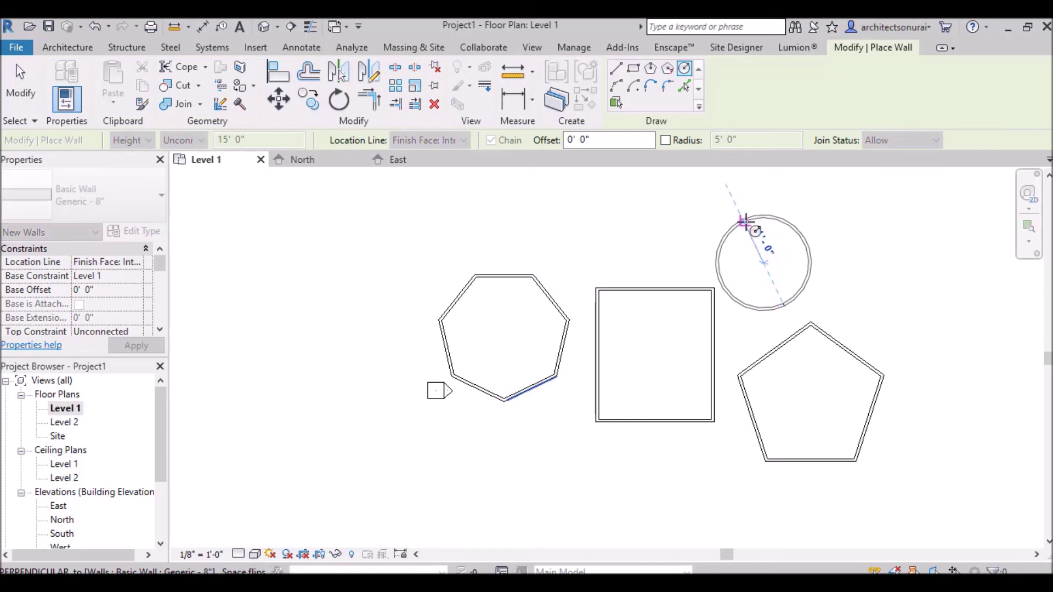
left_click(746, 220)
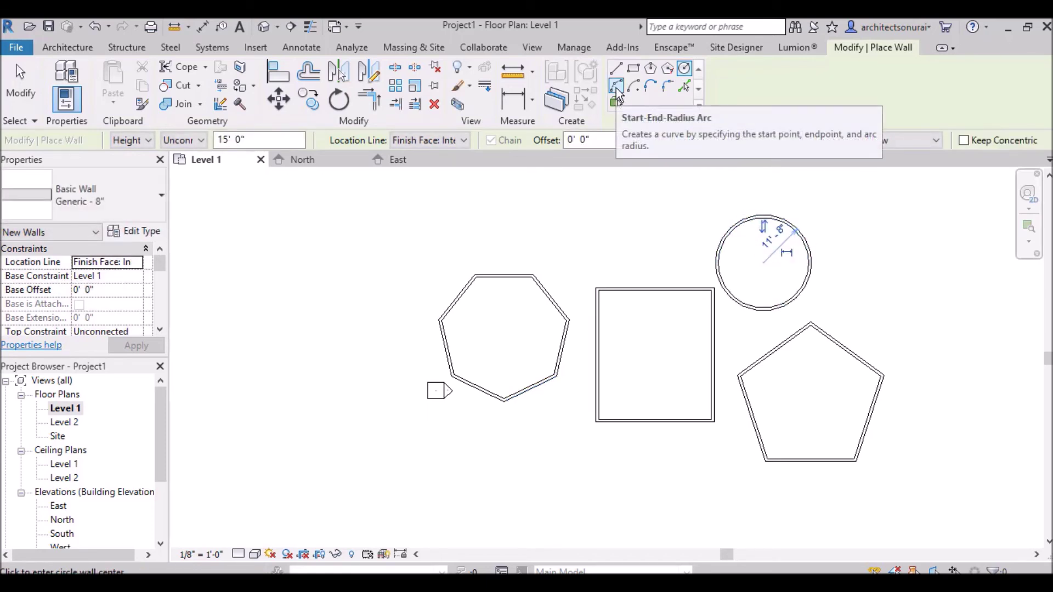
- Draw a semicircular wall below the heptagon as a Start-End-Radius arc bulging upward
left_click(617, 87)
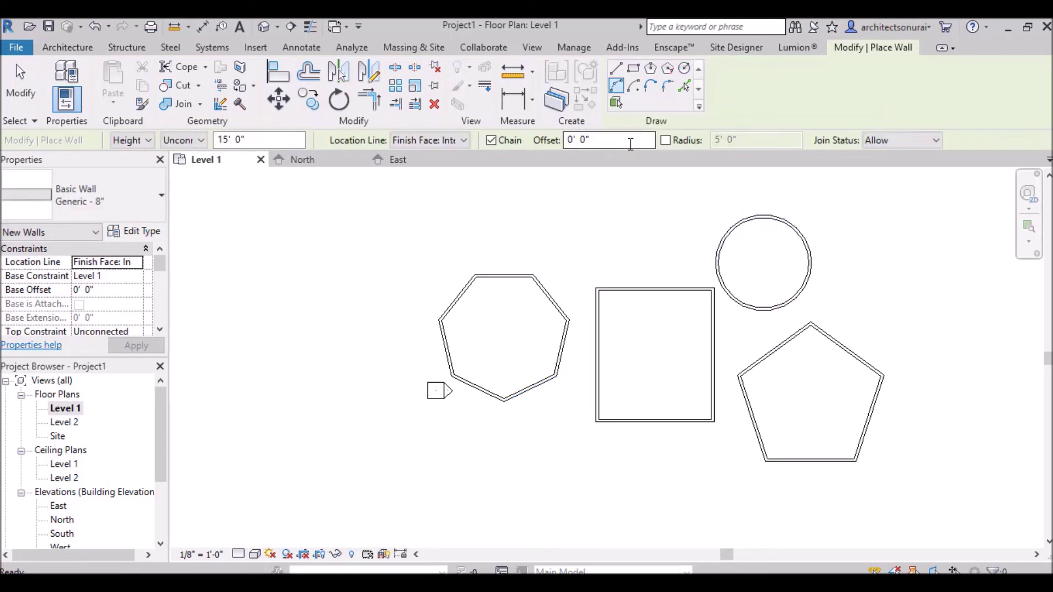
left_click(460, 504)
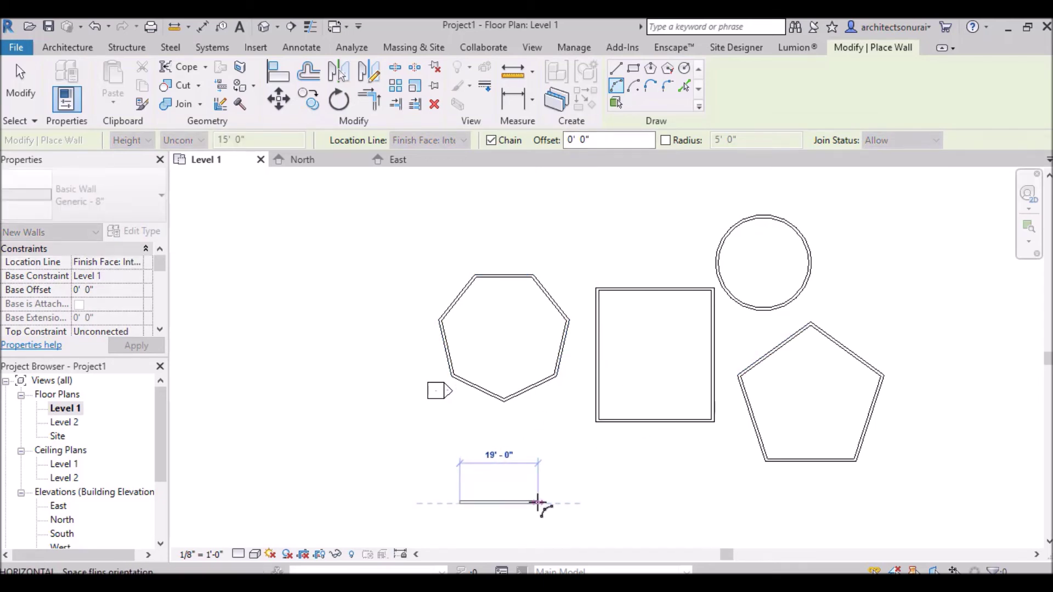
left_click(582, 503)
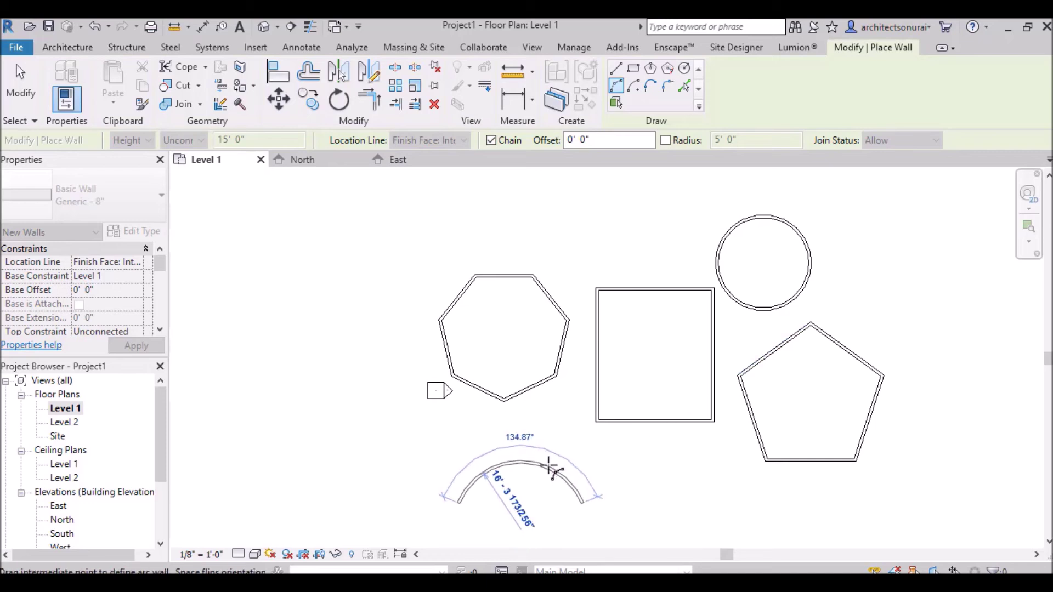
left_click(525, 447)
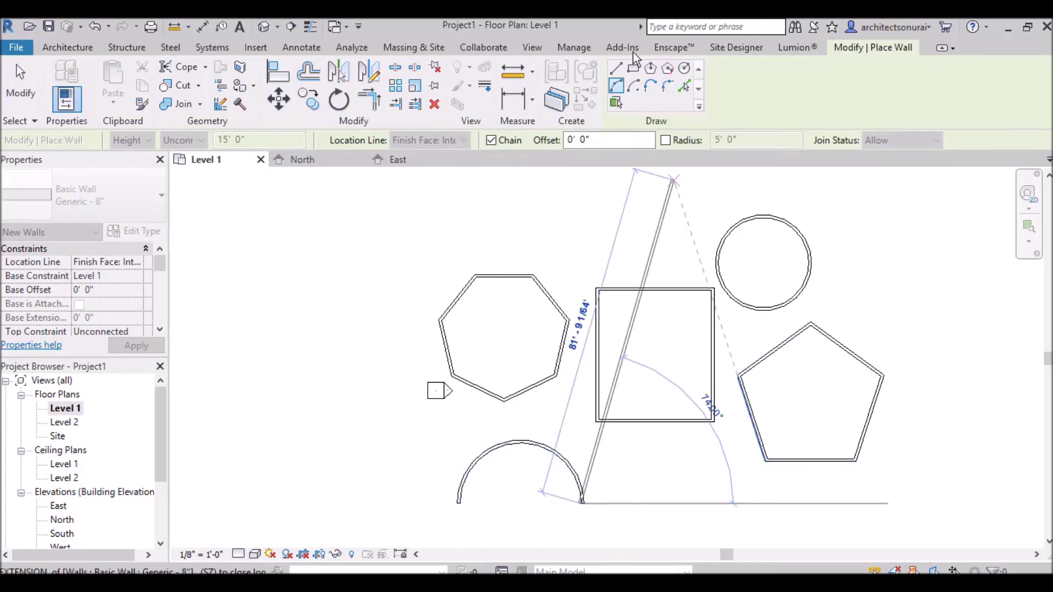
- Draw a semicircular wall as a Center-Ends arc with a radius of about 21'-0" above and to the right of the pentagon
left_click(634, 87)
scroll(488, 264, "down", 3)
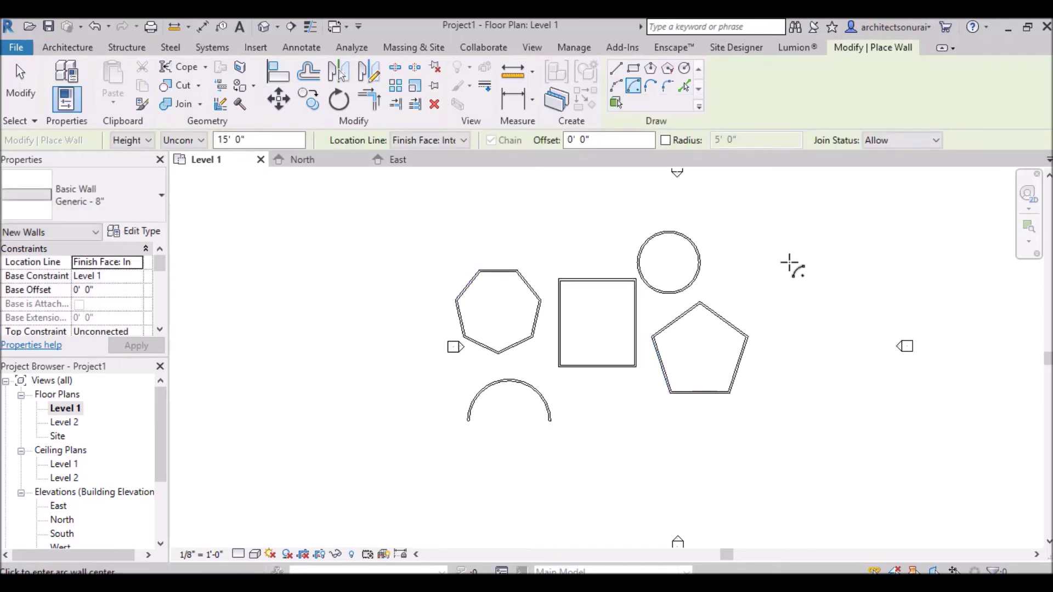
left_click(804, 281)
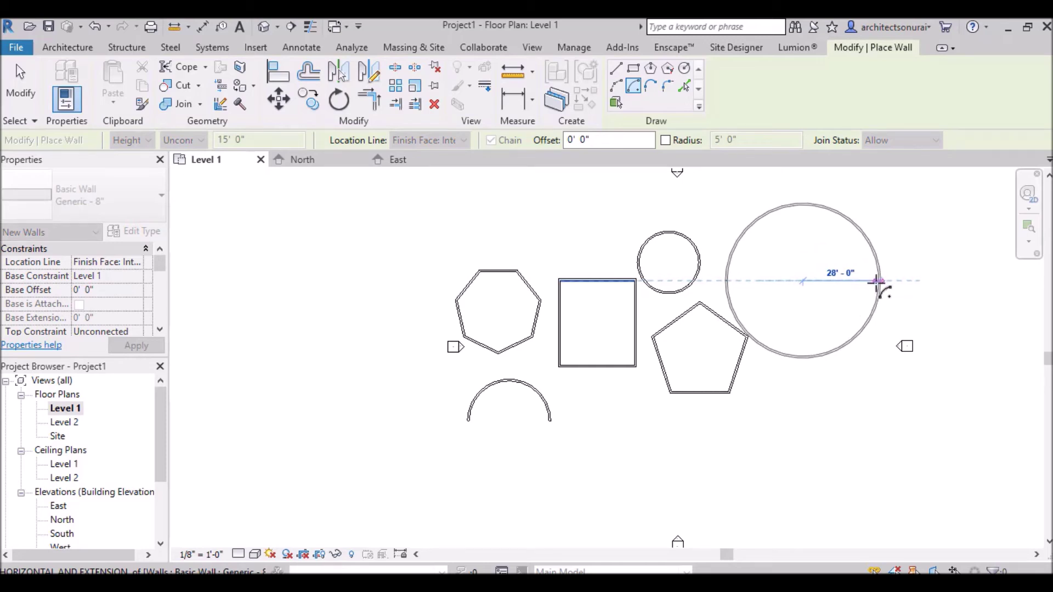
scroll(870, 281, "up", 4)
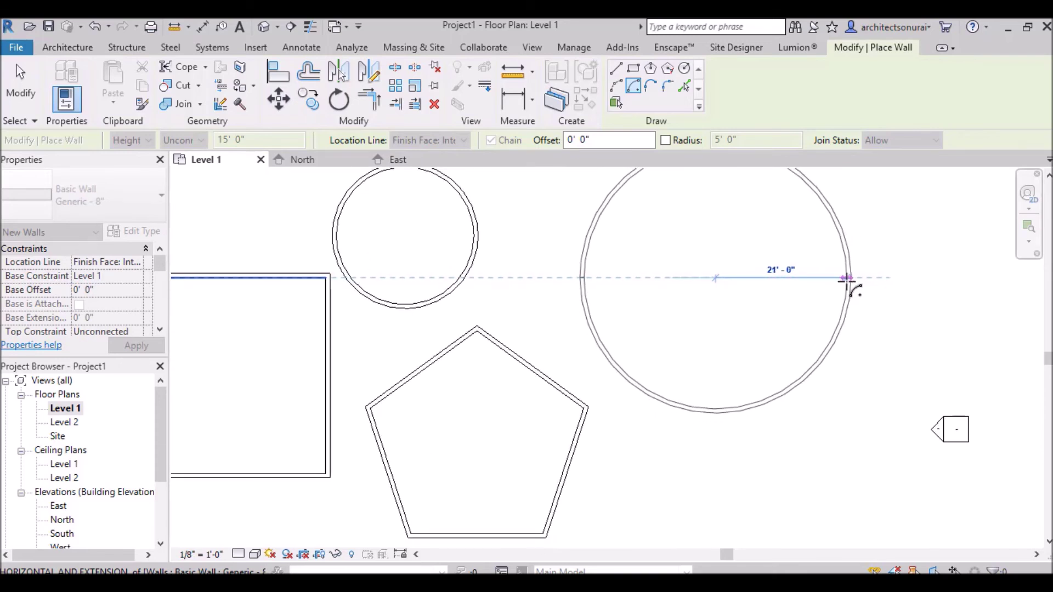
left_click(846, 279)
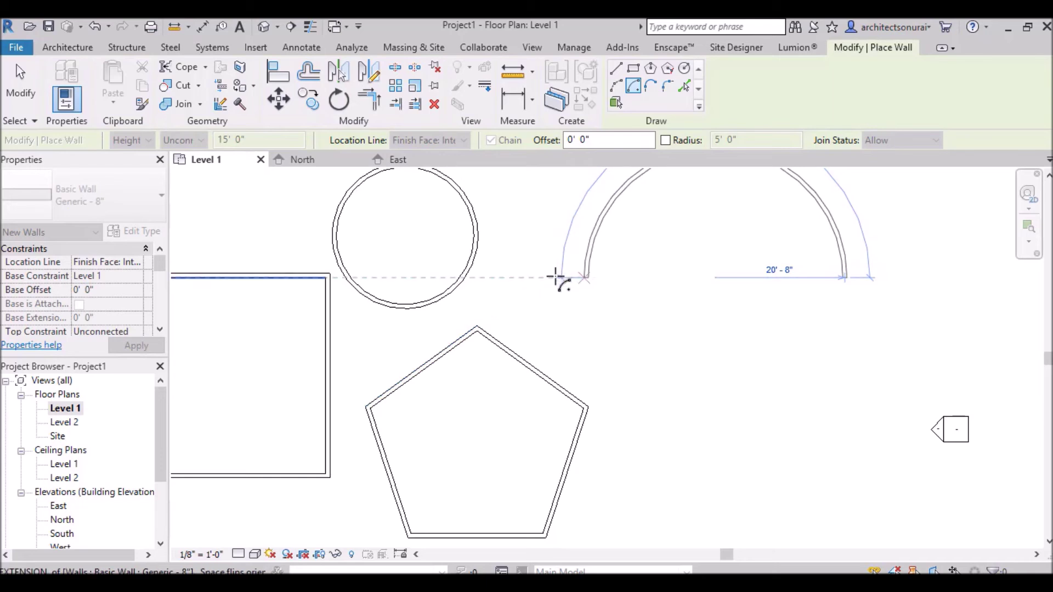
left_click(556, 278)
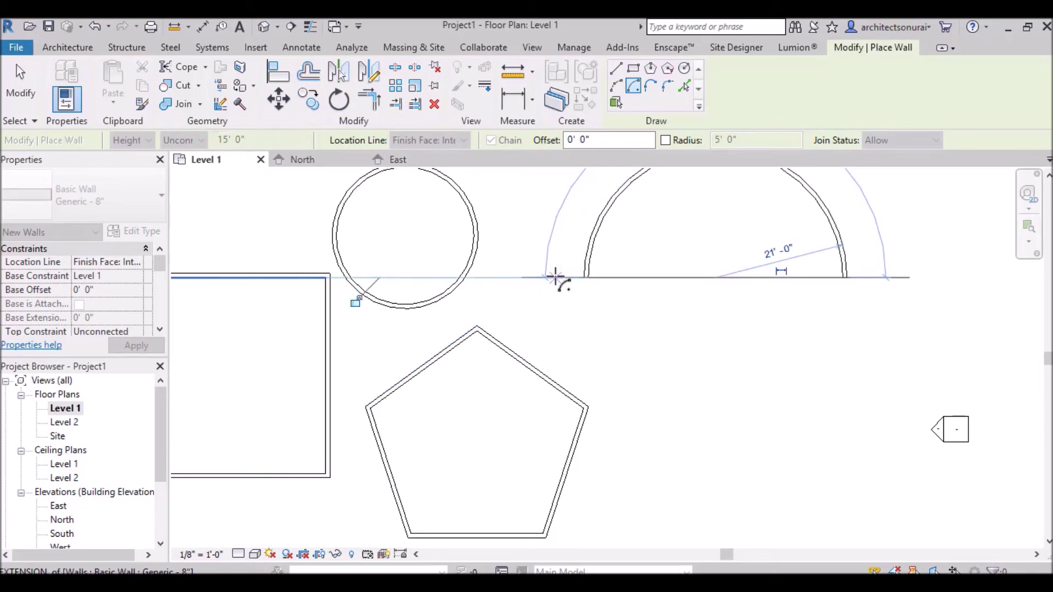
left_click(841, 284)
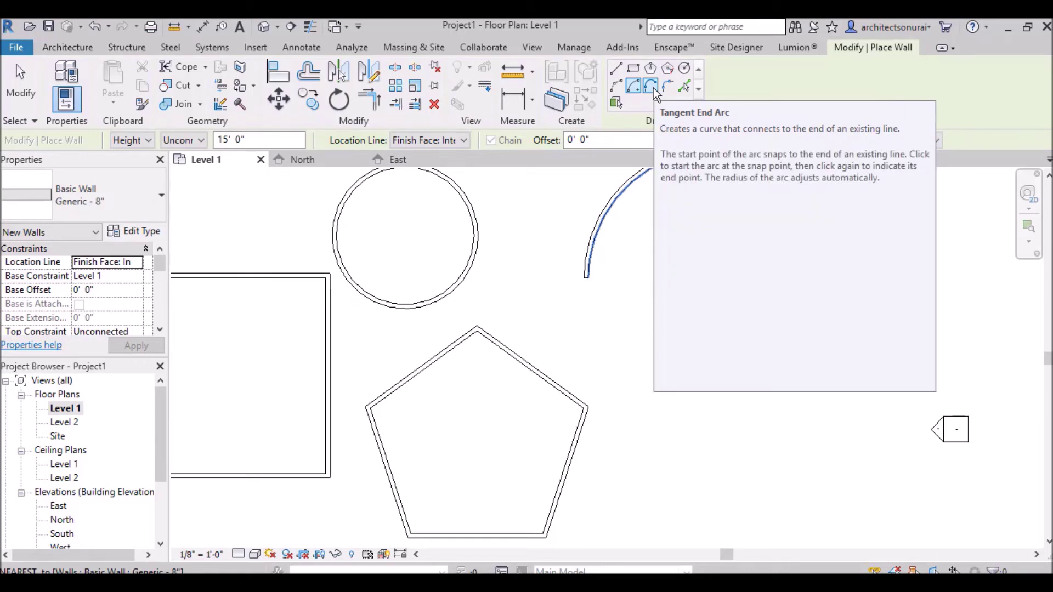
left_click(652, 86)
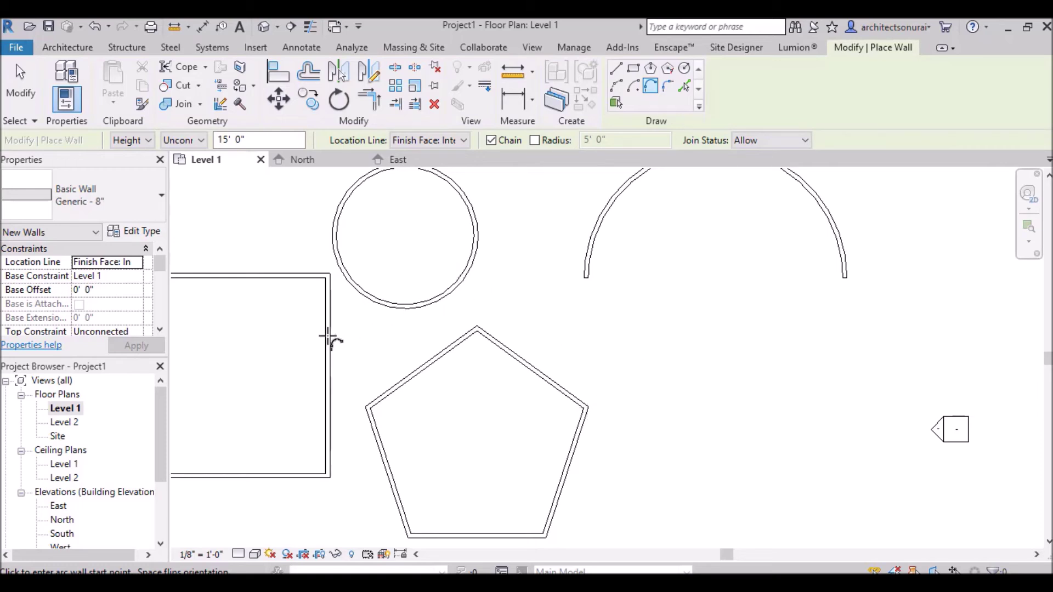
key("Escape")
key("Escape")
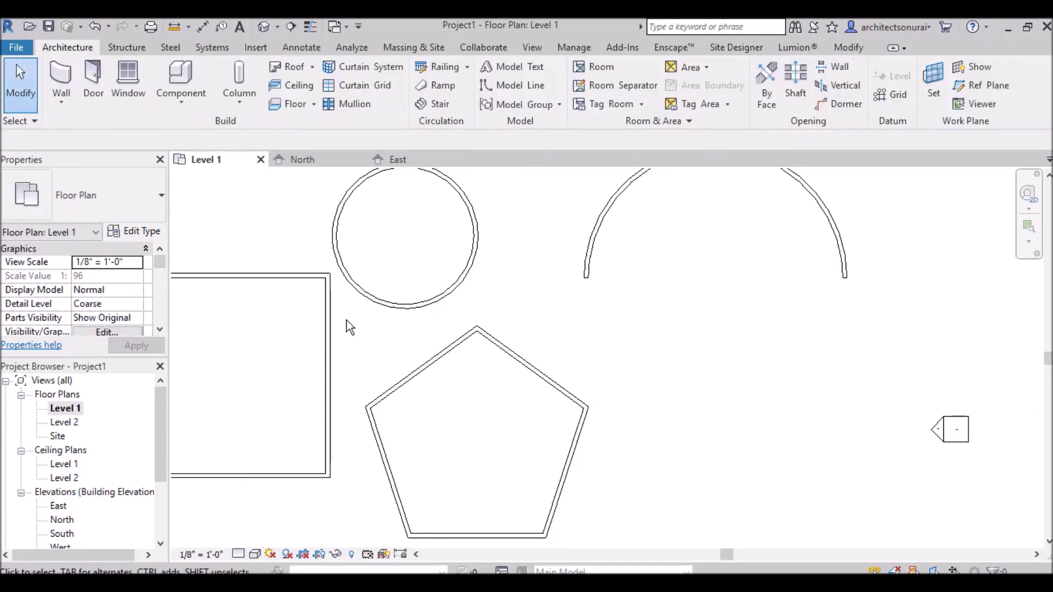
- Draw a winding chain of walls as Tangent End arcs, starting from the left end of the 21' radius arc wall
left_click(58, 81)
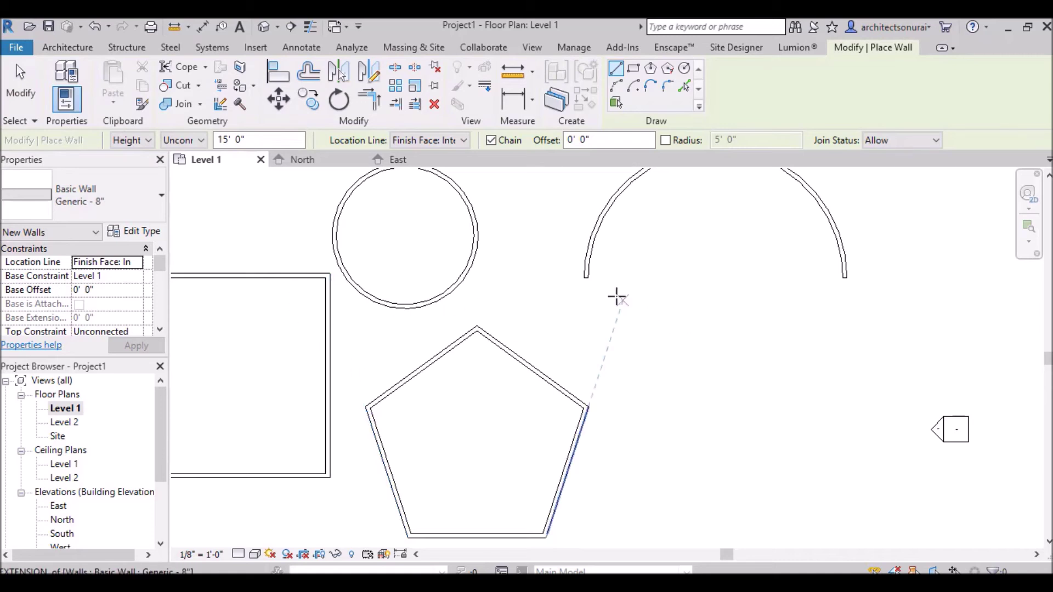
left_click(649, 87)
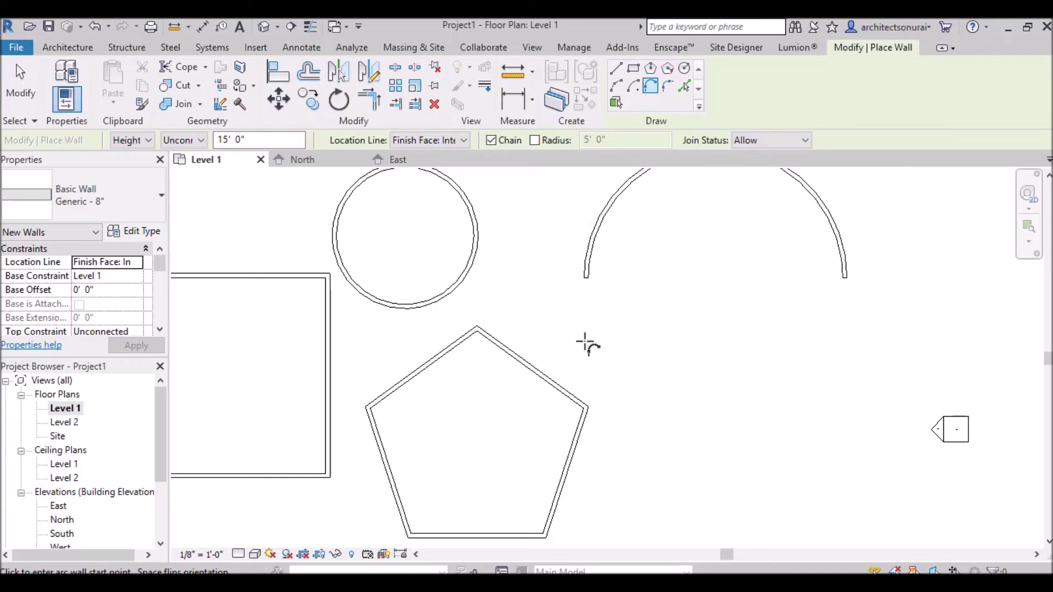
scroll(588, 344, "down", 2)
left_click(642, 234)
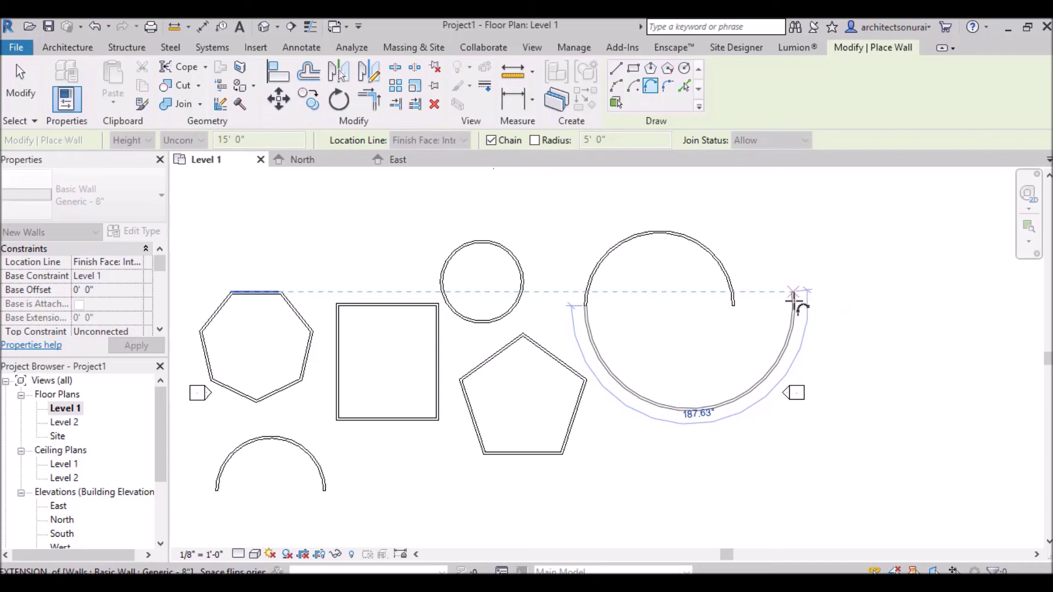
left_click(783, 346)
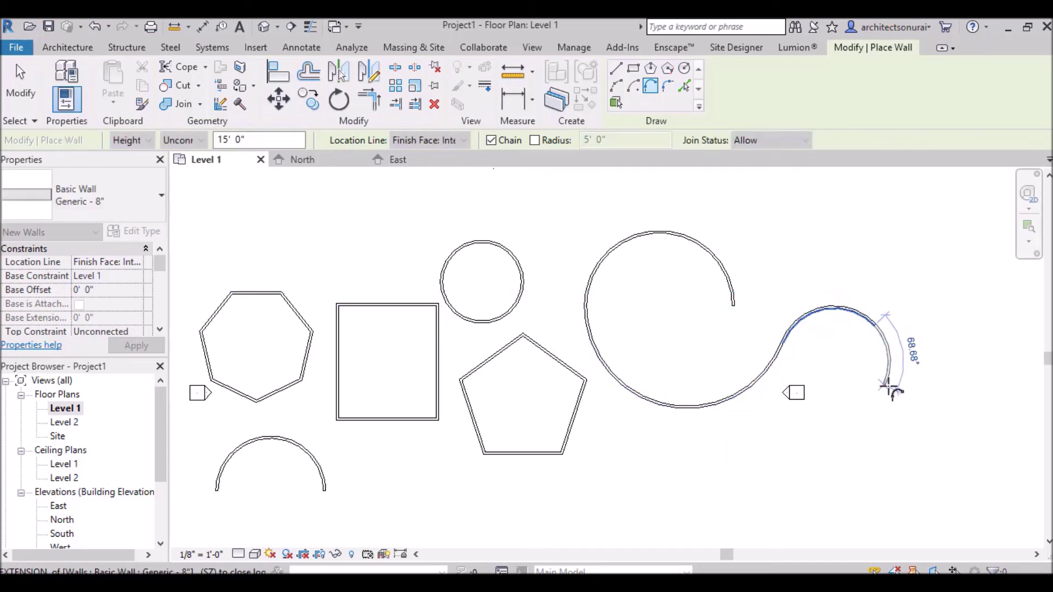
left_click(880, 407)
left_click(941, 491)
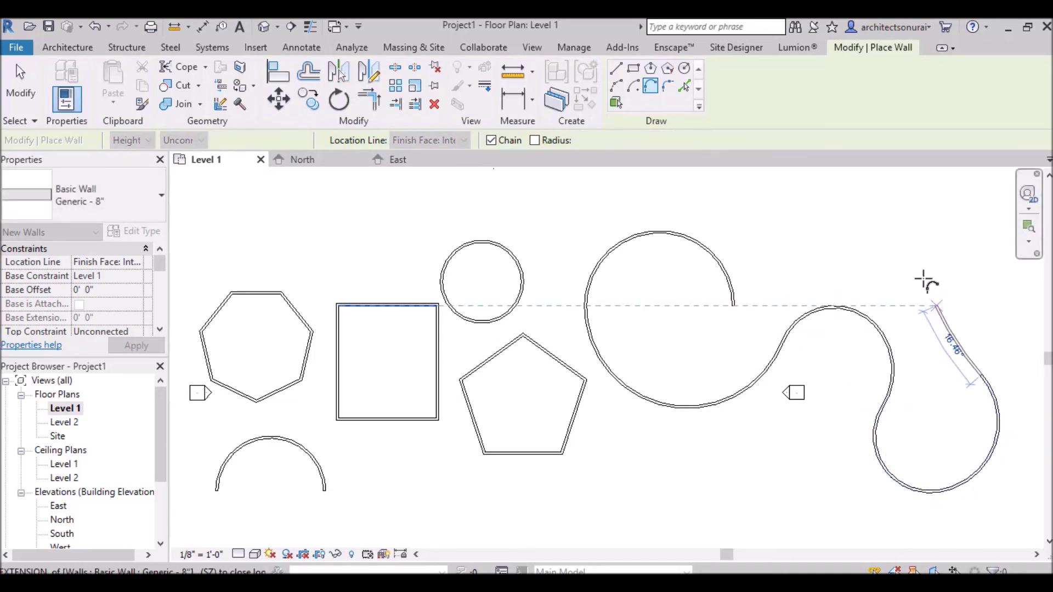
left_click(903, 271)
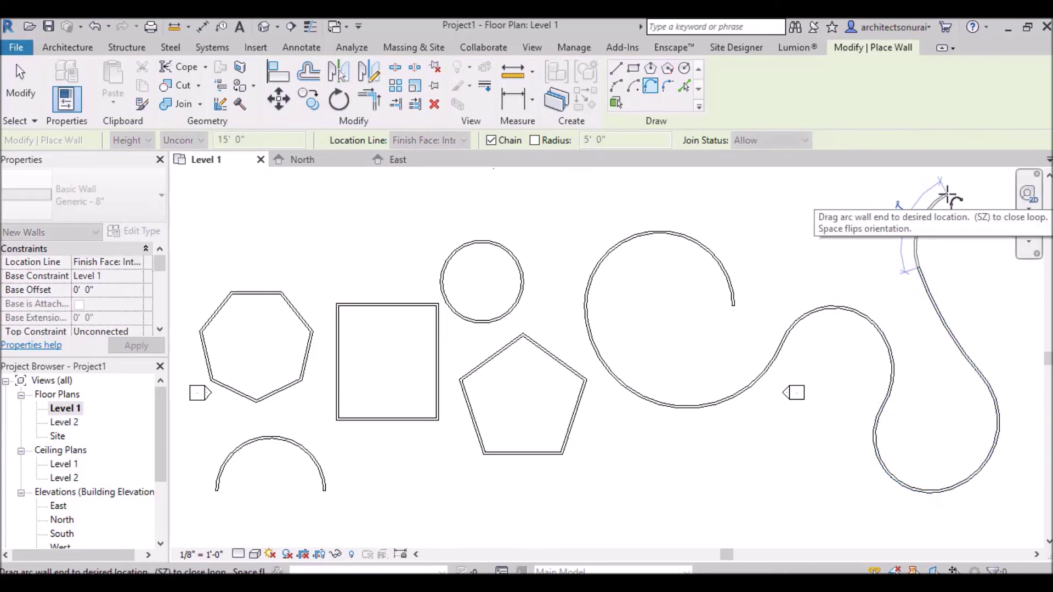
left_click(940, 190)
scroll(859, 178, "down", 2)
scroll(860, 177, "down", 2)
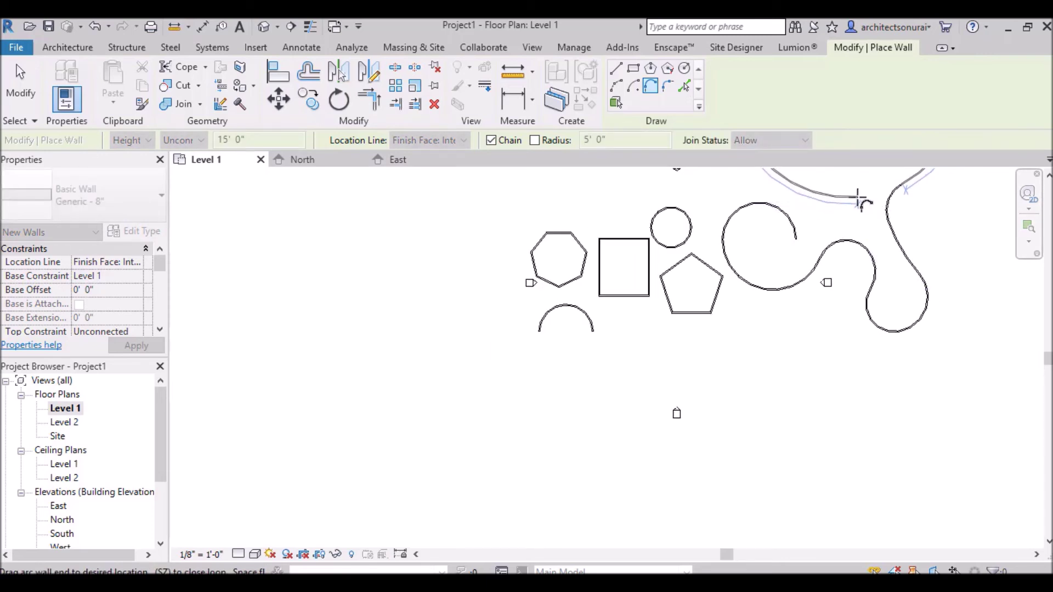
key("Escape")
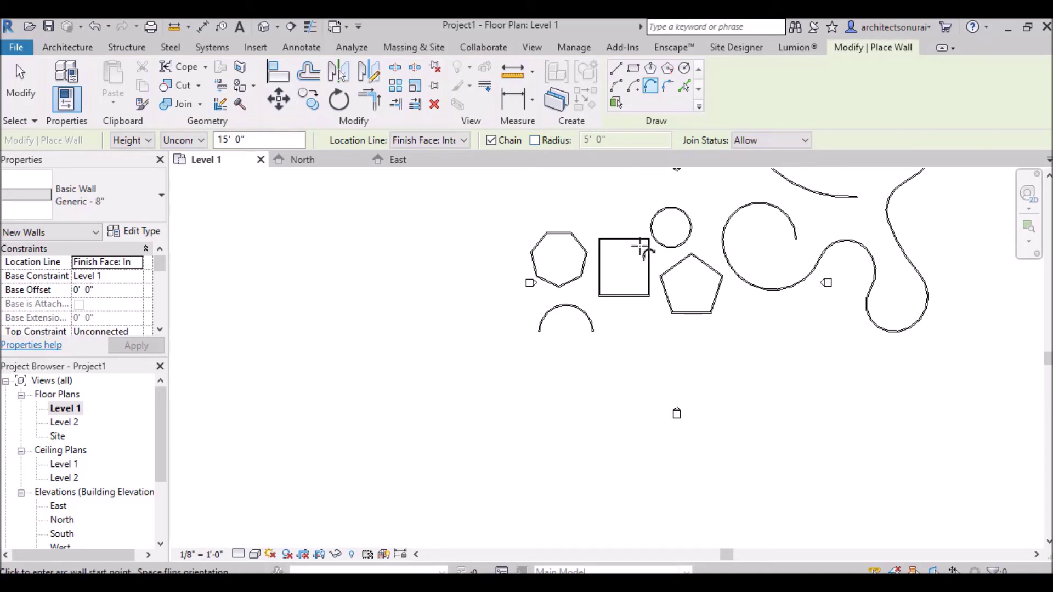
- Round the rectangle's upper-left wall corner with a Fillet Arc of about 22'-2" radius
scroll(636, 246, "up", 1)
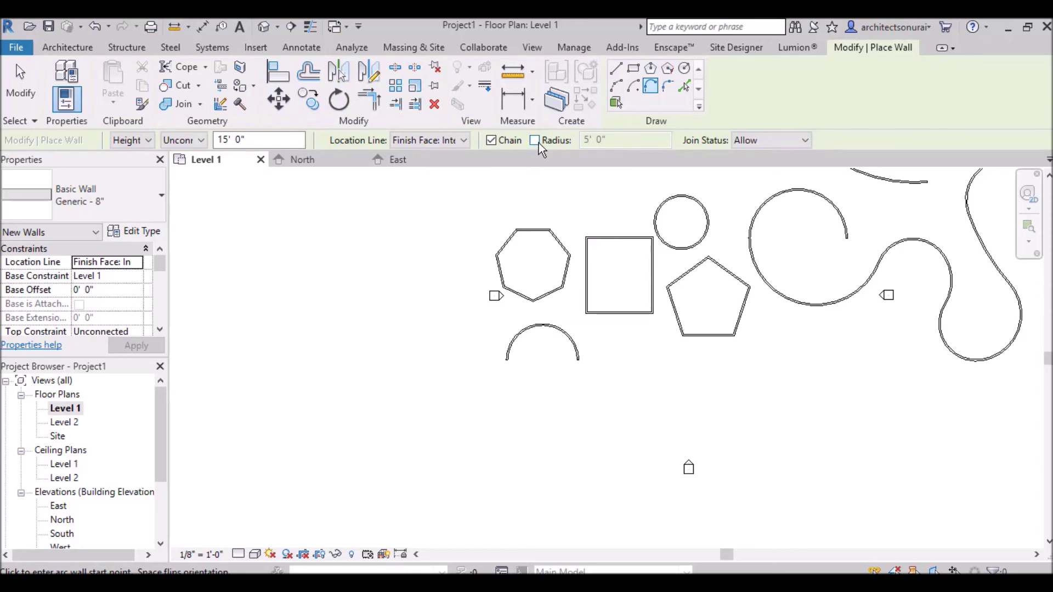
scroll(610, 254, "up", 2)
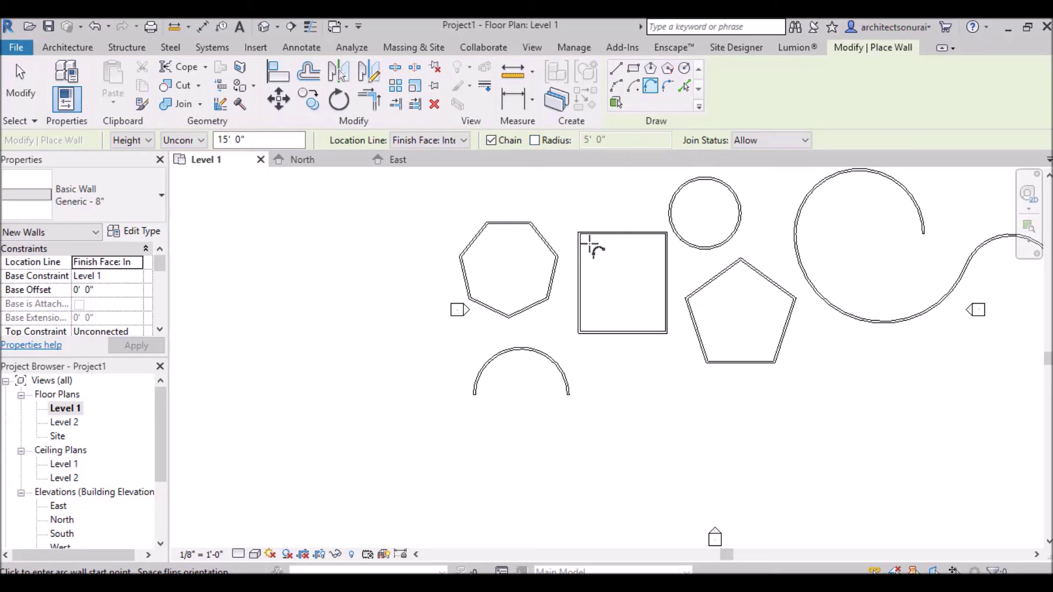
scroll(591, 241, "up", 2)
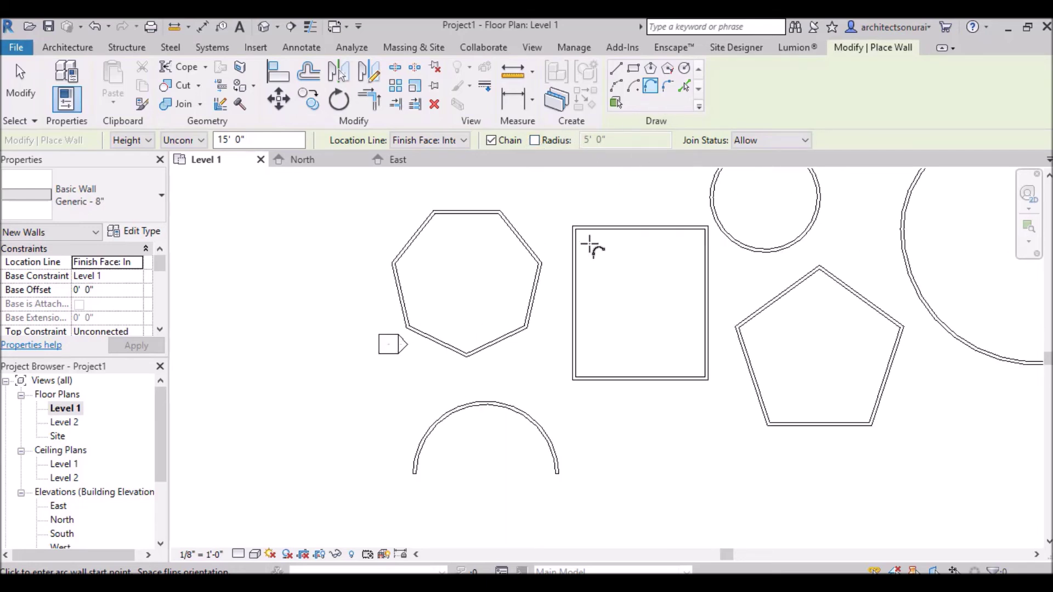
left_click(669, 86)
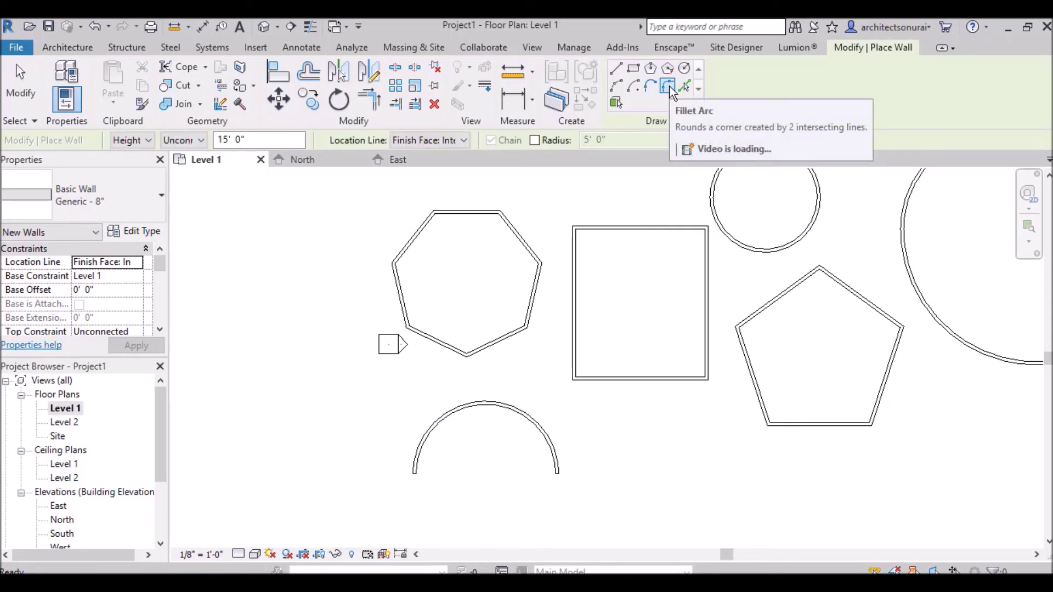
left_click(576, 257)
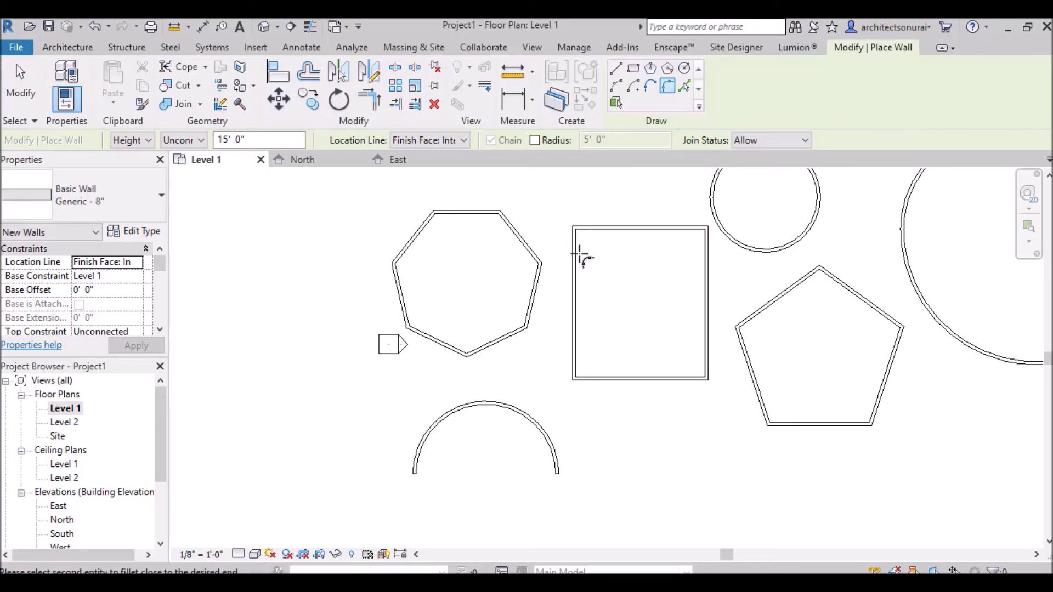
left_click(608, 230)
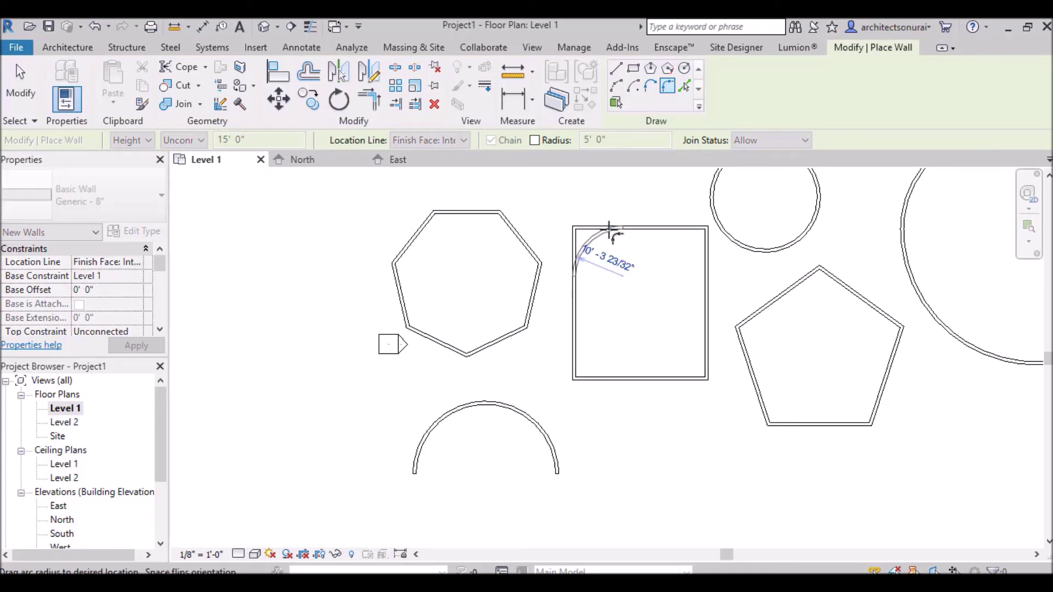
left_click(600, 254)
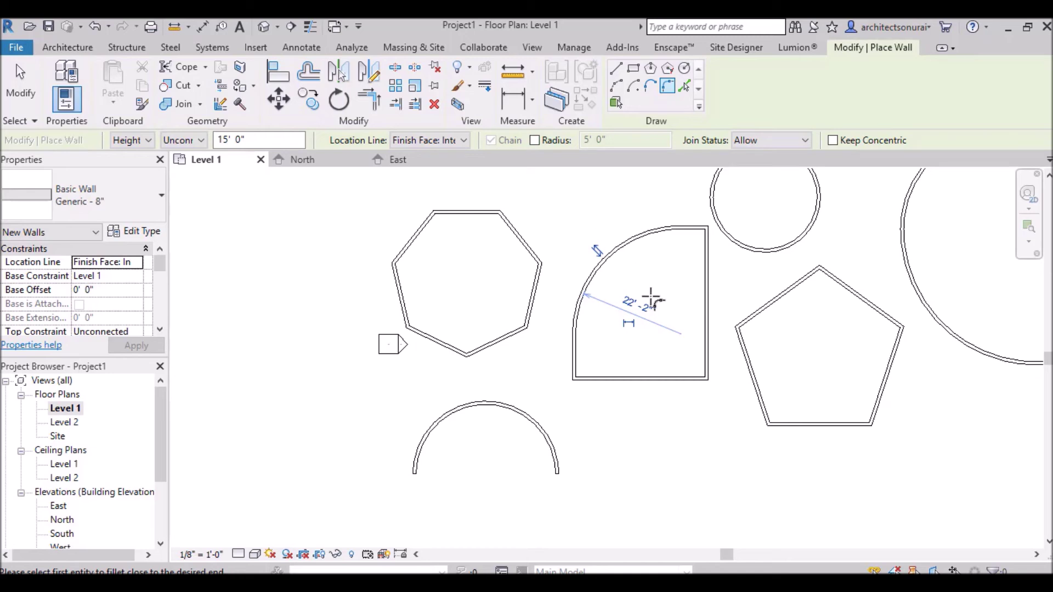
- Round the pentagon's left wall corner with a Fillet Arc of about 20'-8" radius
left_click(746, 356)
left_click(759, 311)
left_click(764, 326)
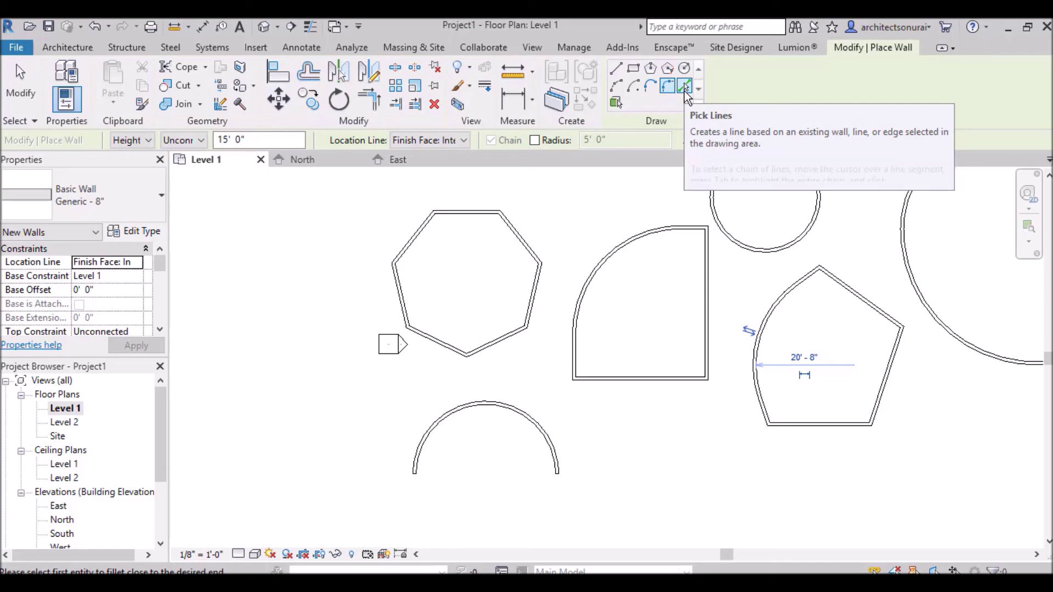
- Draw a horizontal model line in the empty area above the heptagon and end the line command
scroll(641, 400, "down", 4)
scroll(642, 400, "down", 2)
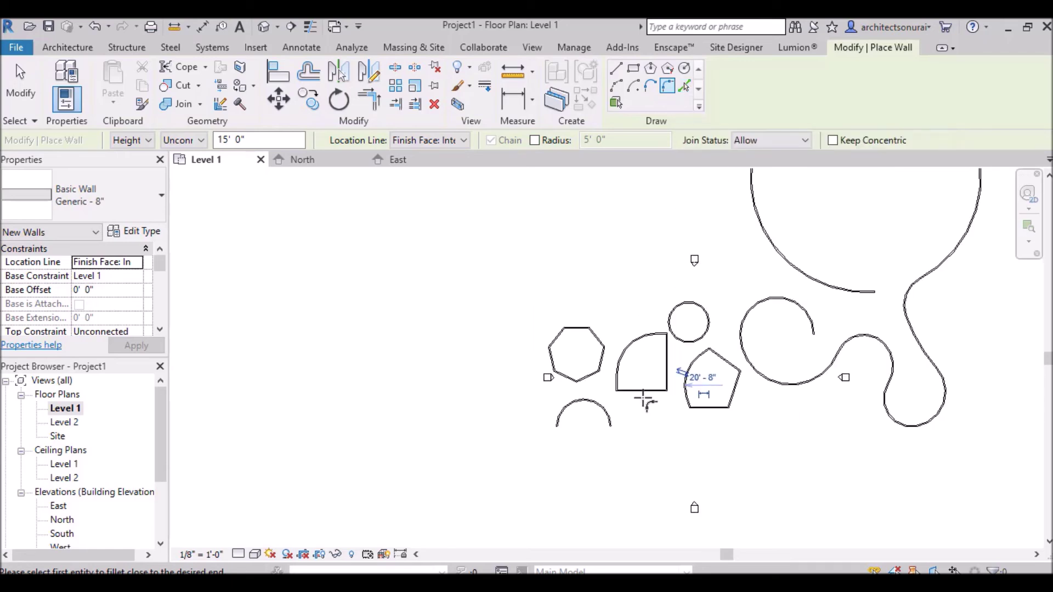
scroll(612, 279, "up", 2)
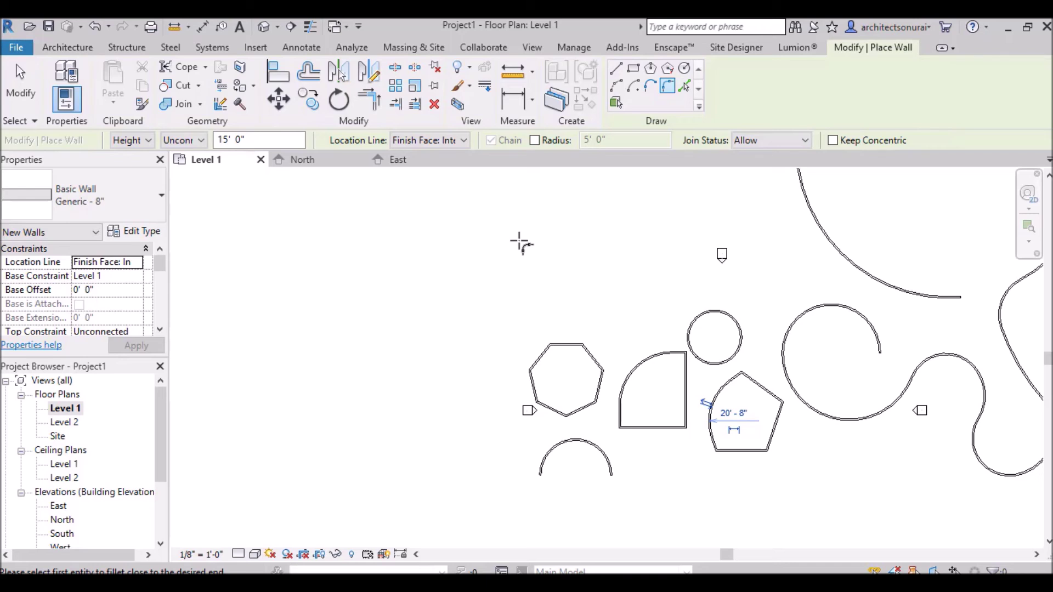
left_click(52, 45)
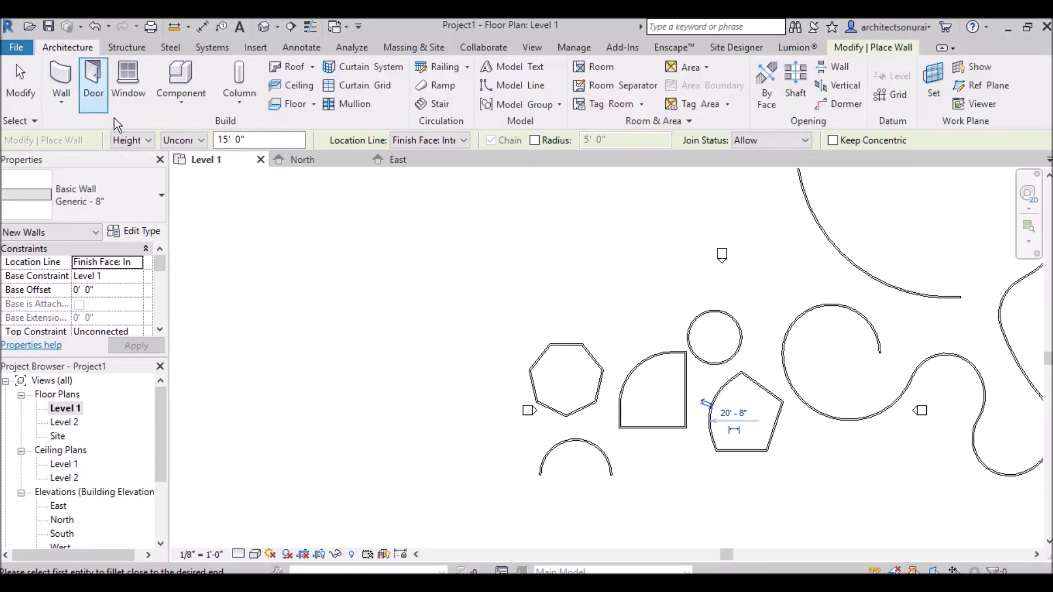
left_click(523, 92)
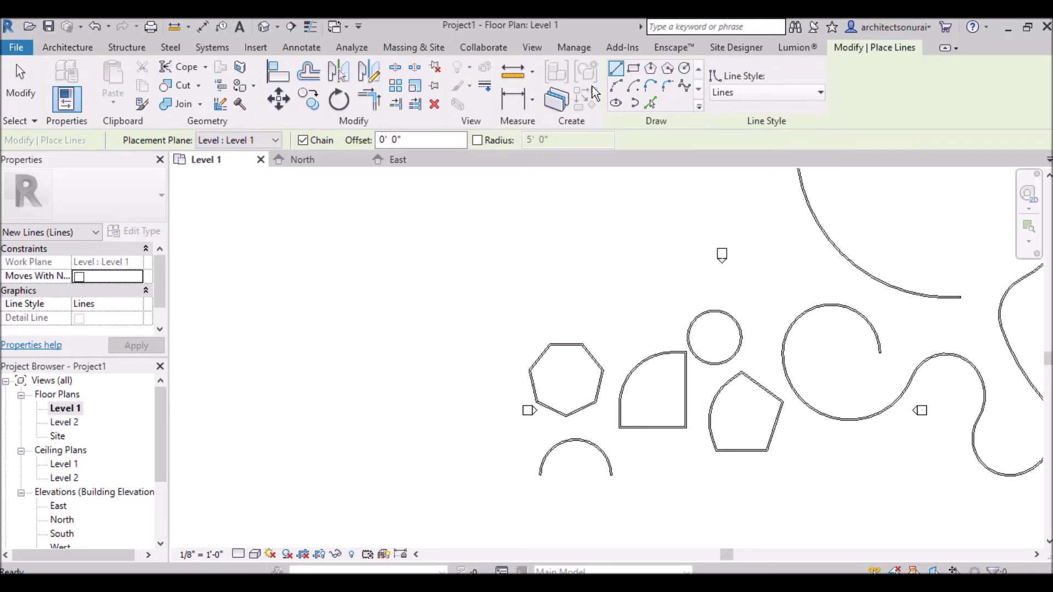
left_click(498, 264)
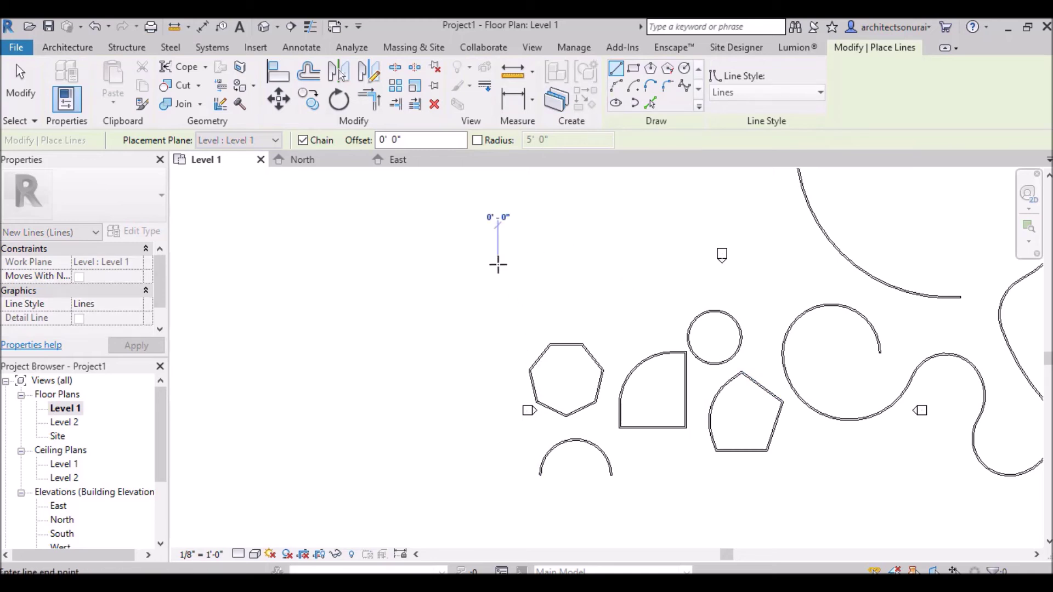
left_click(650, 265)
key("Escape")
key("Escape")
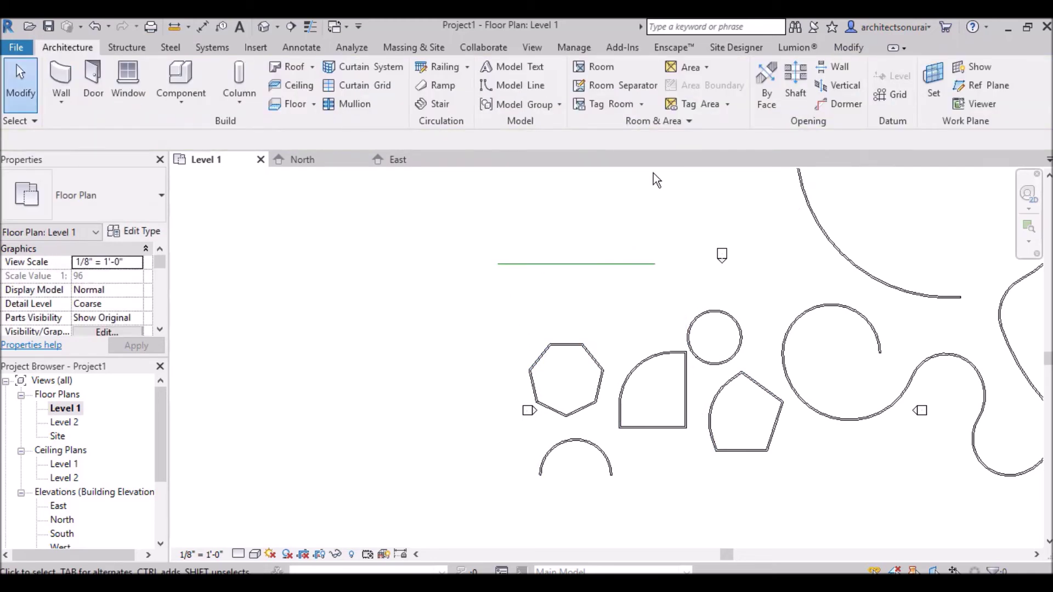
- Place a Generic - 8" architectural wall along the horizontal model line above the heptagon with Pick Lines
left_click(61, 80)
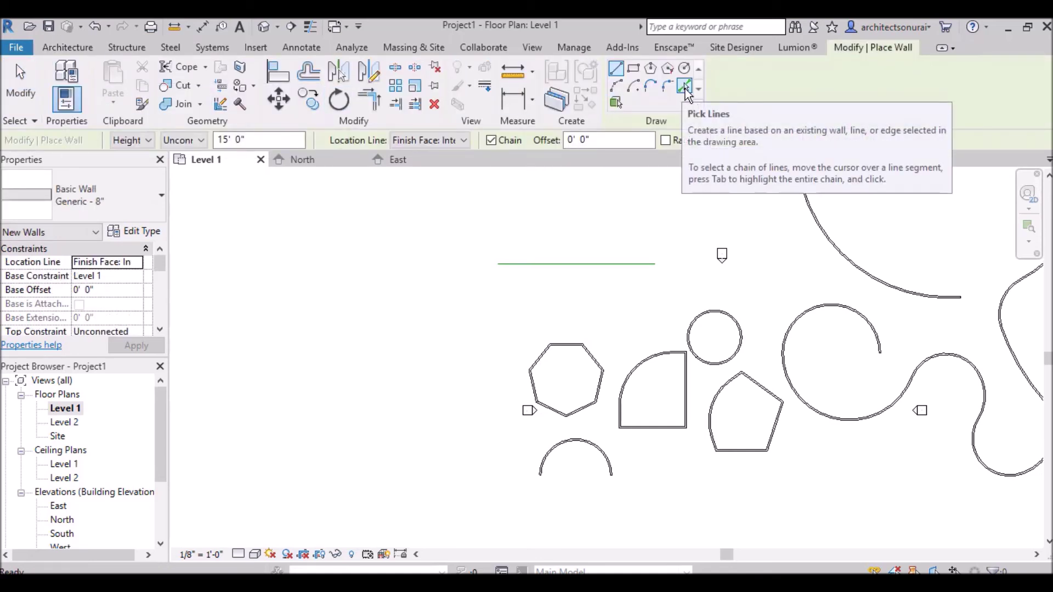
left_click(685, 87)
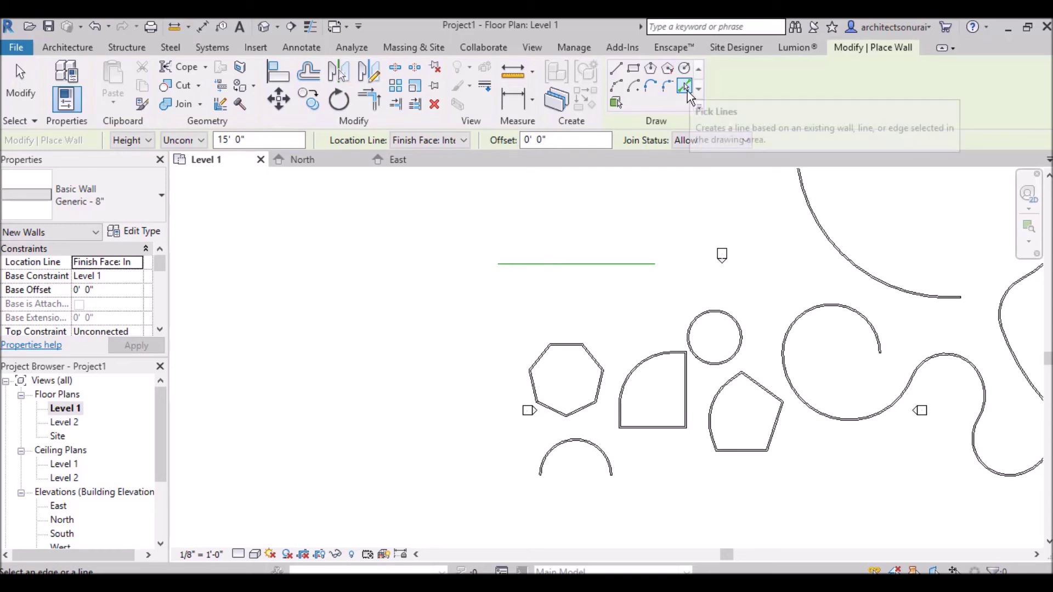
scroll(551, 254, "up", 2)
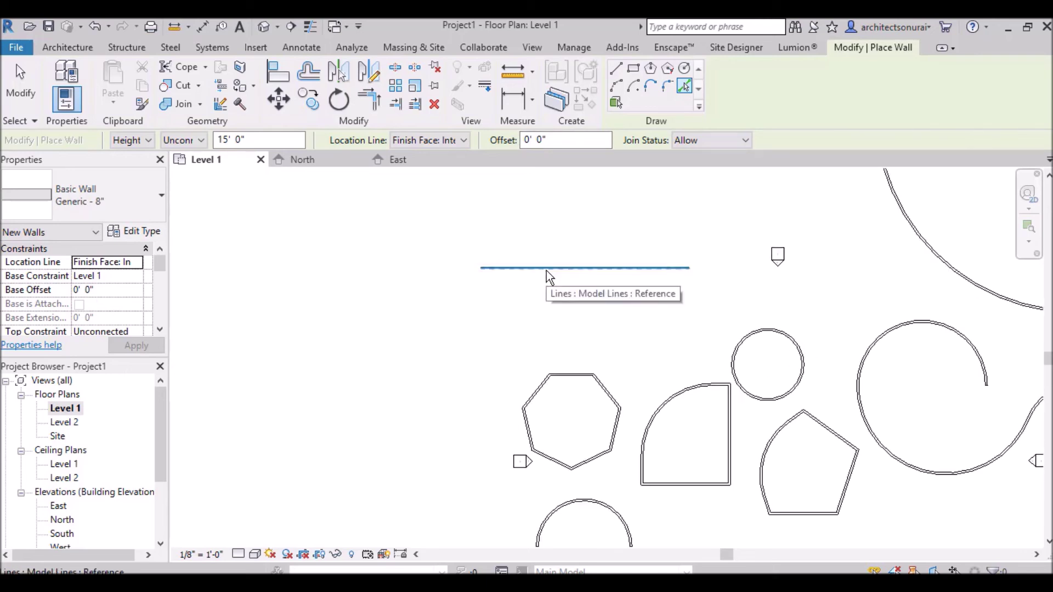
left_click(546, 271)
scroll(495, 282, "up", 2)
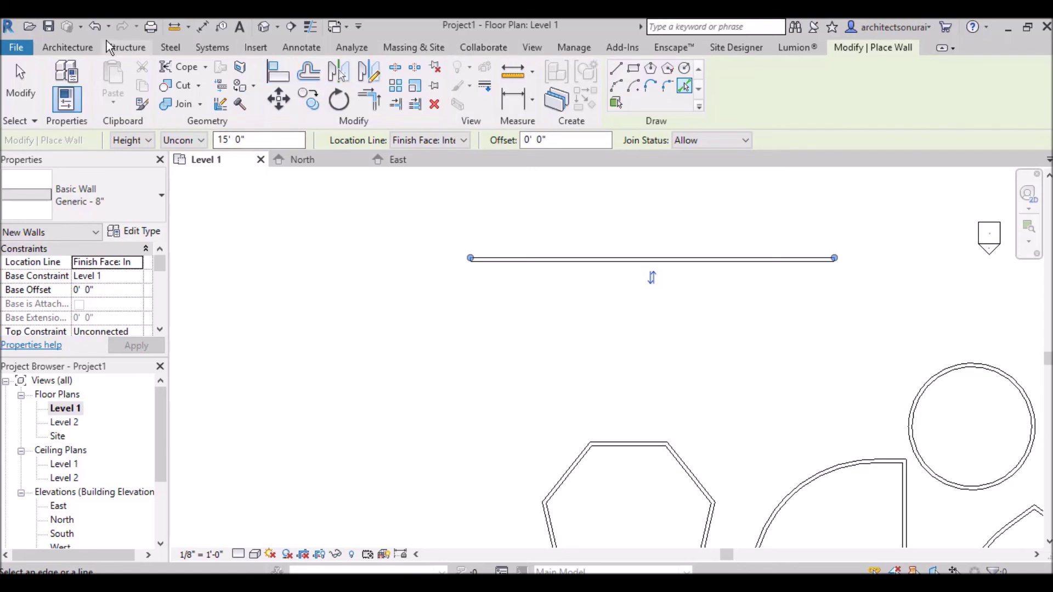
- Draw a model line ellipse between the horizontal wall and the heptagon, with radii of about 17'-6" and 9'-0"
left_click(83, 49)
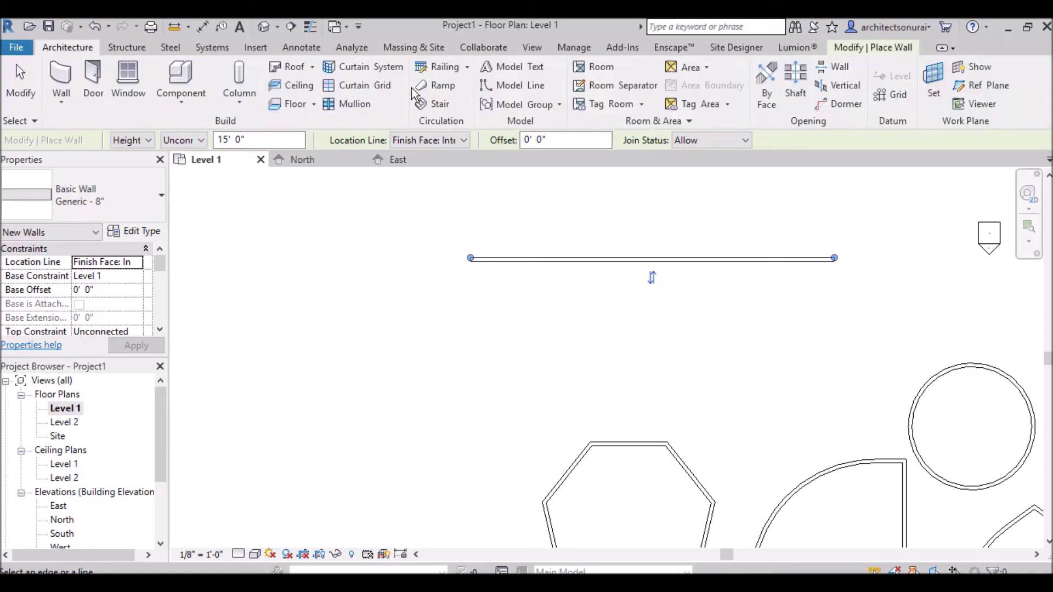
left_click(502, 84)
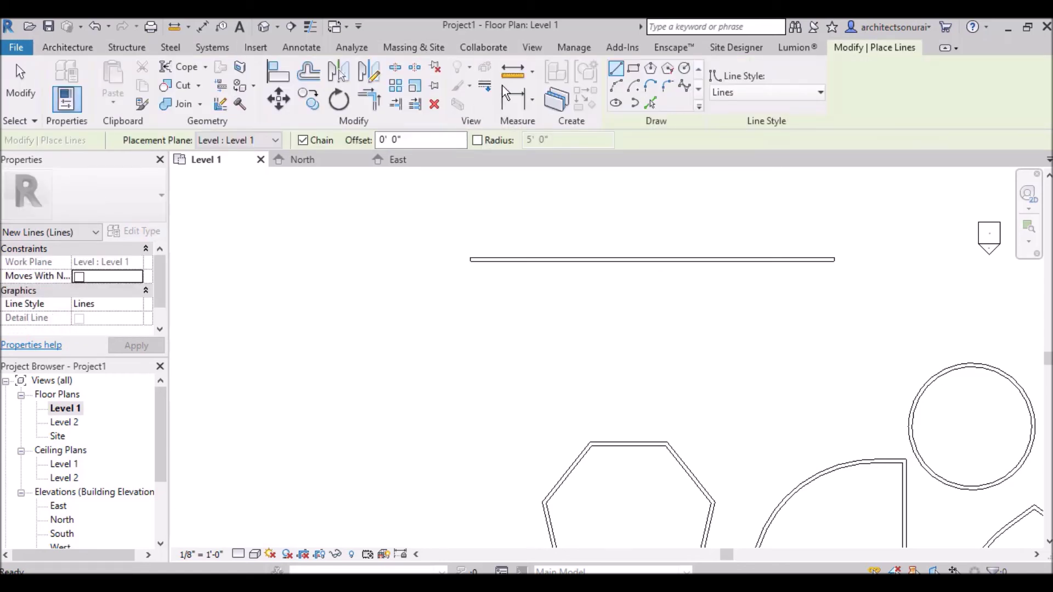
left_click(616, 102)
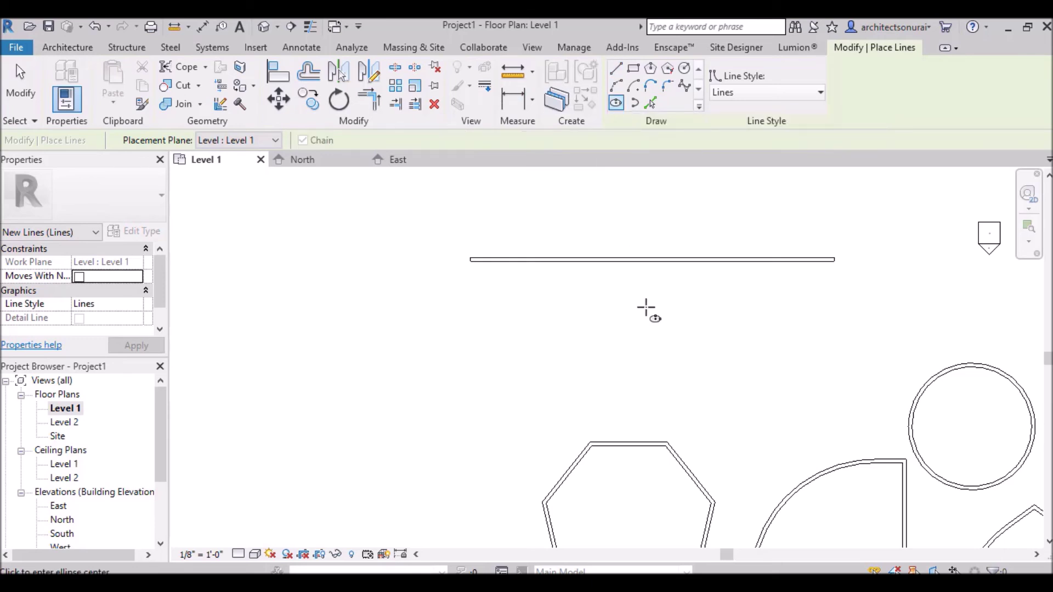
left_click(682, 347)
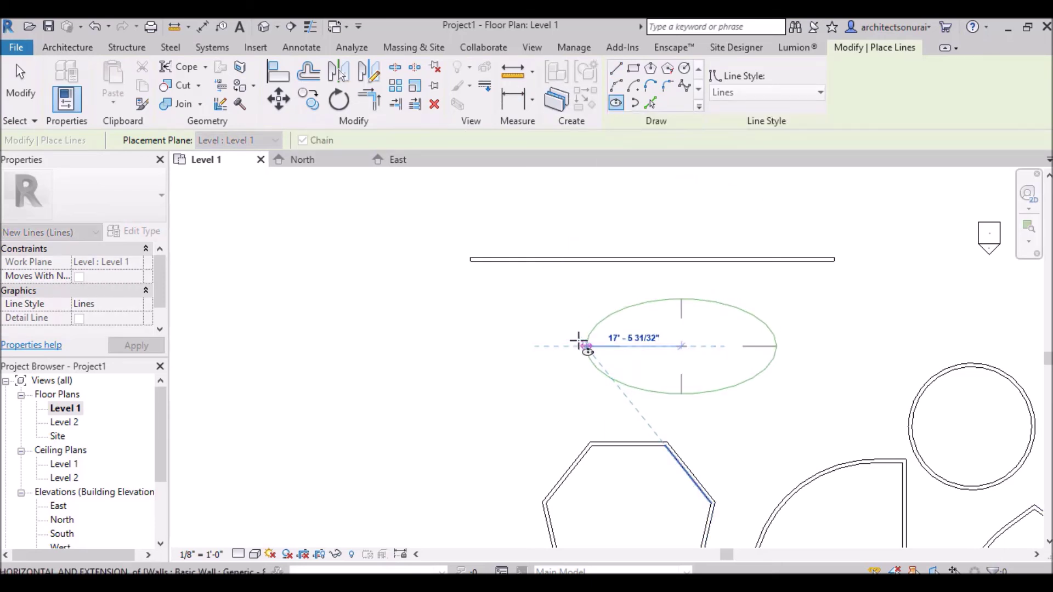
left_click(579, 342)
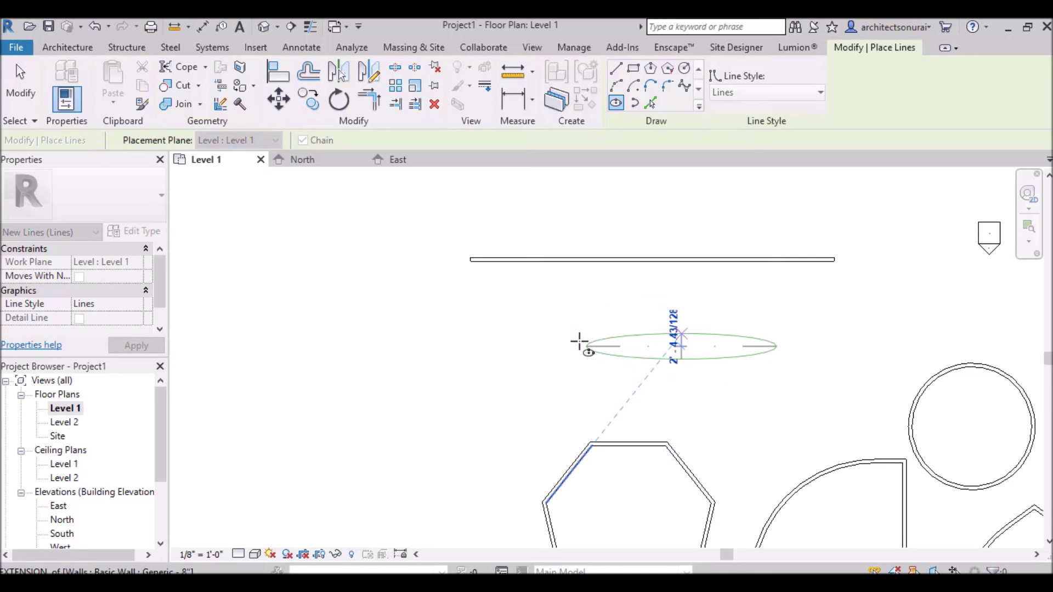
left_click(586, 395)
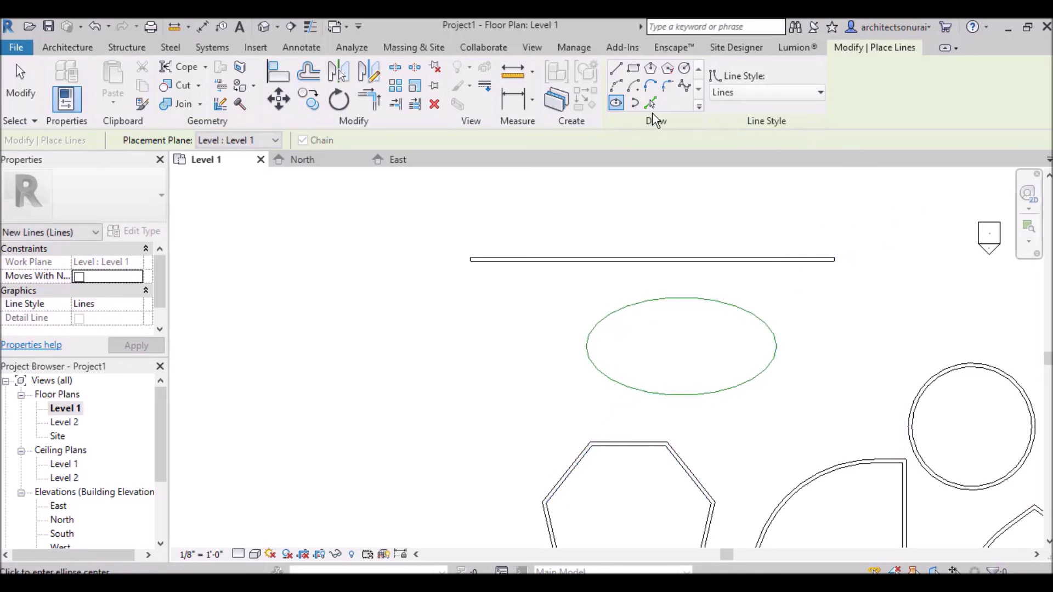
- Try to place an architectural wall along the ellipse model line with Pick Lines, and clear the selection
left_click(55, 48)
left_click(54, 74)
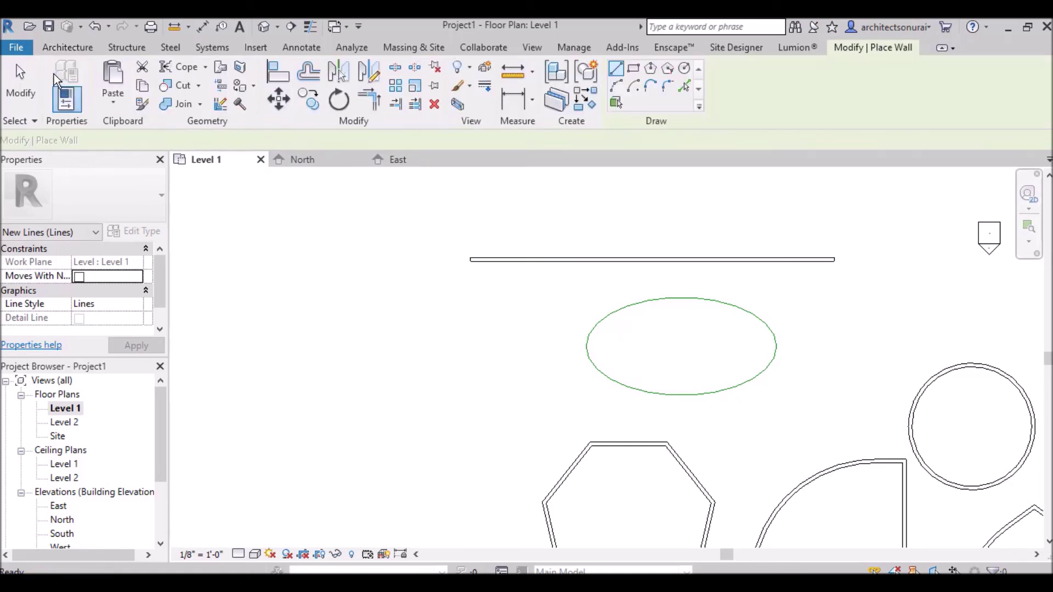
left_click(685, 87)
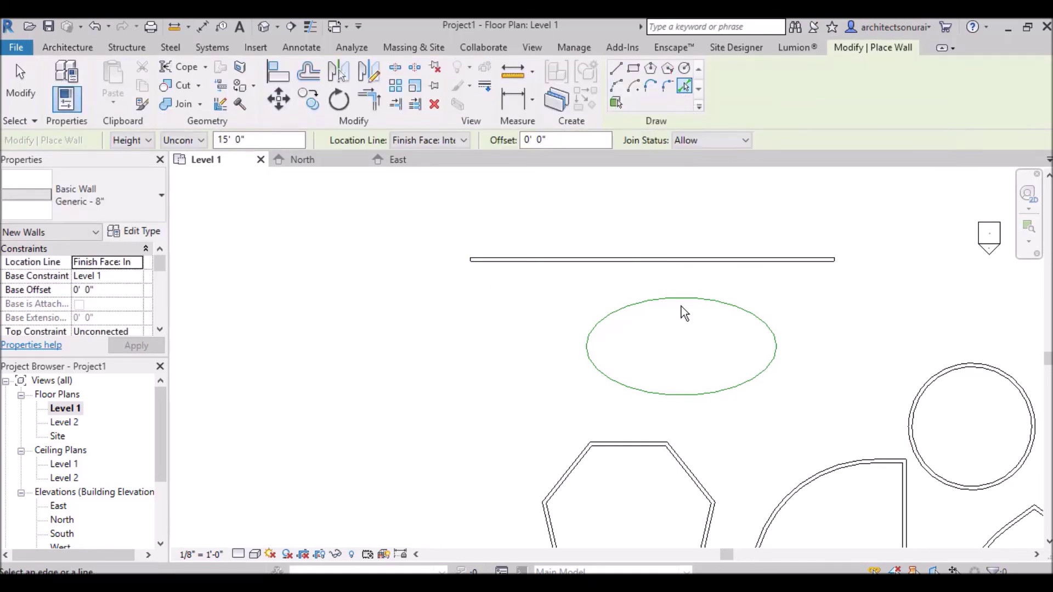
scroll(685, 302, "up", 3)
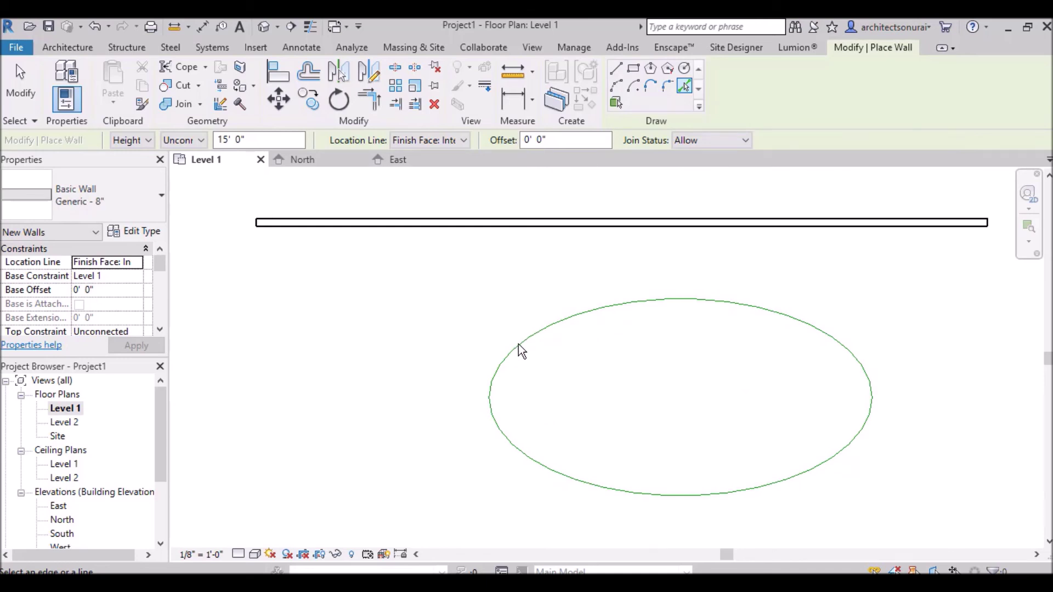
scroll(607, 353, "down", 3)
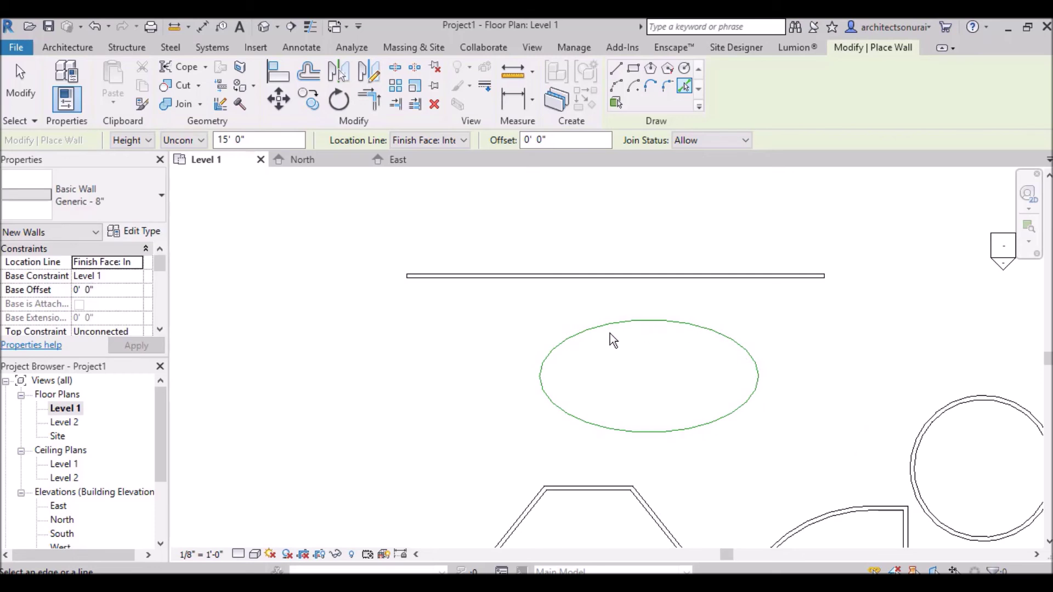
key("Escape")
left_click(578, 335)
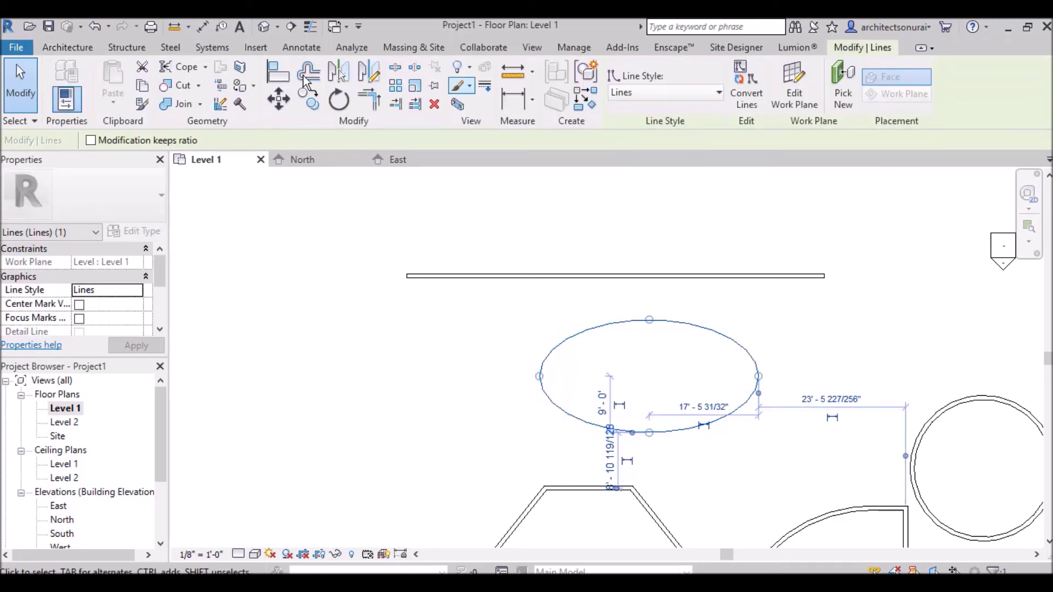
left_click(55, 51)
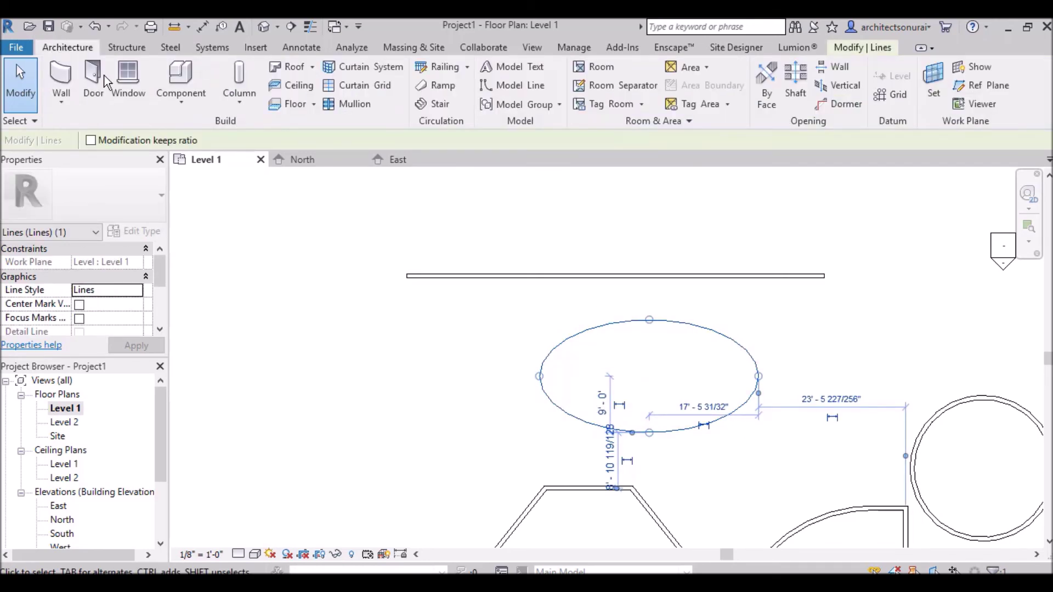
key("Escape")
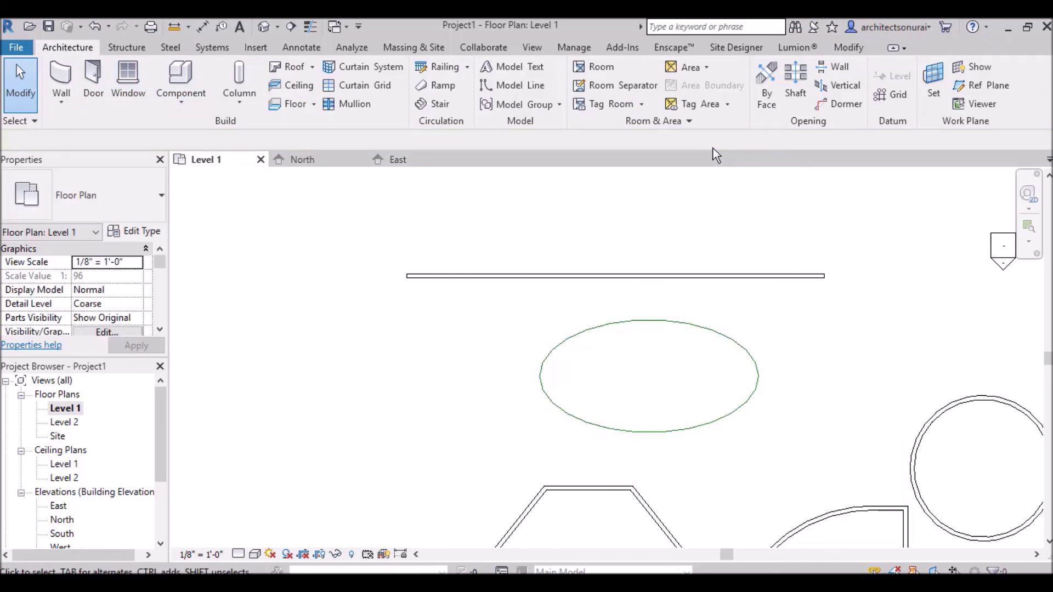
- Place a wall with Pick Lines along an arc model line to the left of the ellipse
left_click(707, 329)
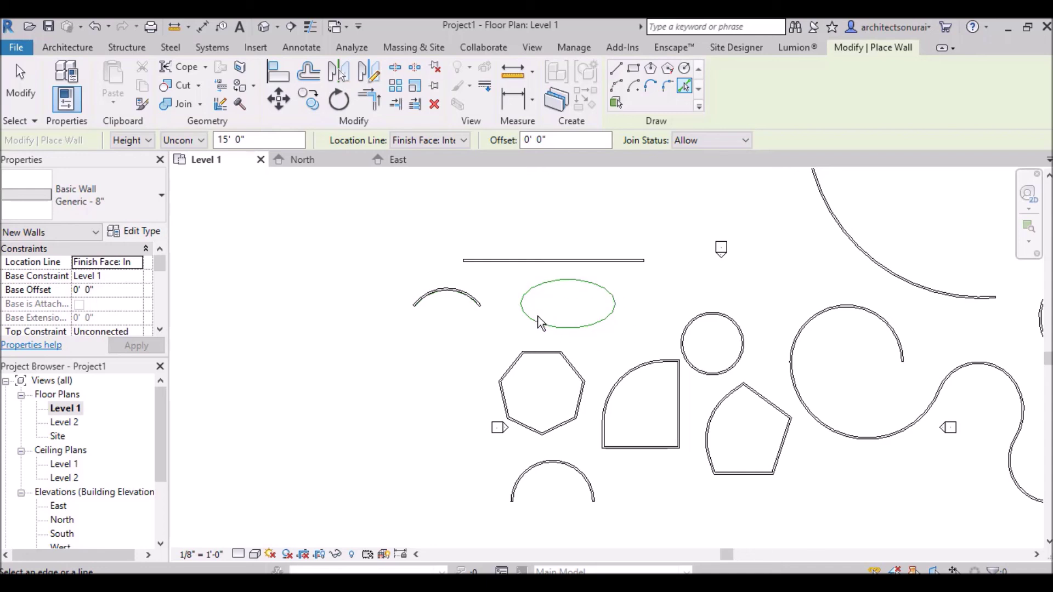
scroll(626, 293, "up", 2)
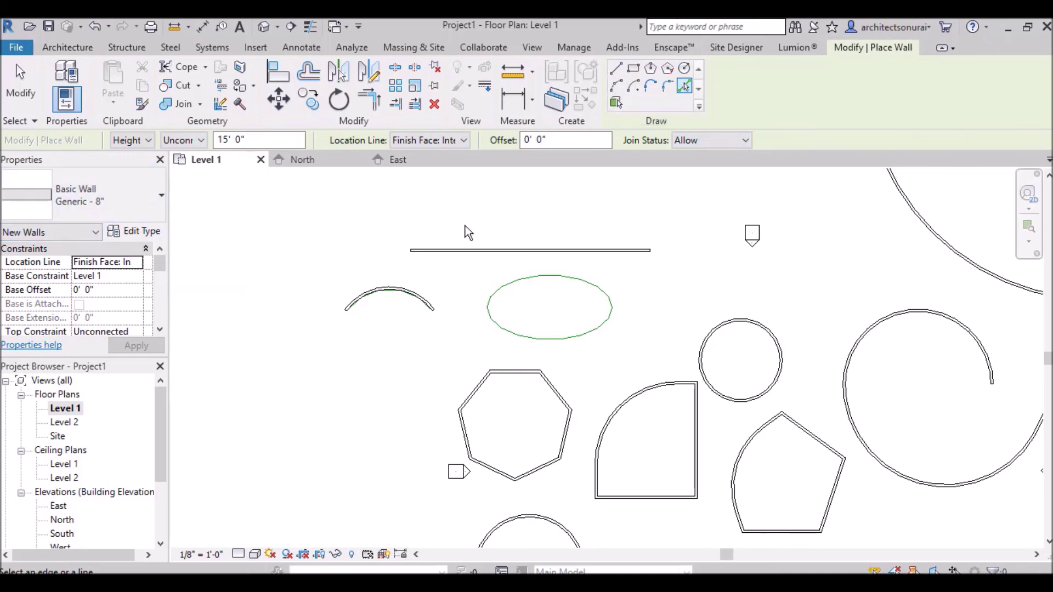
scroll(464, 230, "down", 5)
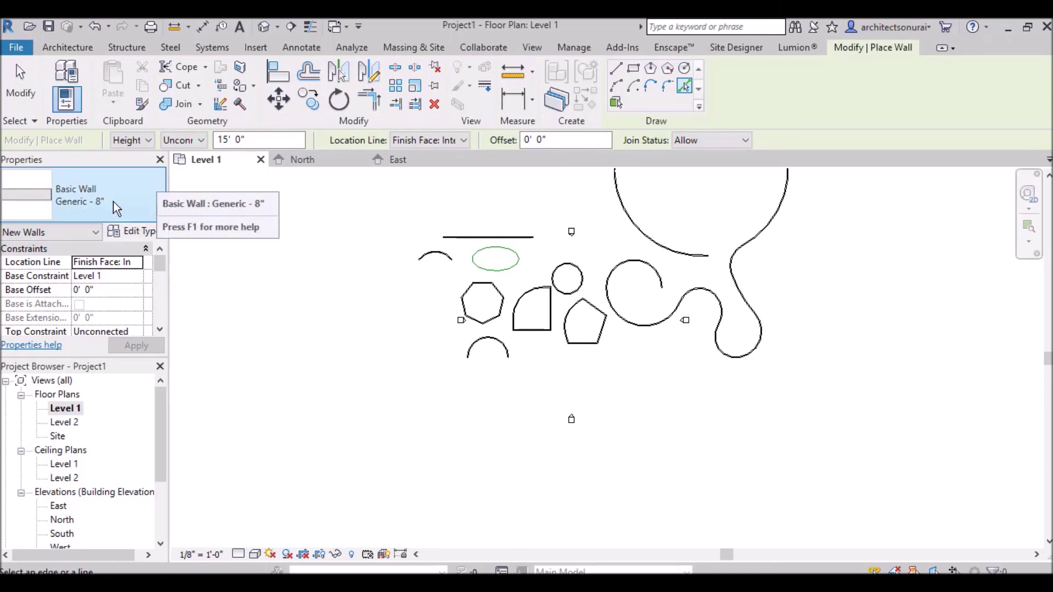
- Set the wall type to Generic - 12" and end the wall command
left_click(114, 210)
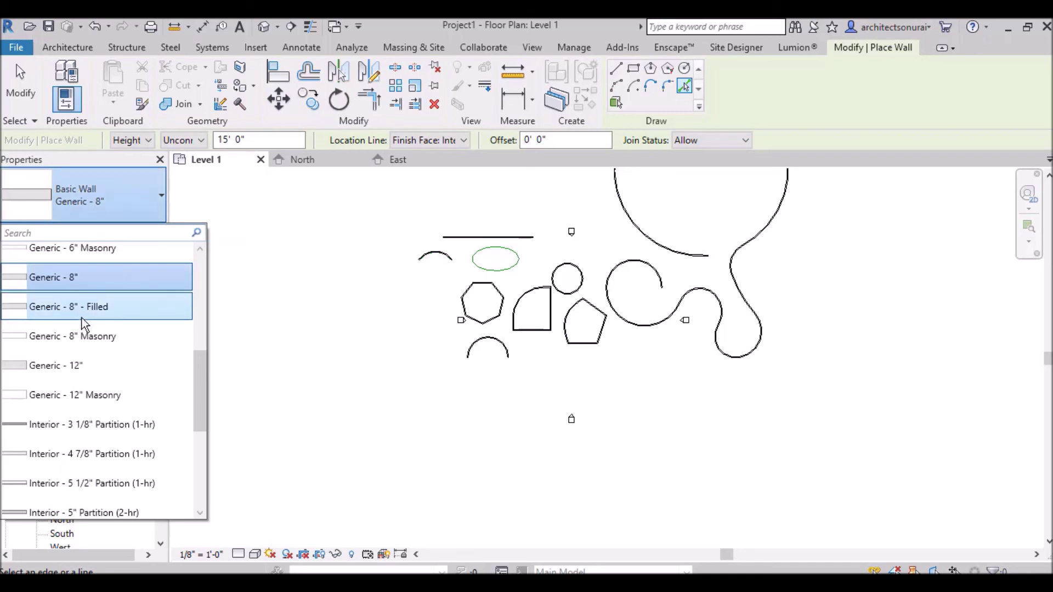
left_click(77, 371)
scroll(652, 419, "up", 3)
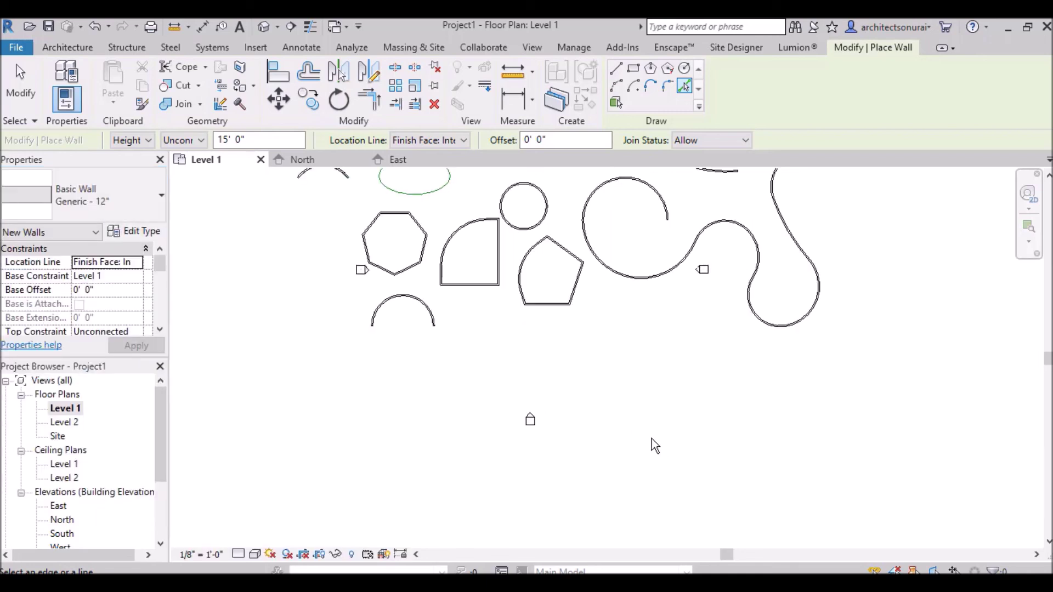
key("Escape")
key("Escape")
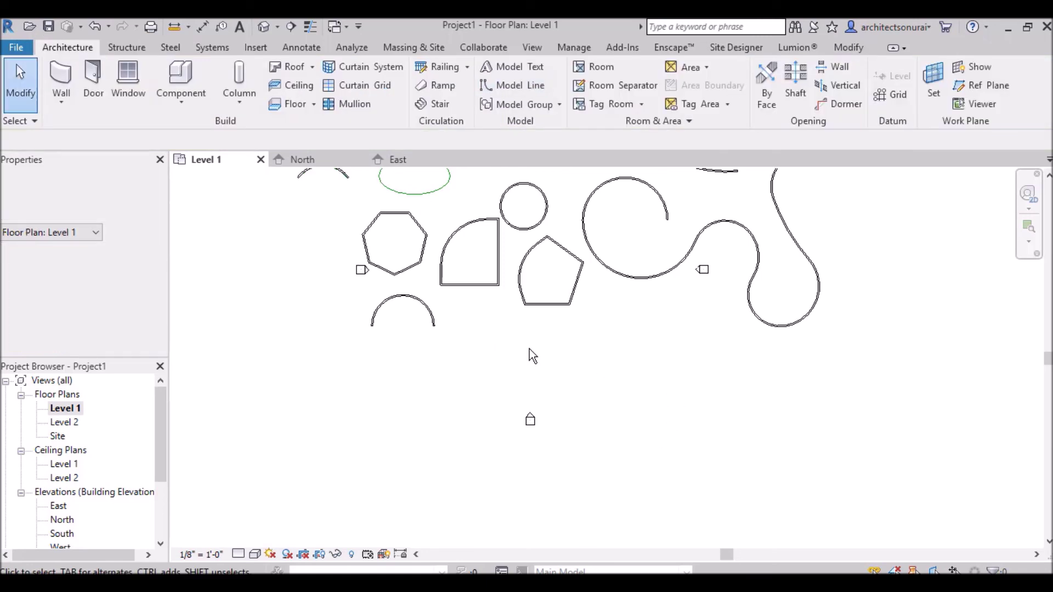
- Draw a straight horizontal Generic - 12" architectural wall below the pentagon, just right of the south elevation marker
left_click(61, 101)
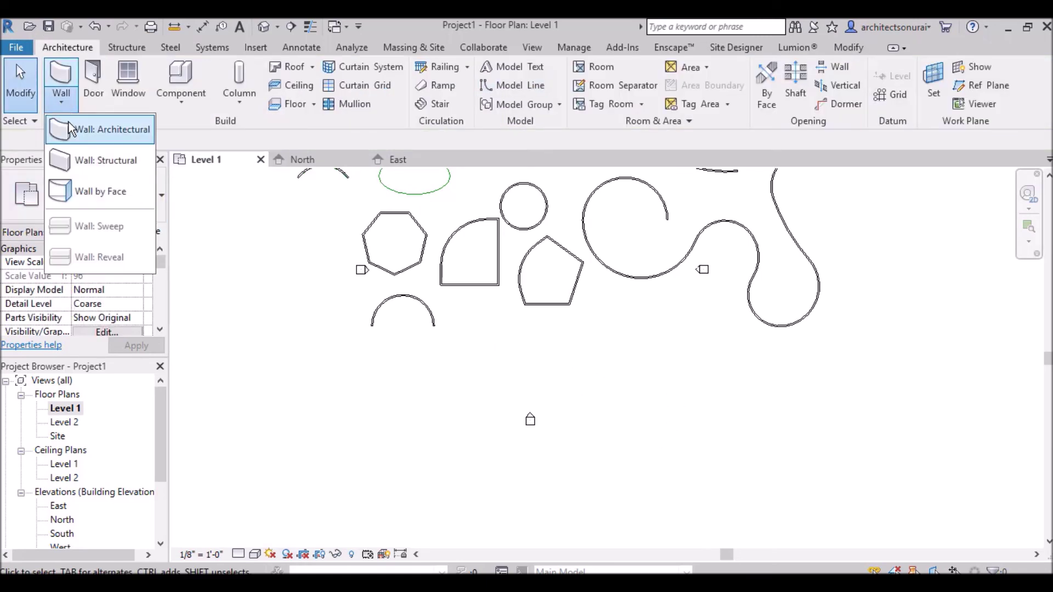
left_click(70, 127)
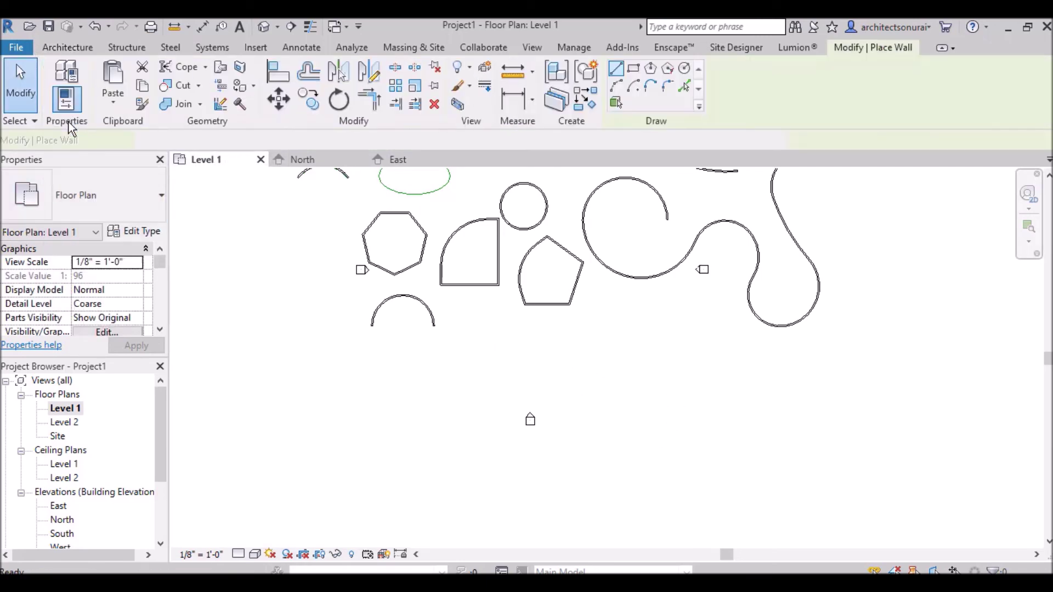
left_click(583, 387)
left_click(727, 387)
scroll(607, 390, "up", 4)
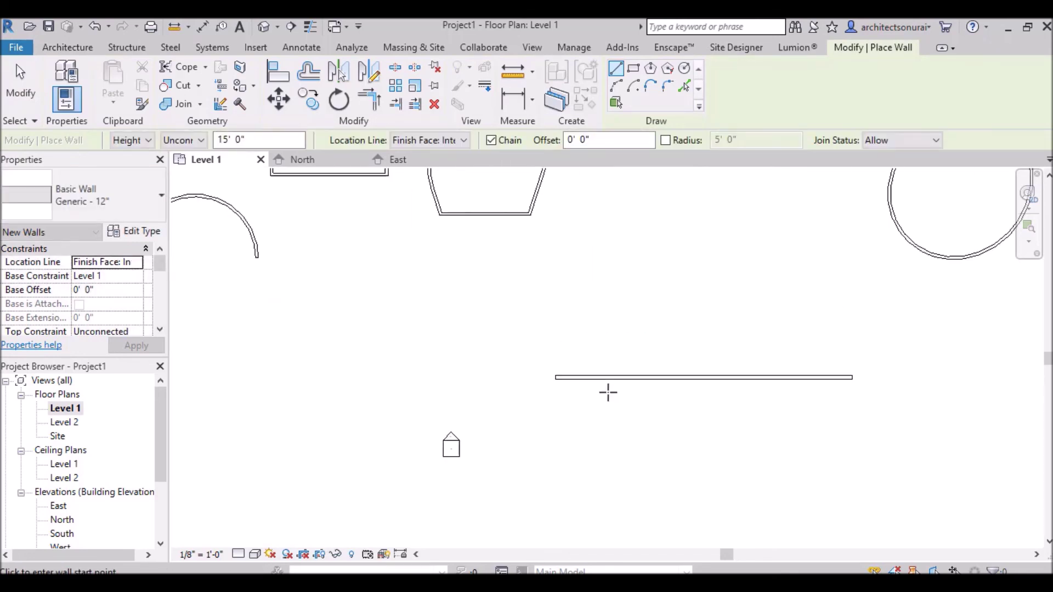
key("Escape")
scroll(405, 223, "down", 1)
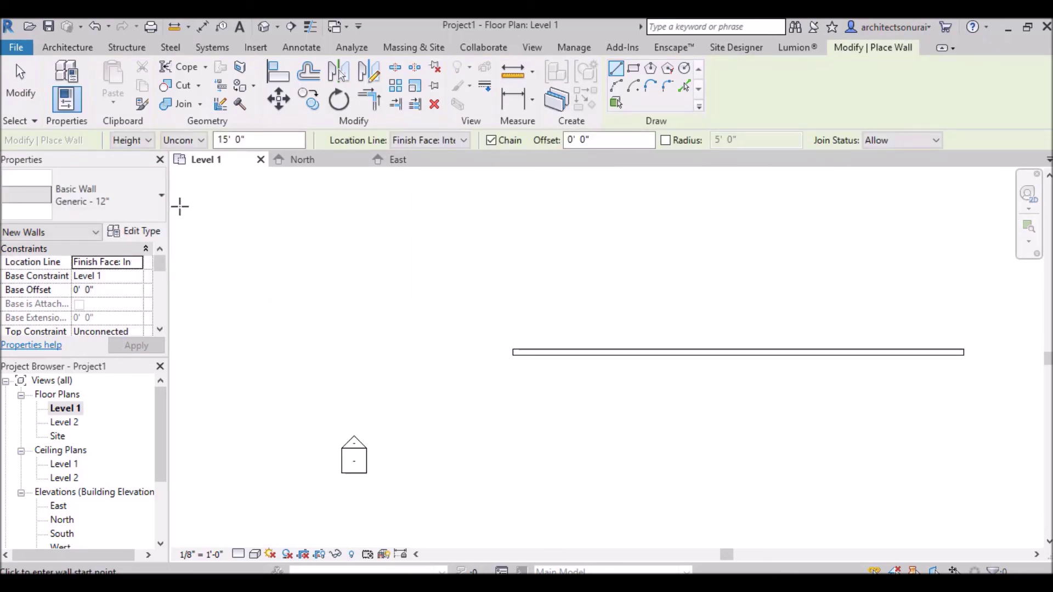
- Draw a horizontal Exterior - Brick and CMU on MTL. Stud wall 45'-0" long below the Generic - 12" wall
left_click(149, 198)
scroll(80, 286, "up", 5)
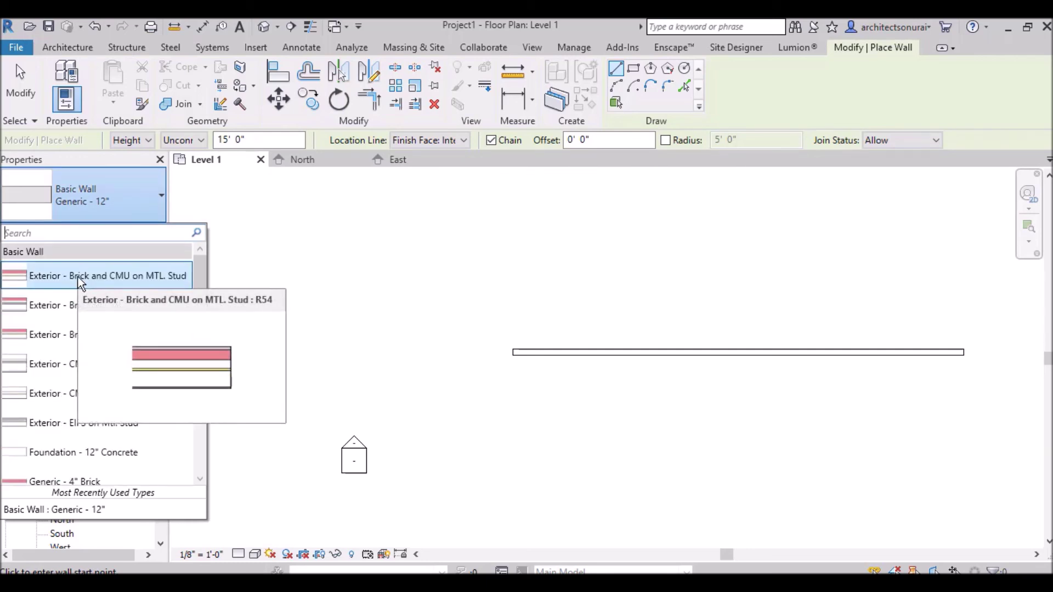
left_click(77, 278)
left_click(534, 441)
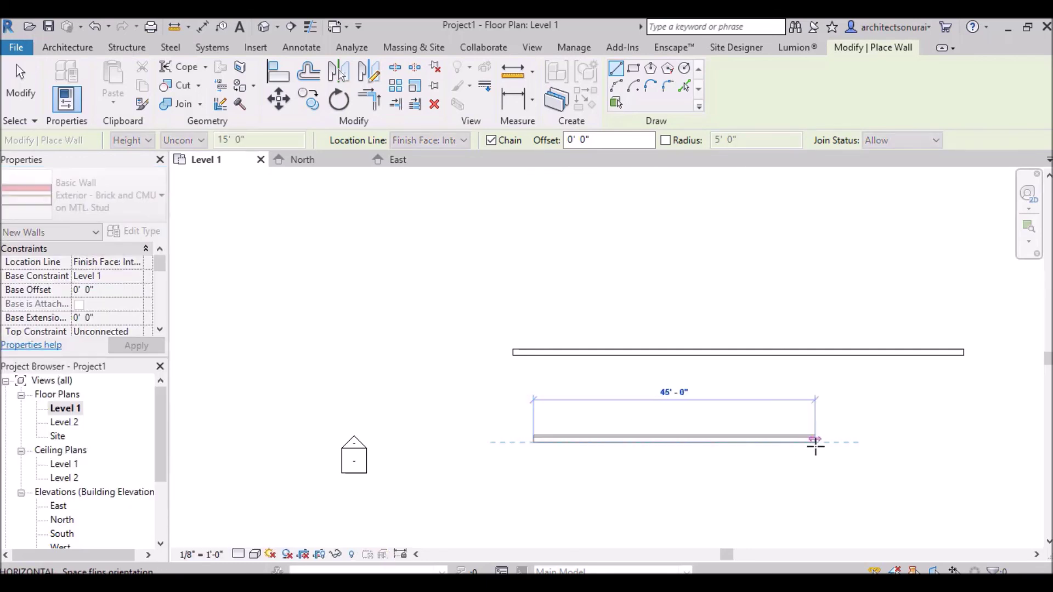
left_click(816, 443)
key("Escape")
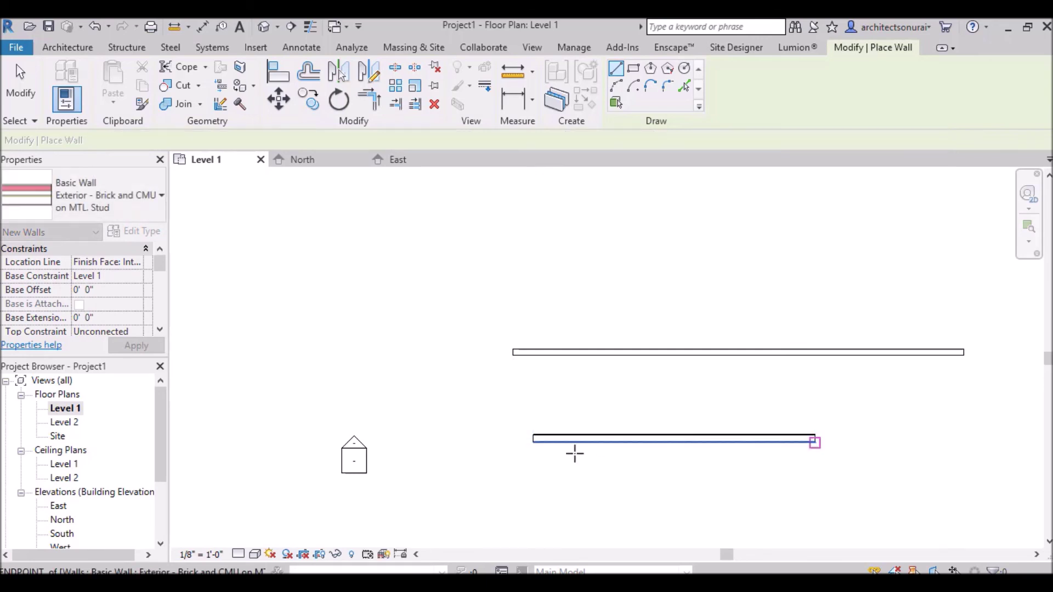
- Set the floor plan's visual style to Realistic and inspect the left end of the brick and CMU wall
scroll(571, 452, "up", 3)
scroll(551, 443, "up", 2)
scroll(494, 417, "up", 3)
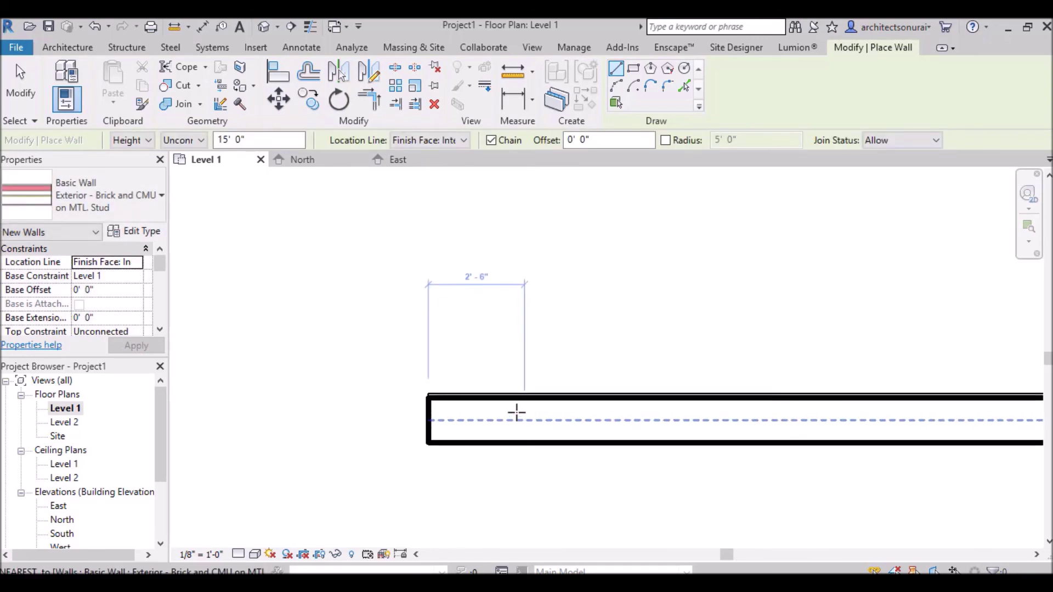
scroll(395, 377, "down", 3)
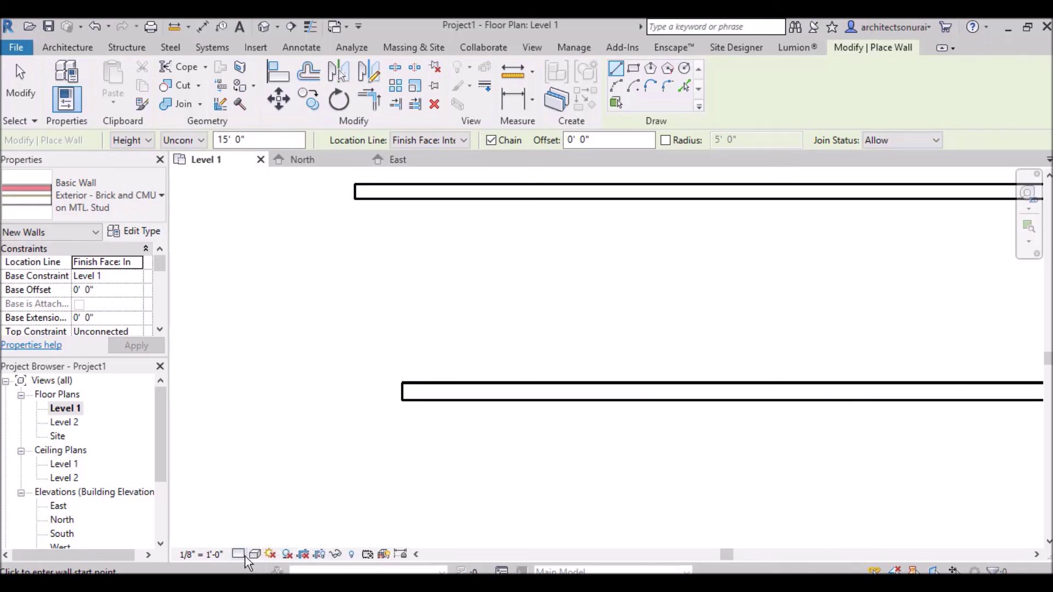
left_click(256, 556)
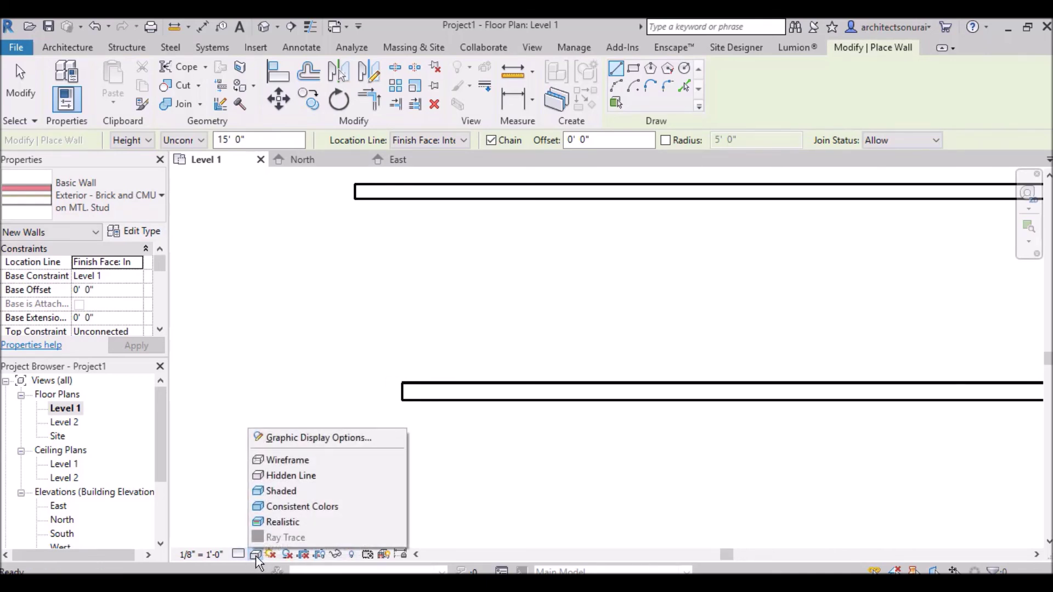
left_click(268, 524)
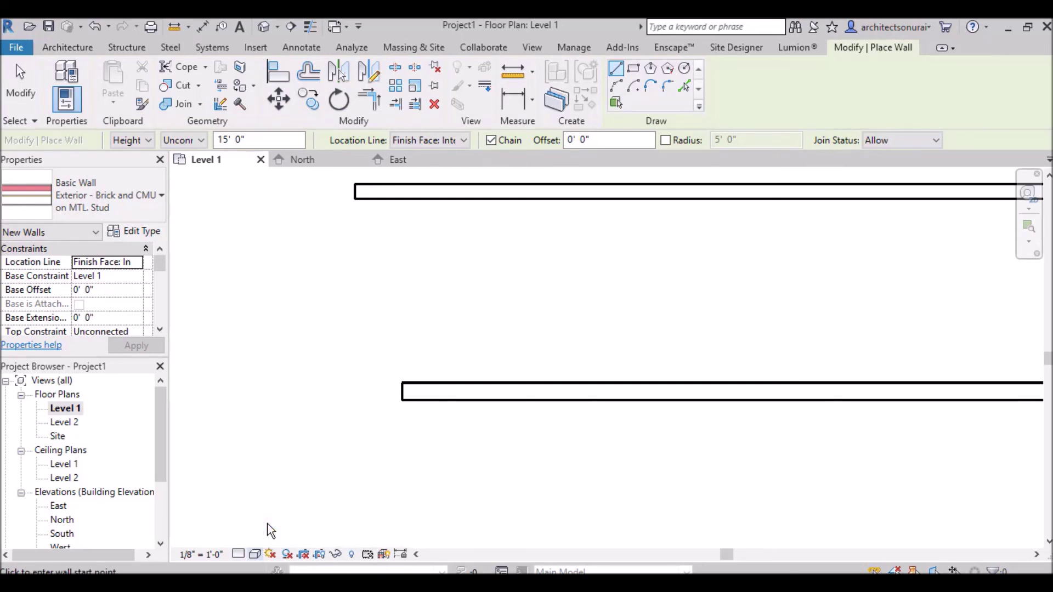
scroll(439, 414, "up", 4)
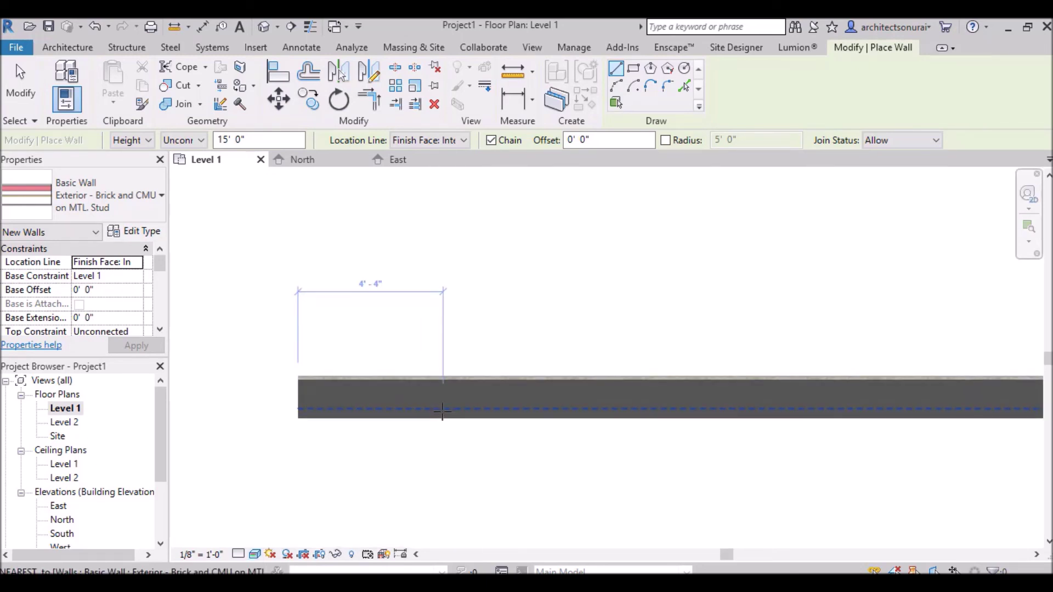
- Set the floor plan's detail level to Fine and inspect the material layers of the brick and CMU wall
scroll(442, 412, "up", 5)
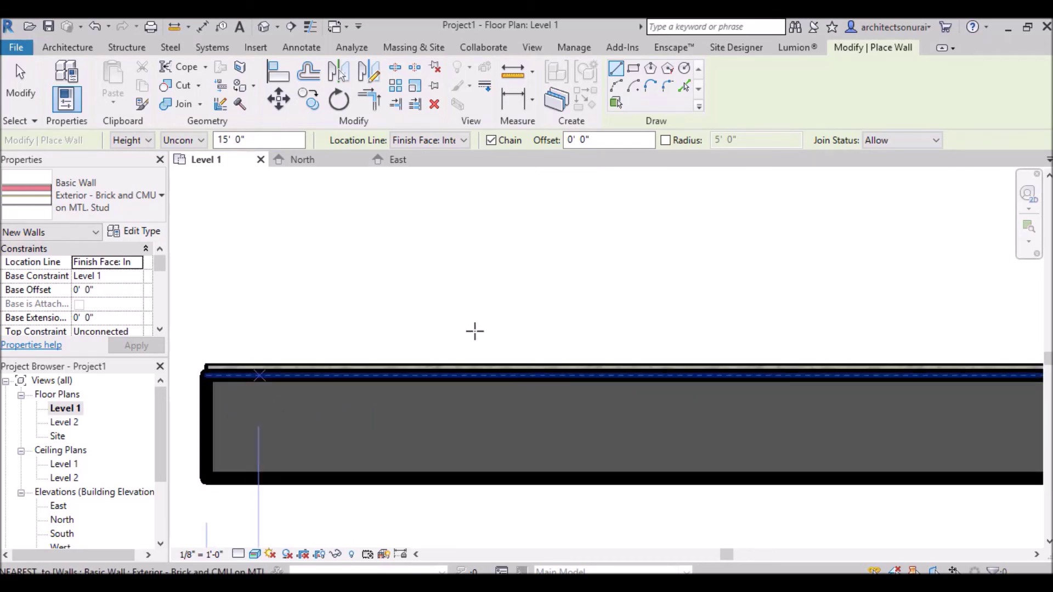
scroll(474, 332, "down", 5)
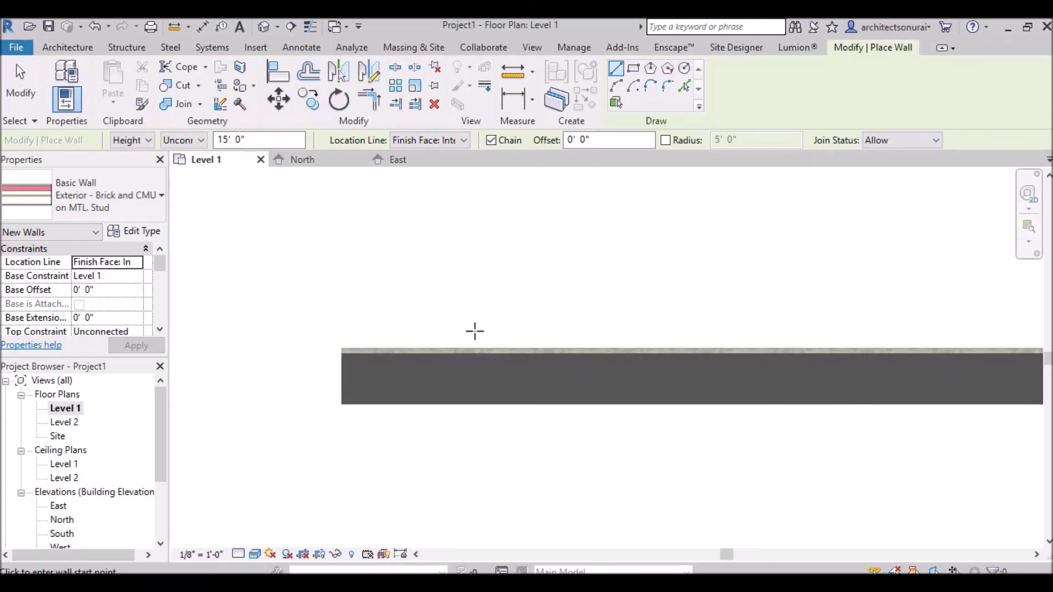
left_click(239, 555)
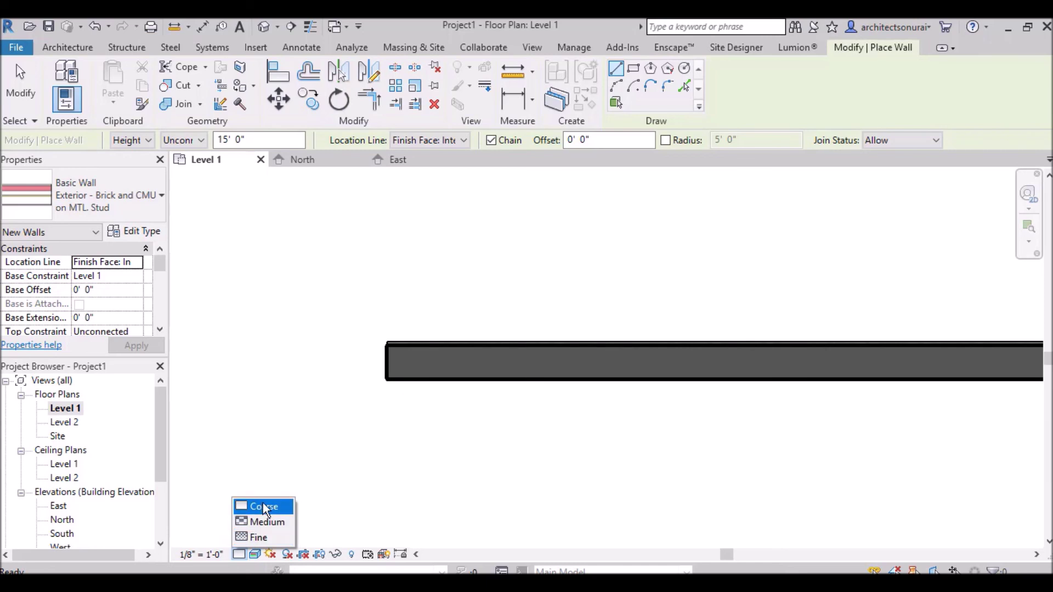
left_click(258, 539)
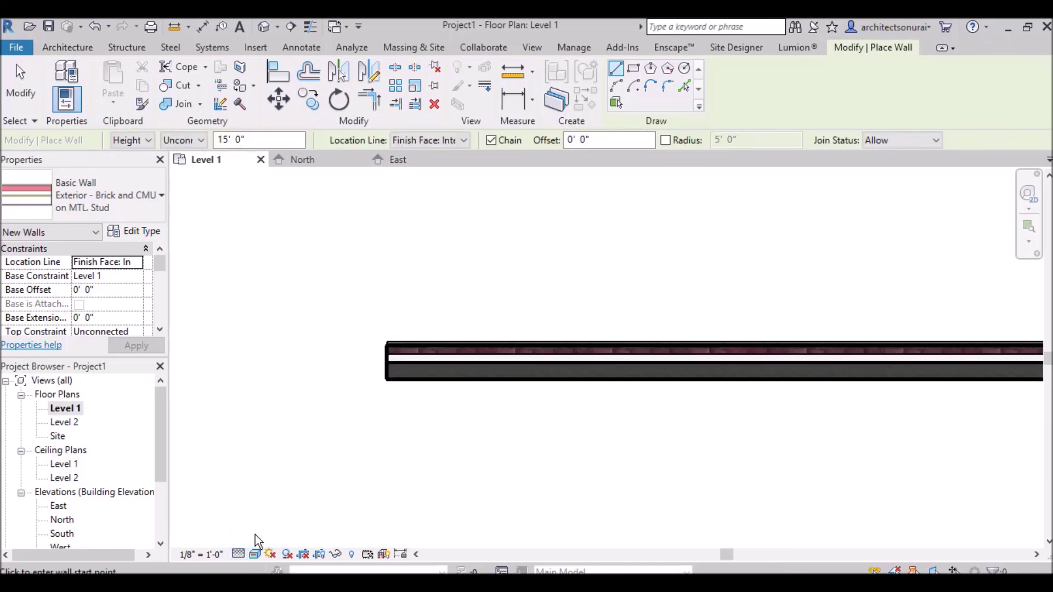
scroll(472, 366, "up", 3)
scroll(470, 337, "up", 2)
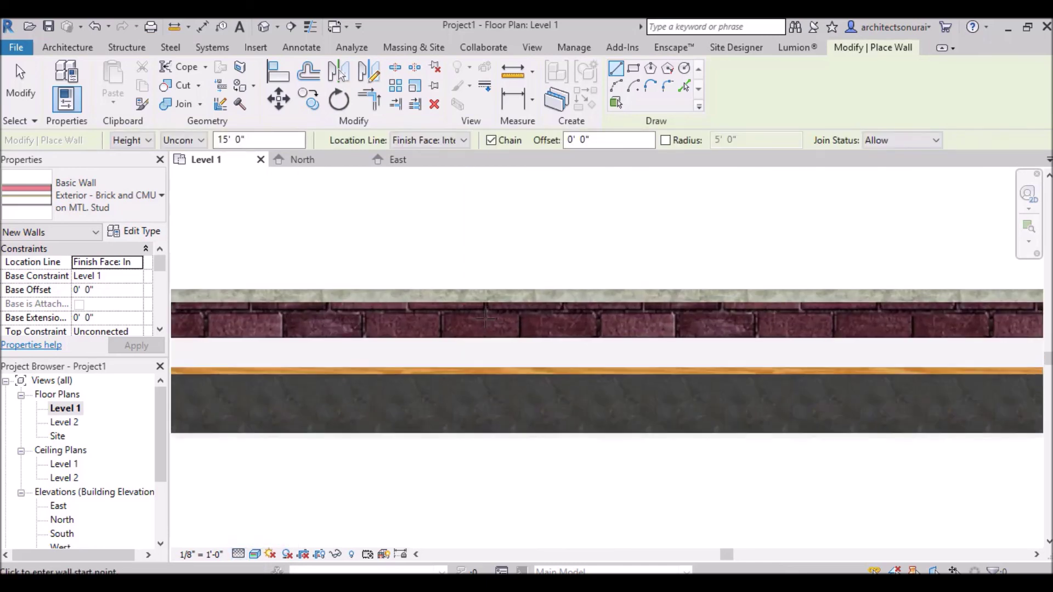
scroll(467, 412, "down", 5)
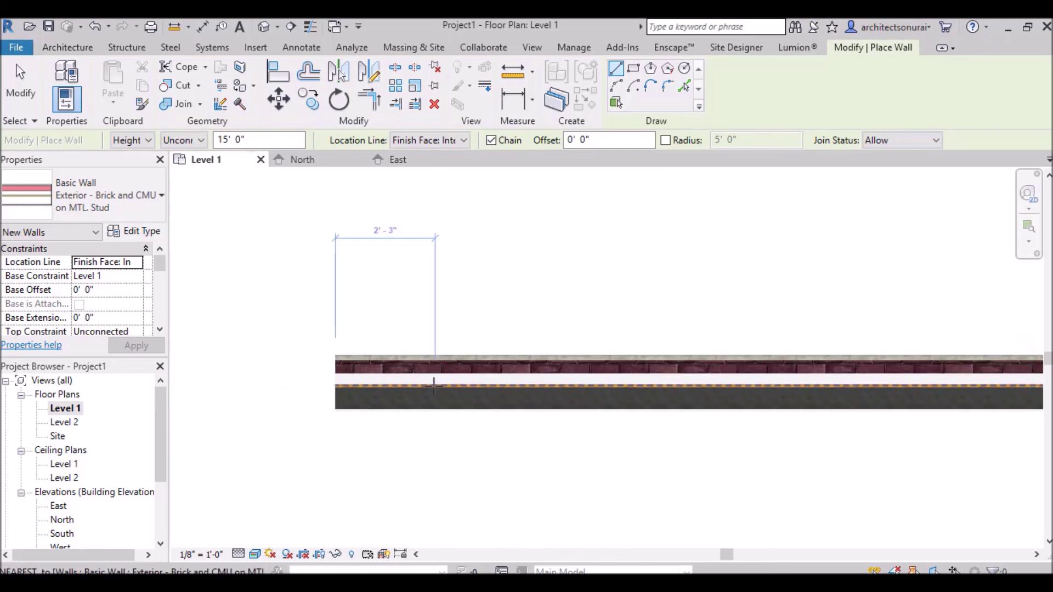
- Open the default 3D view and set its visual style to Realistic
left_click(533, 48)
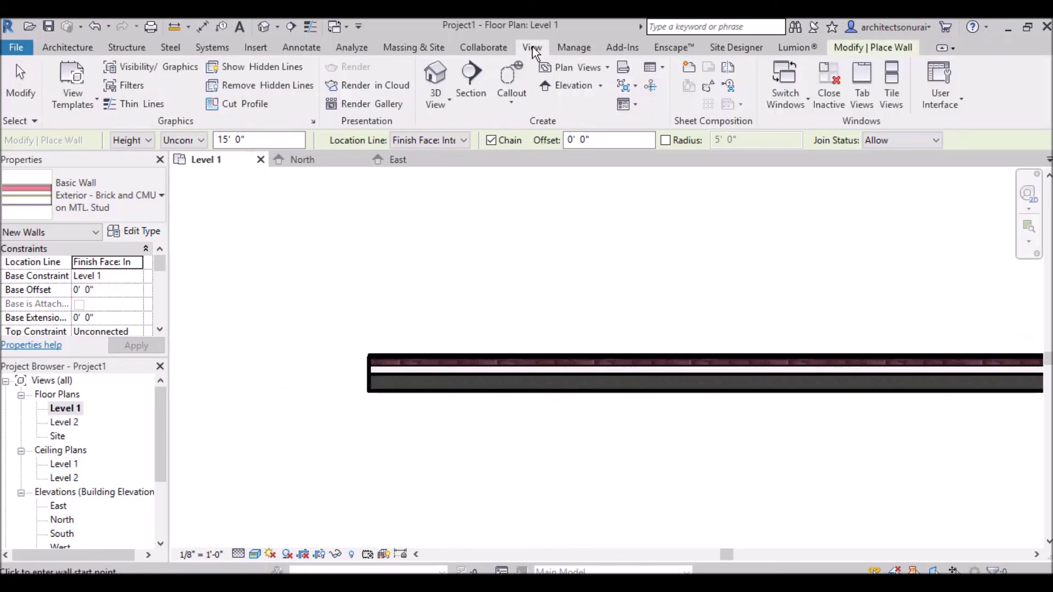
left_click(441, 83)
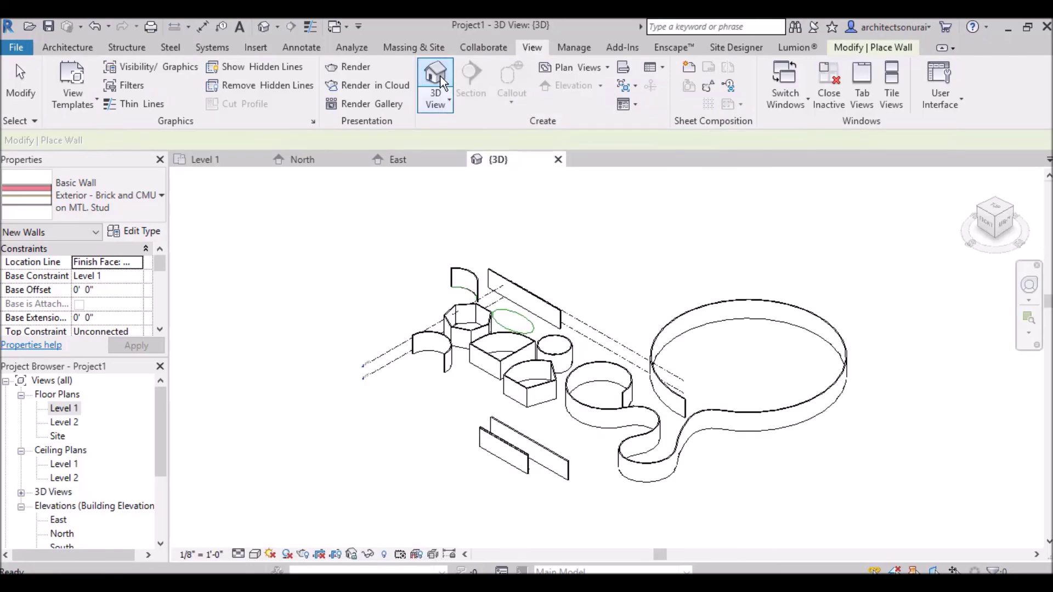
scroll(424, 289, "up", 3)
scroll(364, 337, "down", 1)
scroll(363, 338, "down", 1)
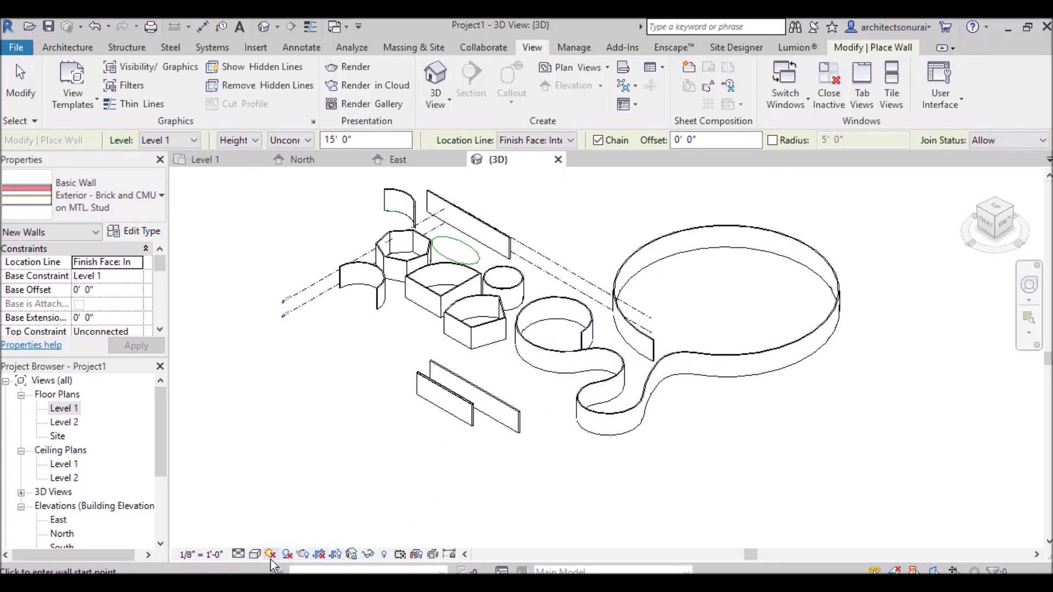
left_click(255, 554)
left_click(265, 521)
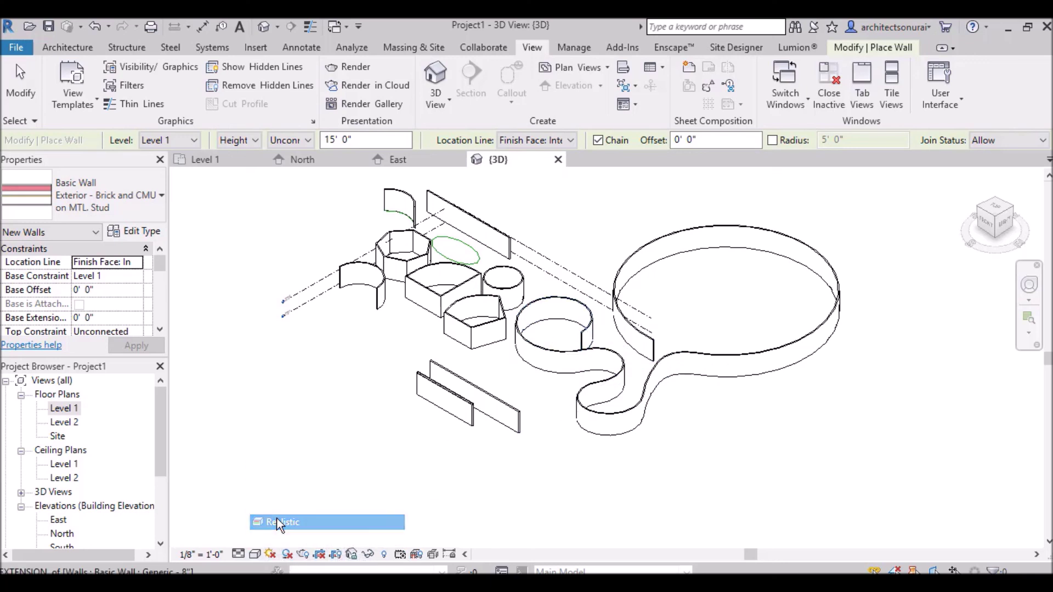
- Examine the brick face and top of the Exterior - Brick and CMU on MTL. Stud wall in 3D from the opposite side
scroll(503, 430, "up", 3)
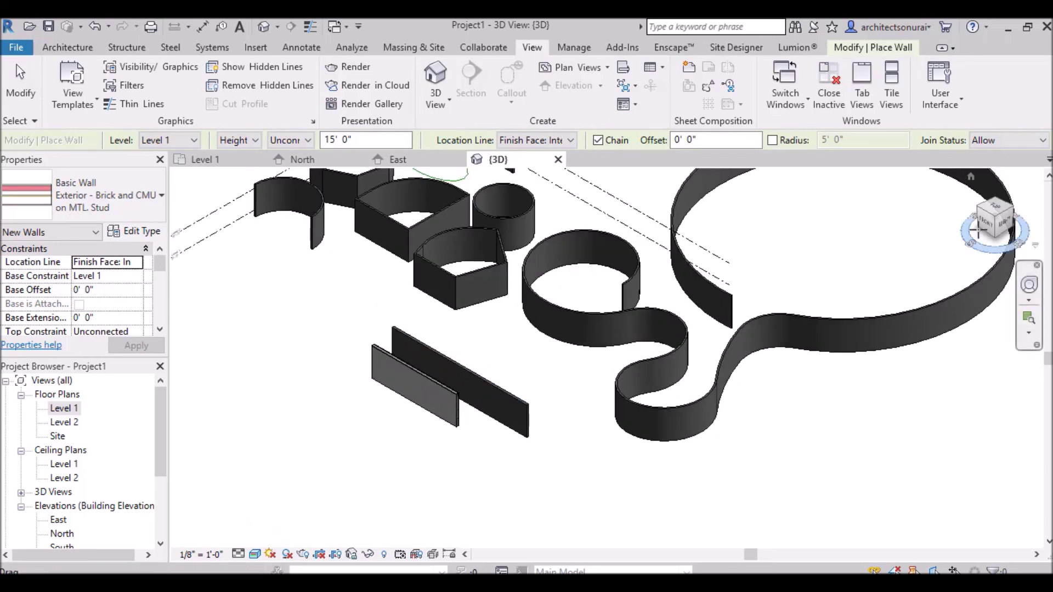
mouse_move(1002, 219)
left_mouse_down()
mouse_move(984, 258)
mouse_move(974, 235)
left_mouse_up()
scroll(847, 381, "down", 3)
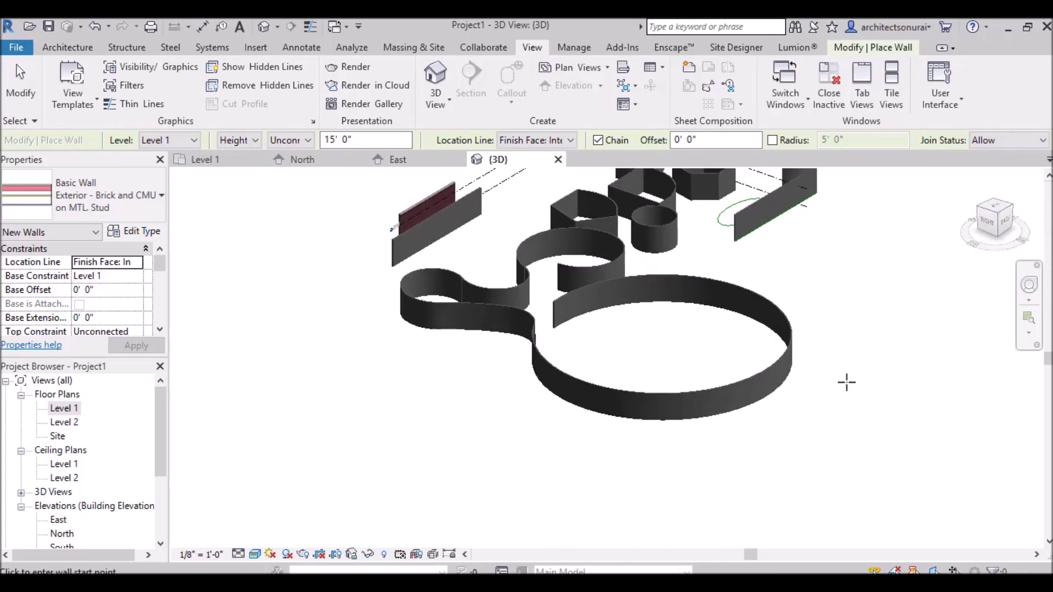
scroll(484, 219, "up", 8)
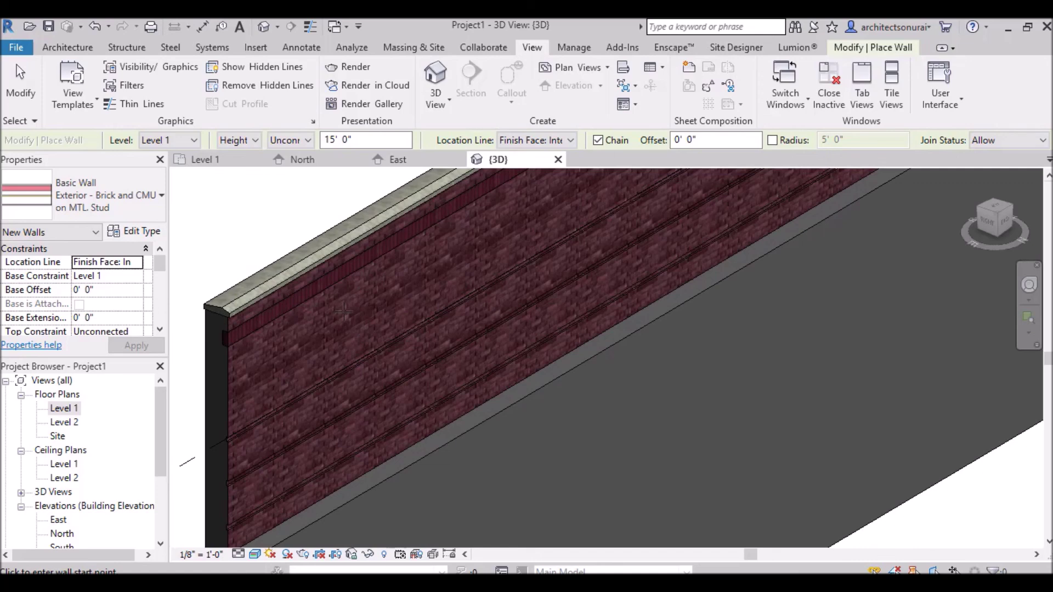
scroll(344, 312, "down", 8)
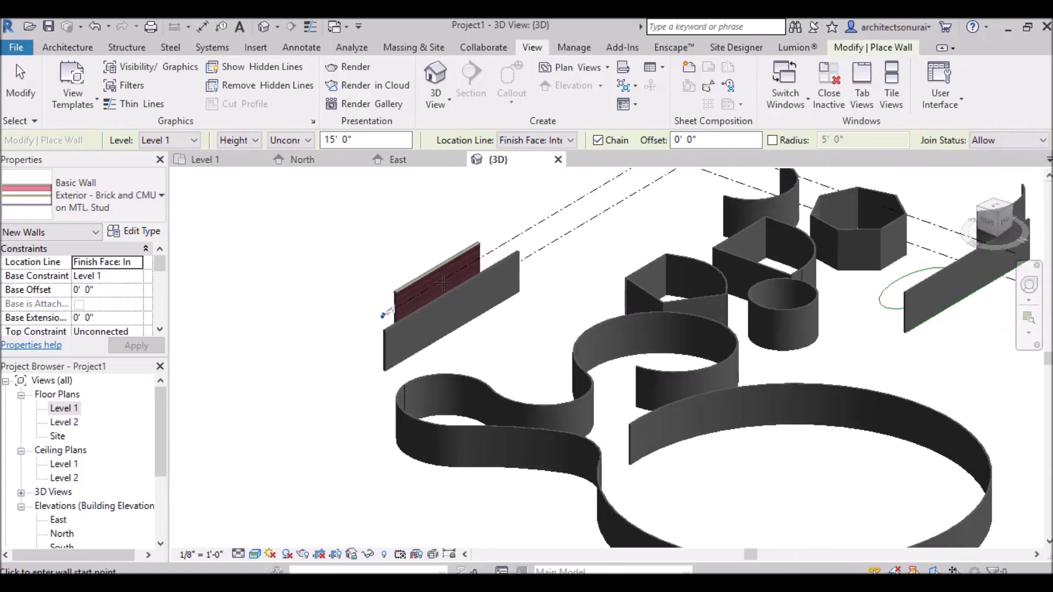
scroll(444, 282, "down", 2)
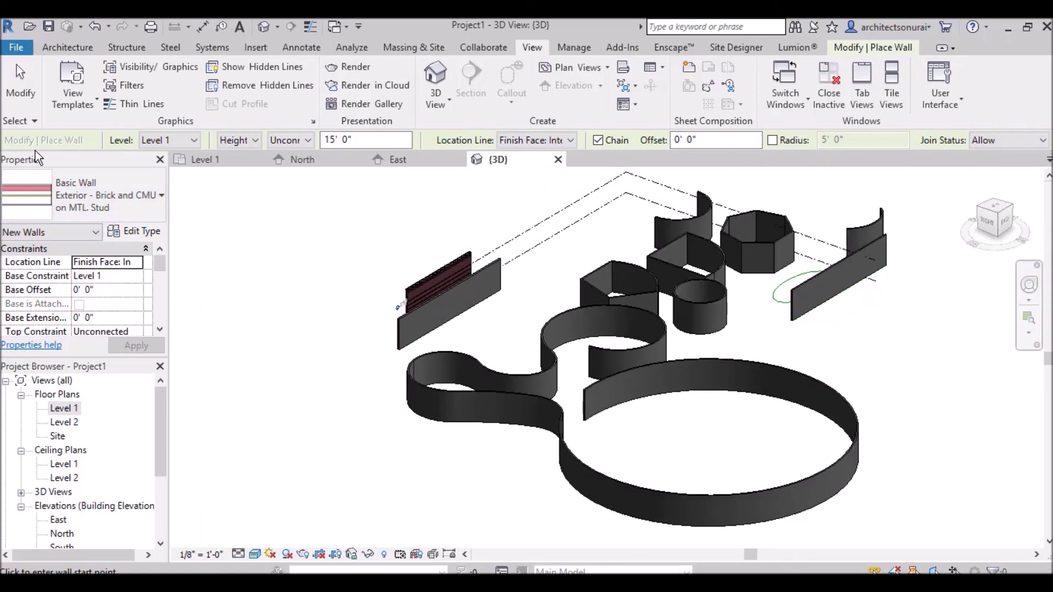
- Draw a straight Interior - 5 1/2" Partition (1-hr) wall about 72'-0" long in the 3D view, in open space beside the curved walls
left_click(67, 47)
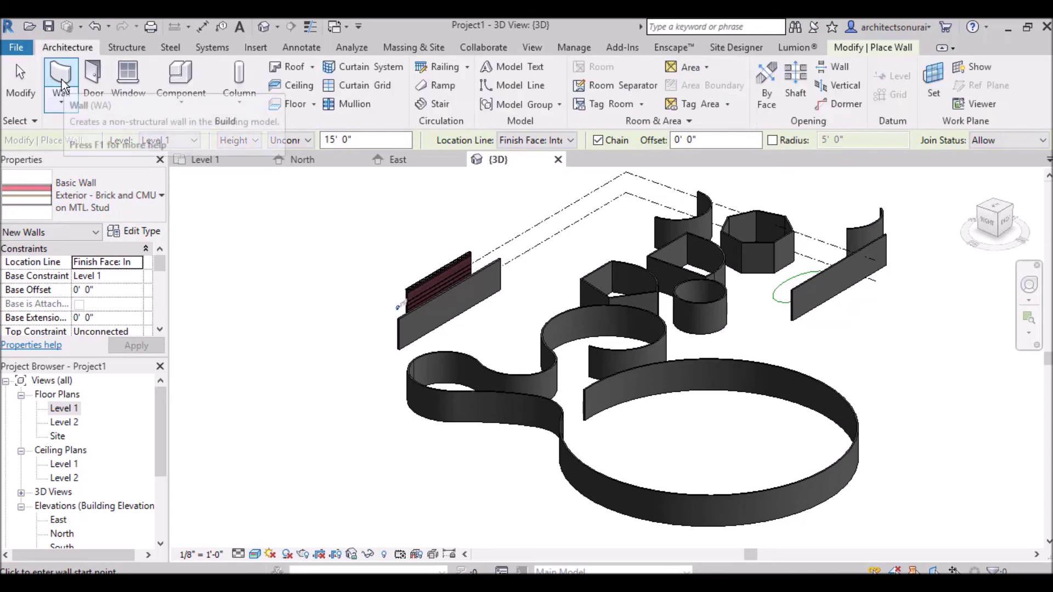
left_click(114, 211)
scroll(93, 337, "down", 3)
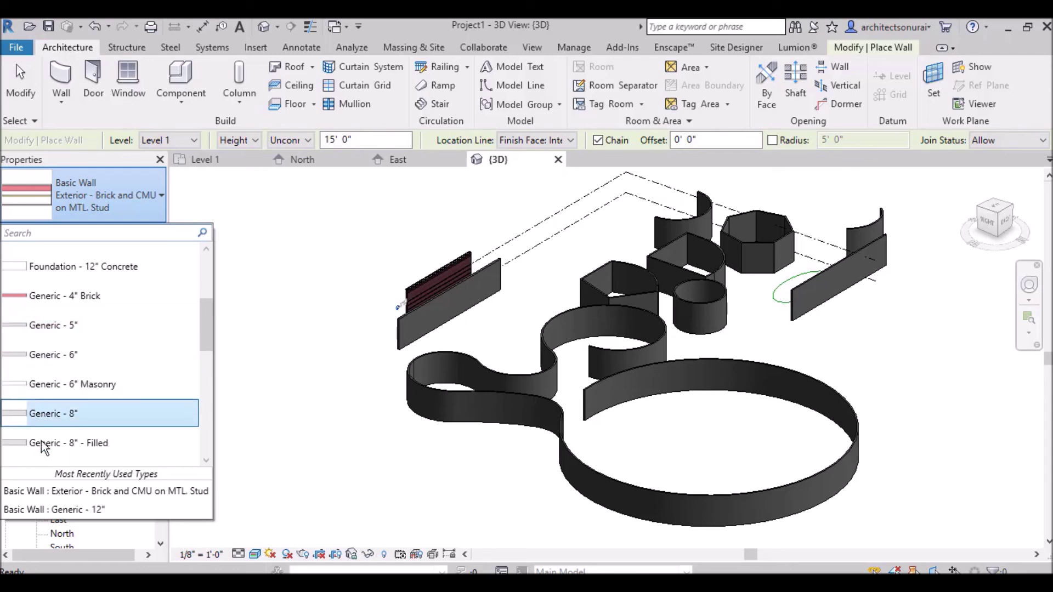
scroll(77, 422, "down", 3)
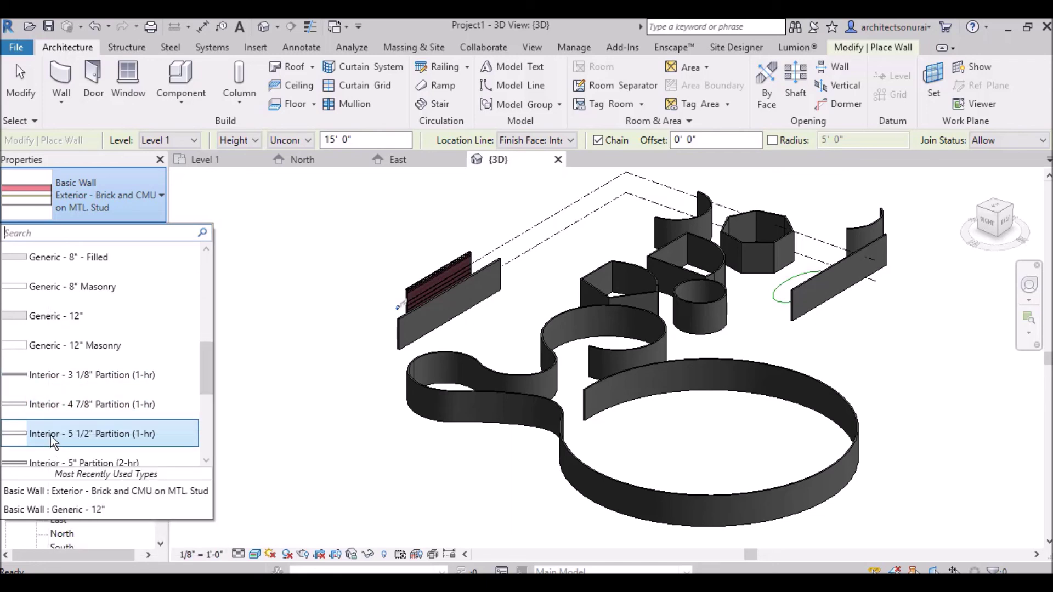
left_click(51, 436)
left_click(374, 474)
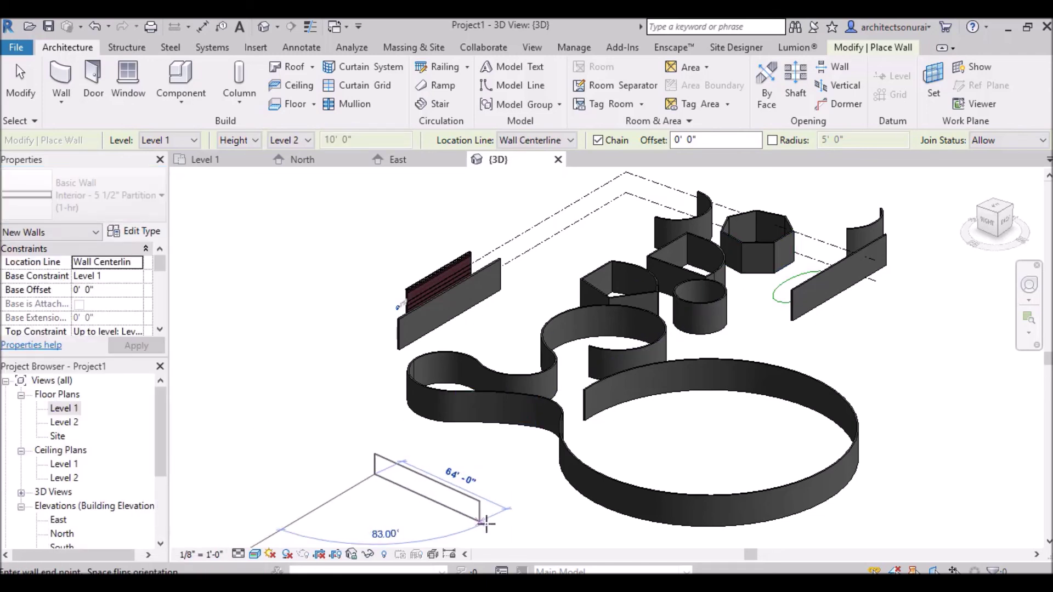
left_click(488, 530)
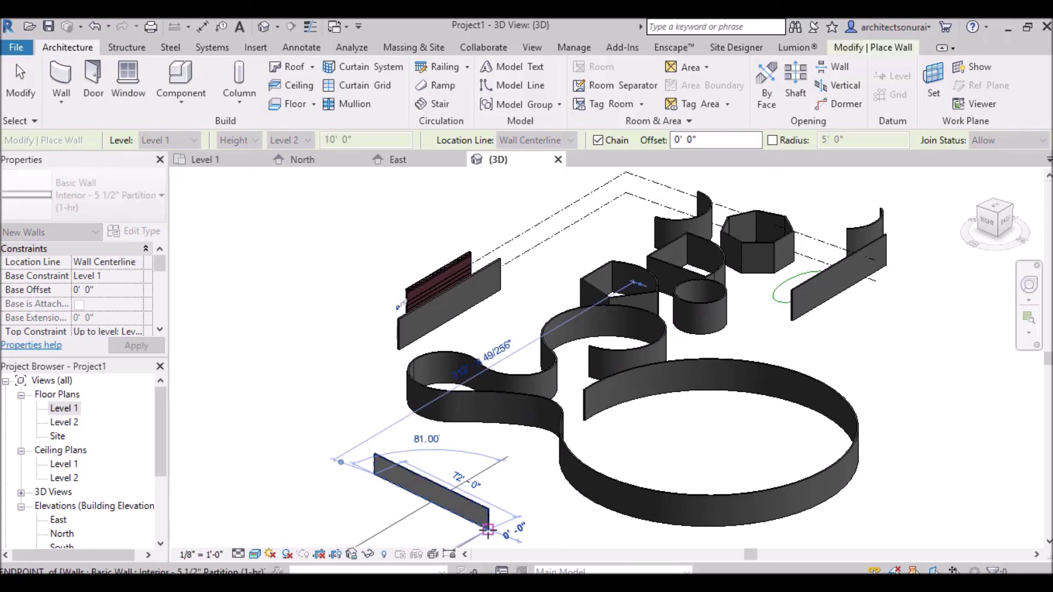
scroll(431, 504, "up", 5)
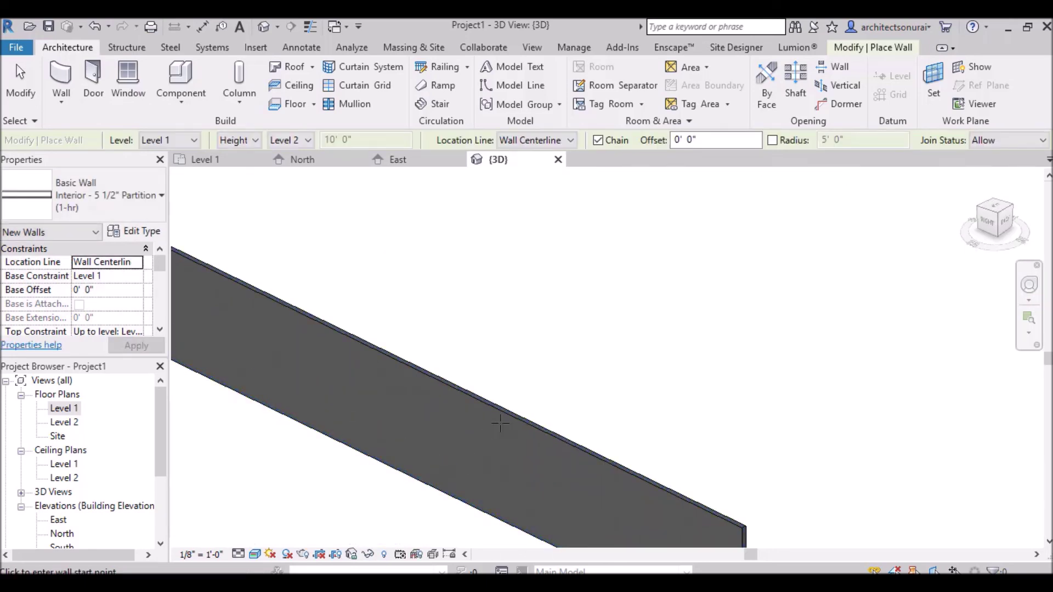
key("Escape")
scroll(487, 433, "down", 8)
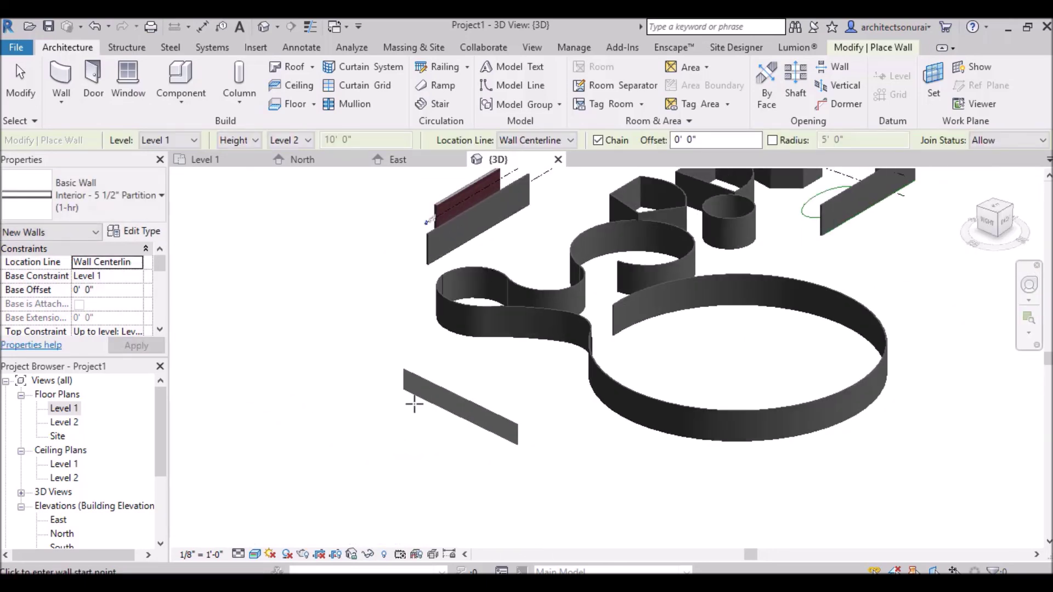
scroll(414, 404, "down", 2)
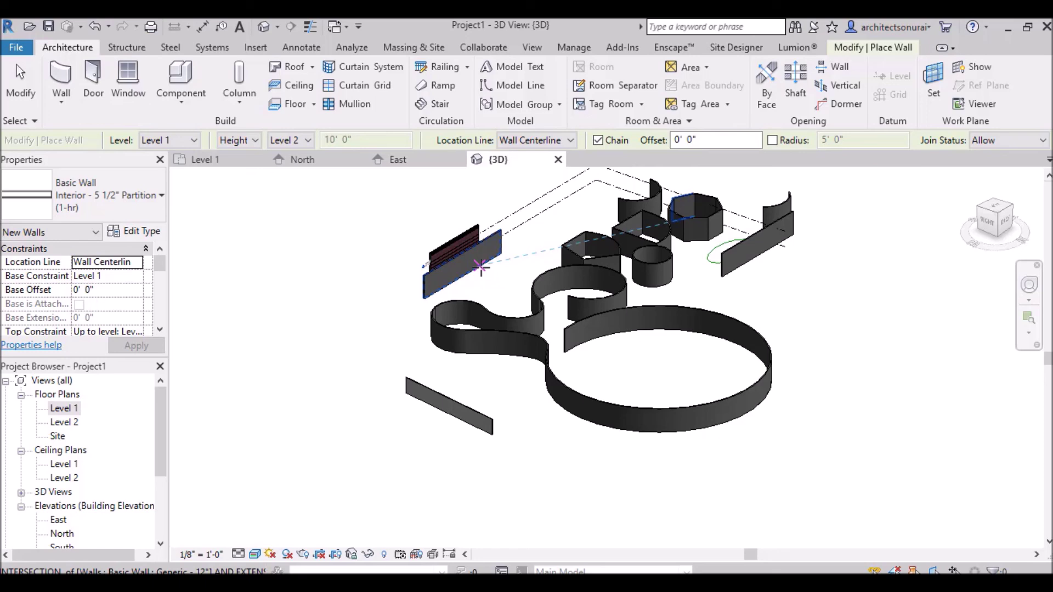
left_click(399, 582)
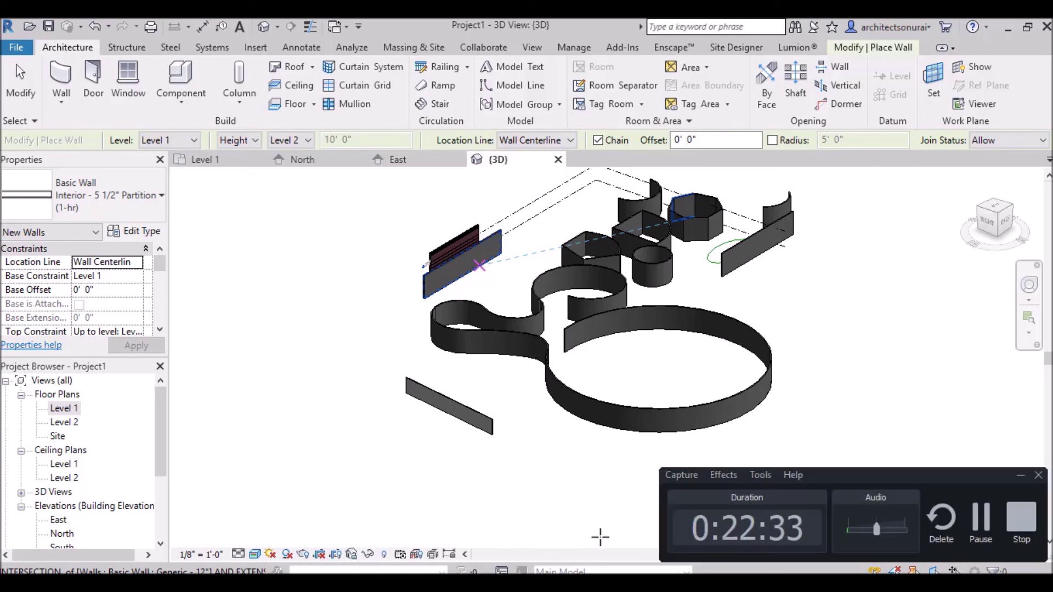